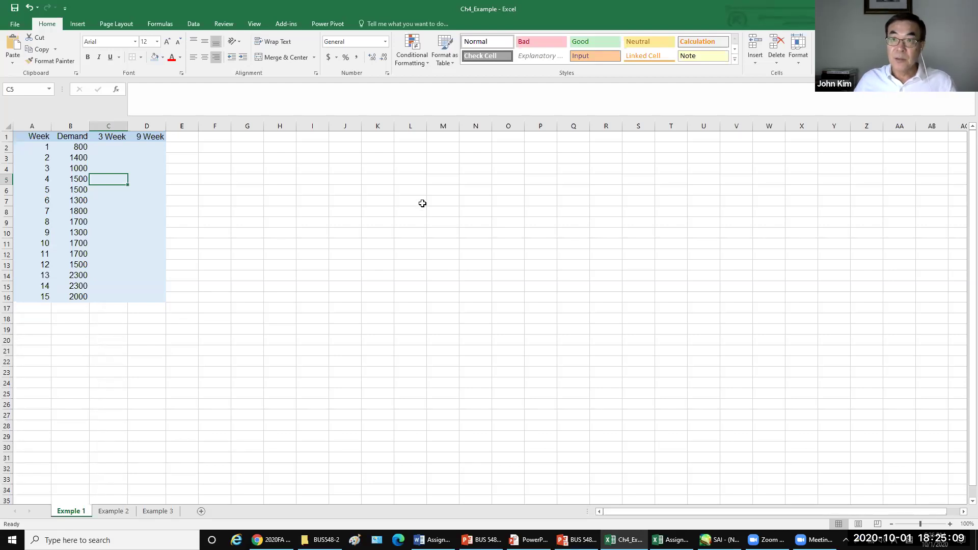
- Shrink the workbook window, stretch it to full screen height over the browser, and maximize it again
left_click(593, 235)
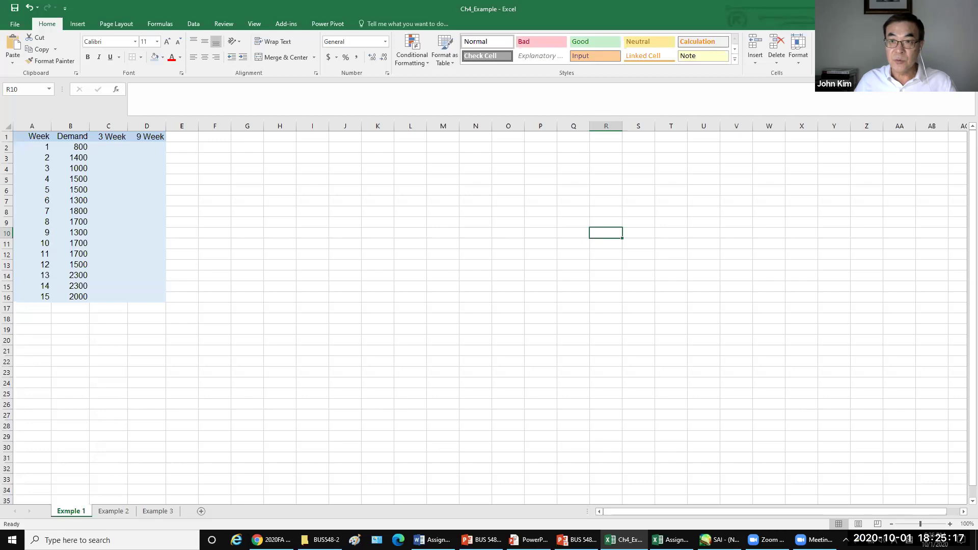
key("super+Down")
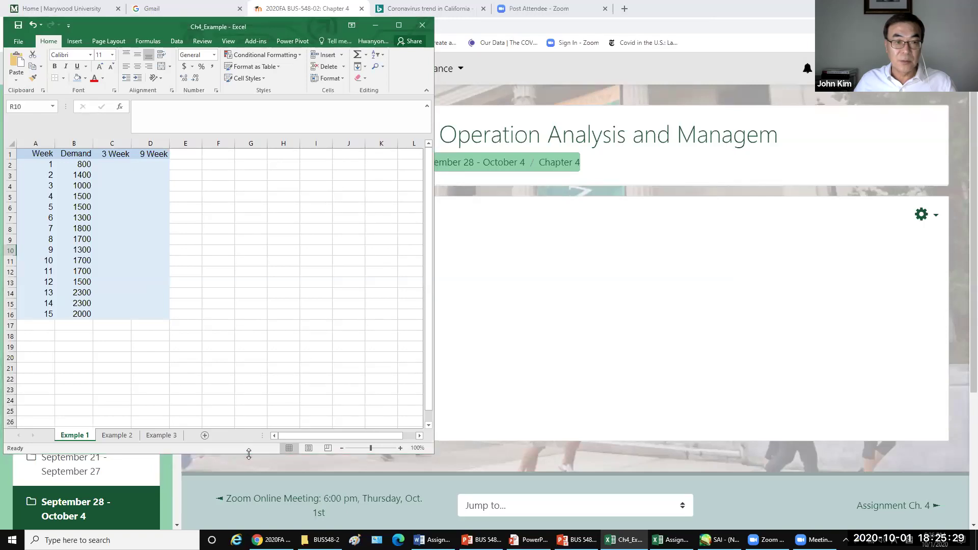
left_click_drag(249, 453, 249, 530)
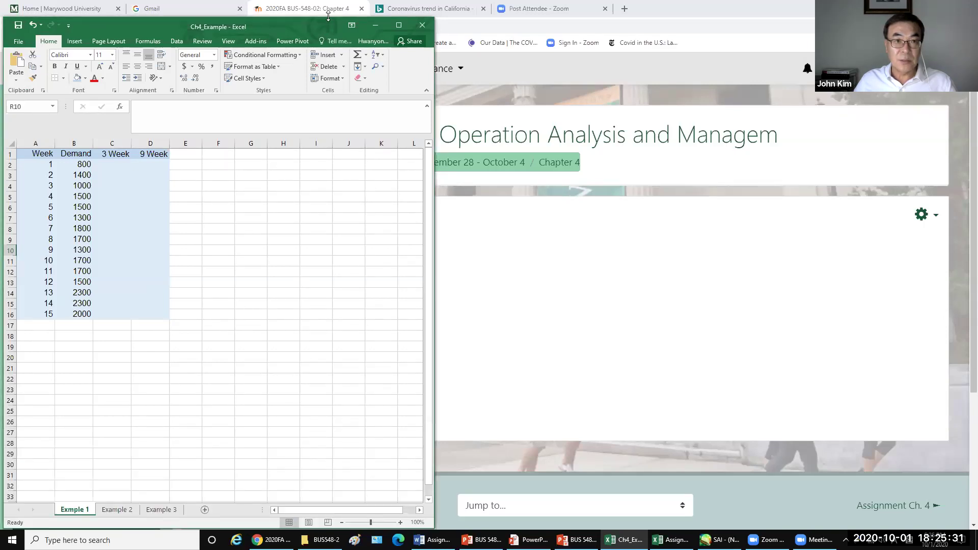
left_click_drag(328, 16, 329, 0)
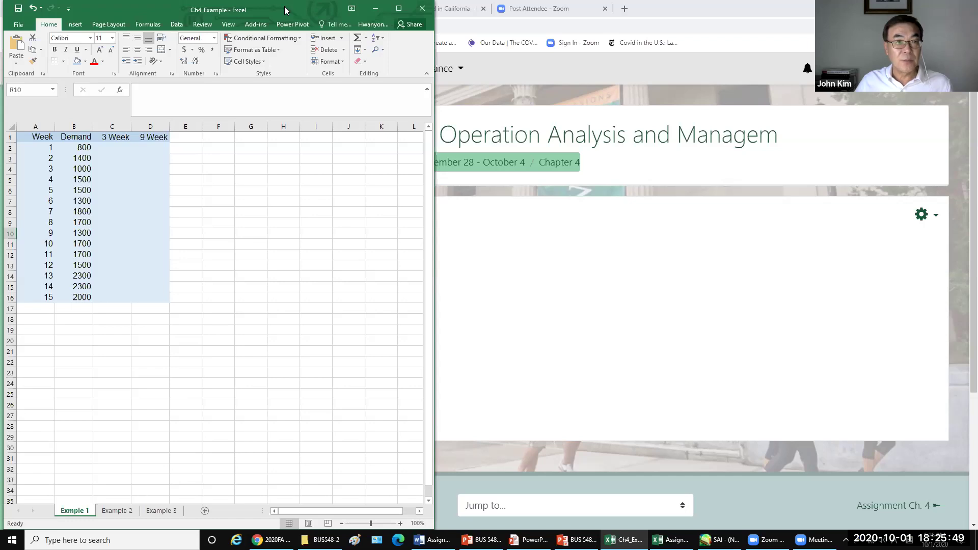
left_click_drag(286, 10, 282, 5)
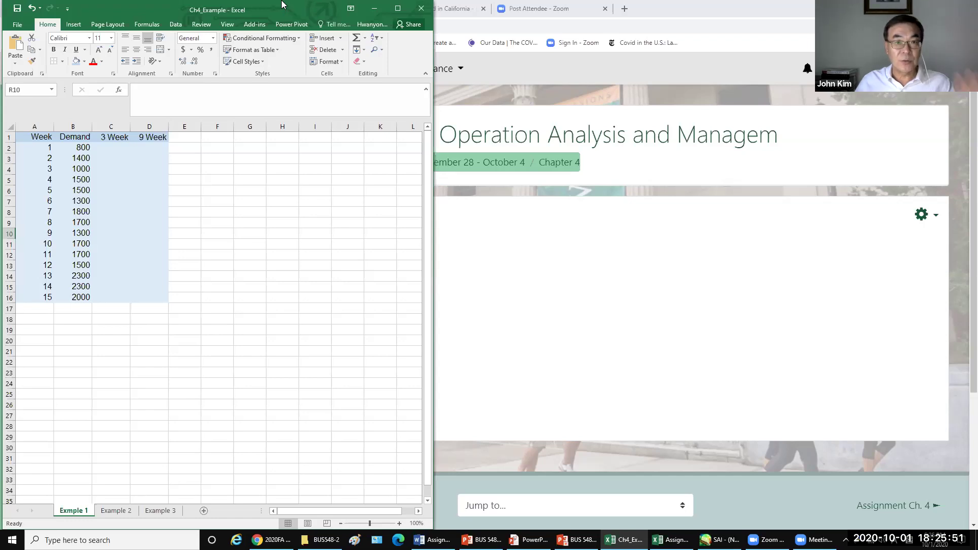
left_click(405, 11)
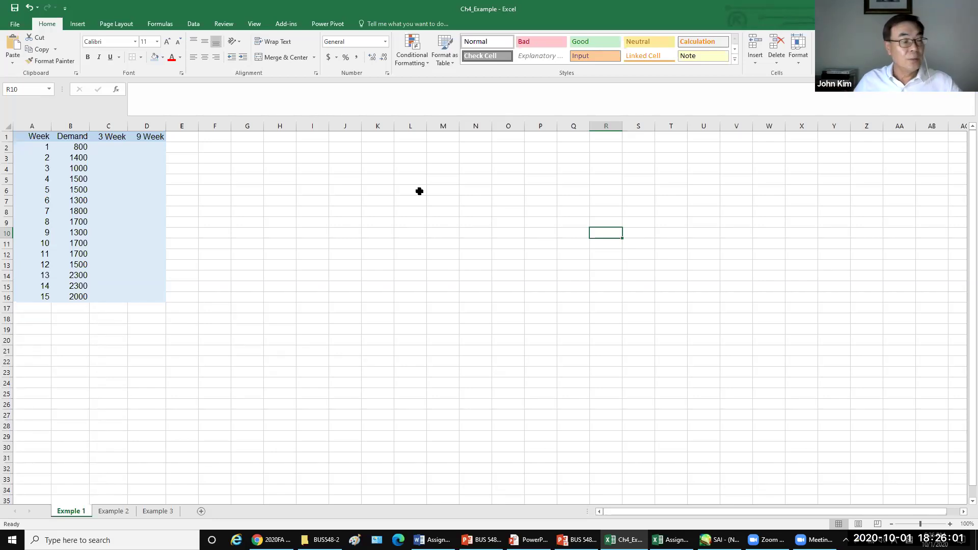
left_click(107, 179)
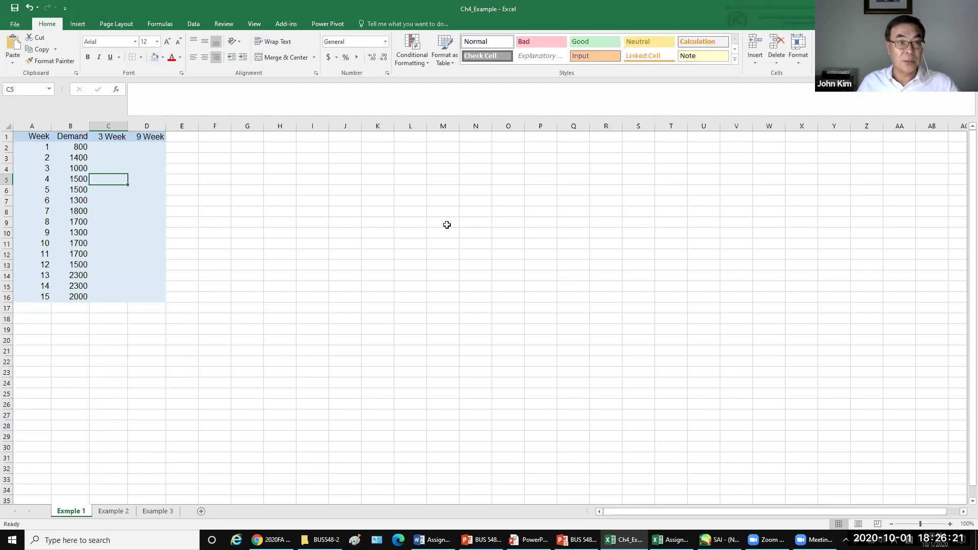
double_click(125, 182)
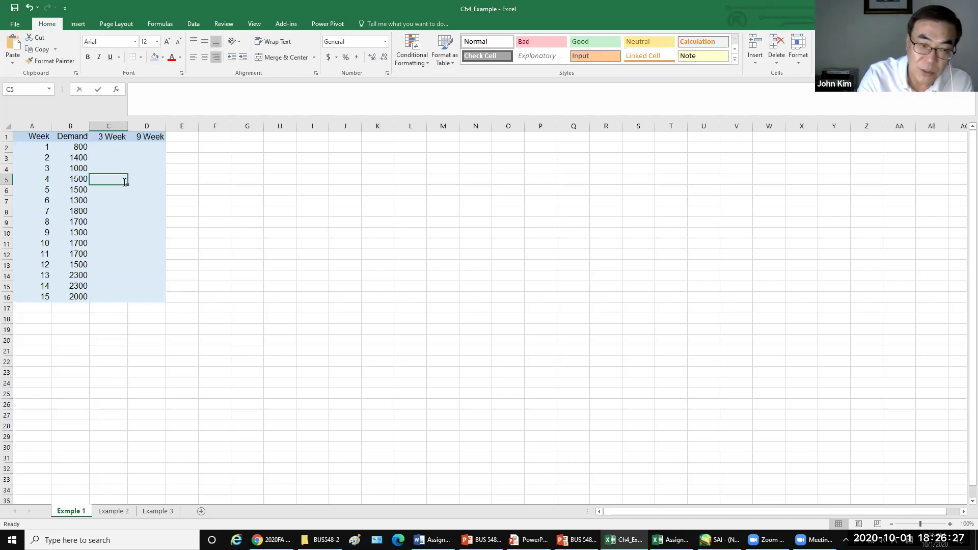
type("=")
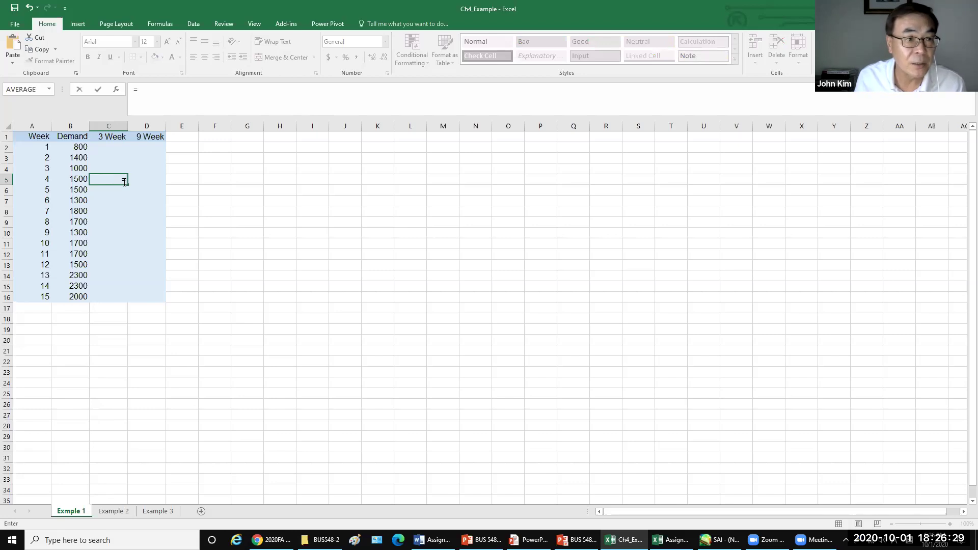
key("Escape")
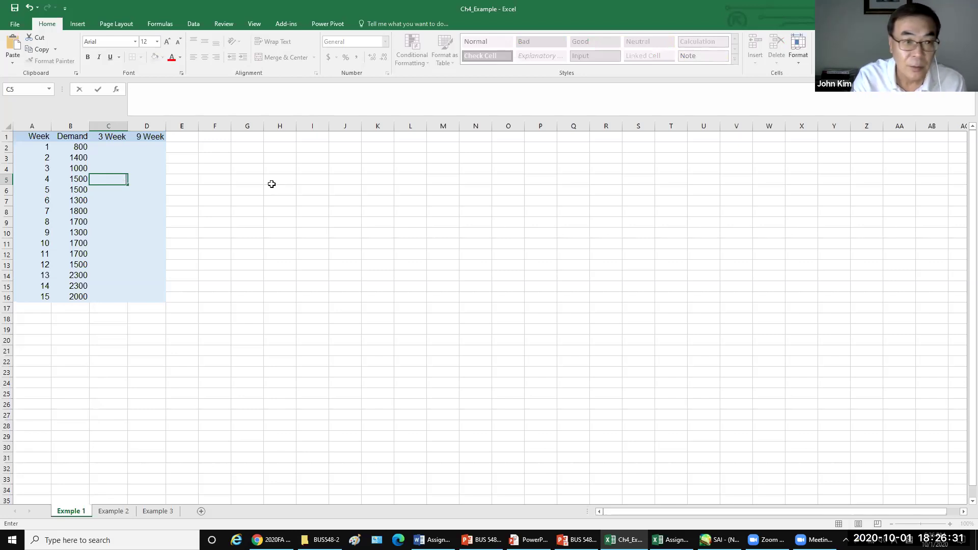
- Enter =AVERAGE(B2:B4) in C5 as the 3-week moving average forecast for week 4
double_click(110, 180)
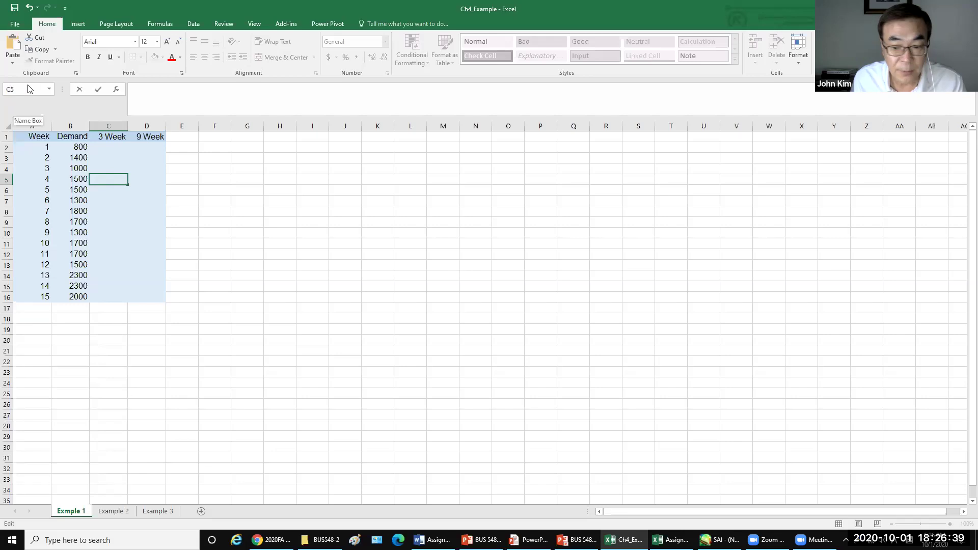
type("=")
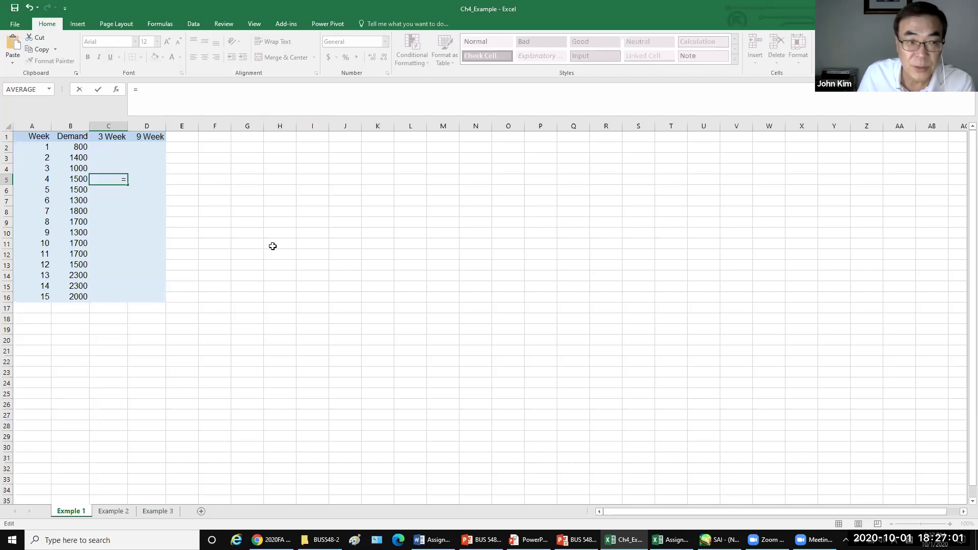
left_click(26, 88)
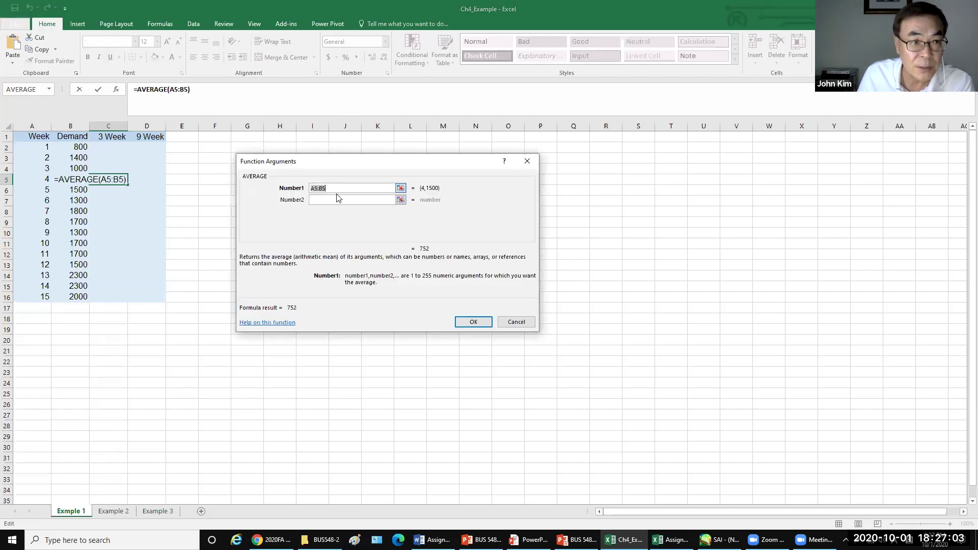
left_click_drag(79, 147, 77, 168)
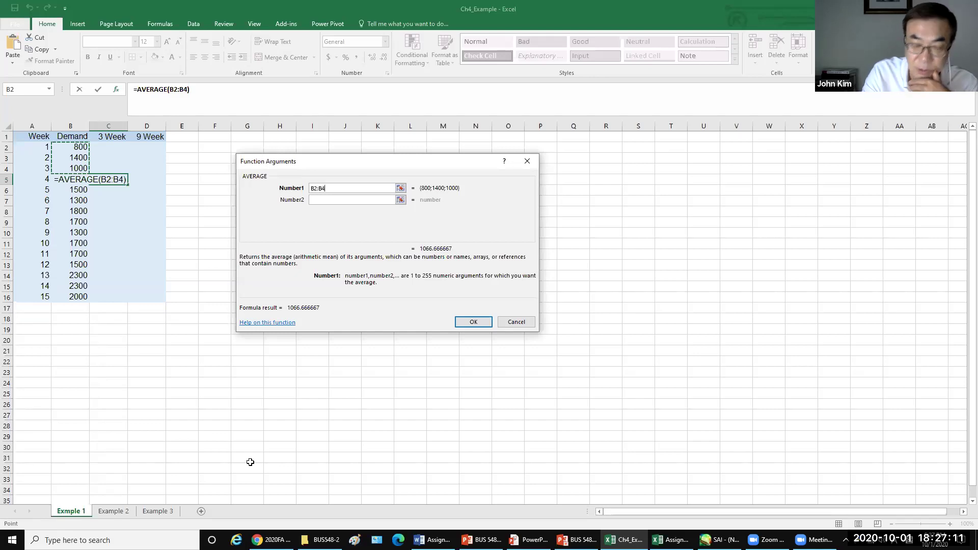
key("Return")
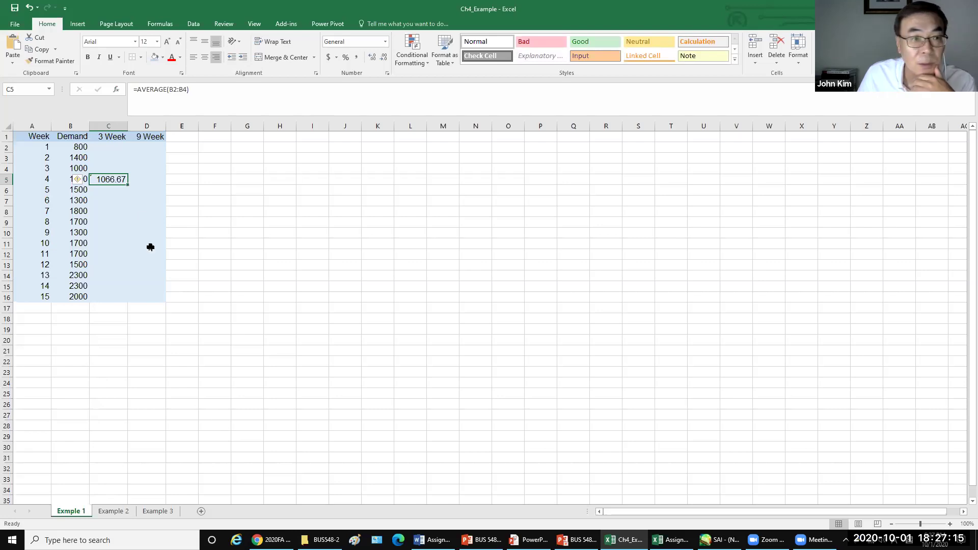
- Fill the 3-week average down to C16, try pasting over C6:C16, and undo back to only C5
double_click(130, 186)
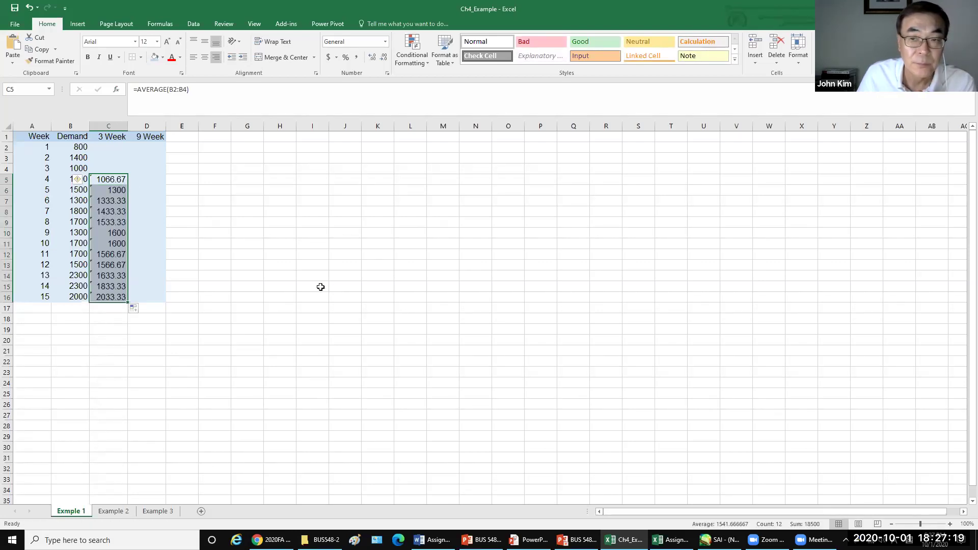
left_click(109, 180)
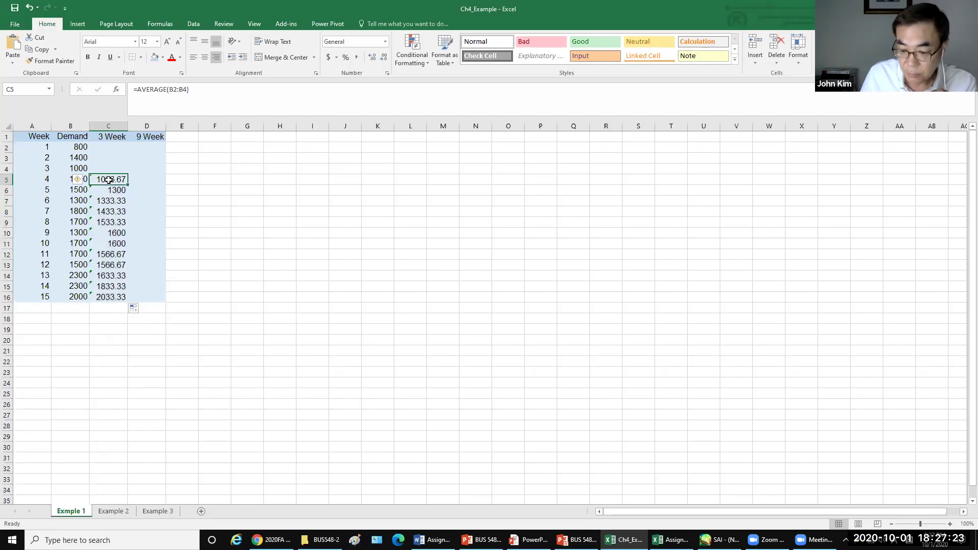
left_click(112, 190)
left_click_drag(111, 190, 107, 296)
key("ctrl+v")
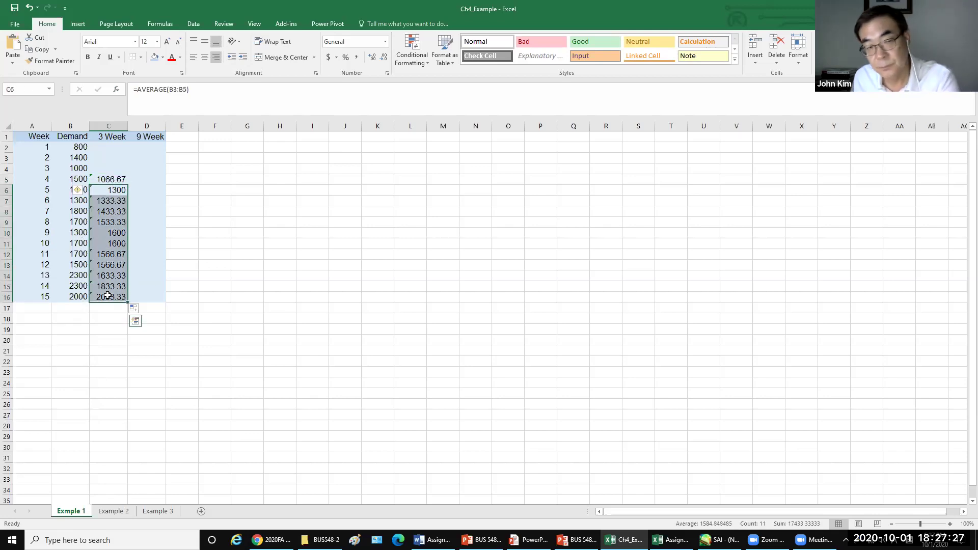
key("ctrl+z")
left_click(112, 179)
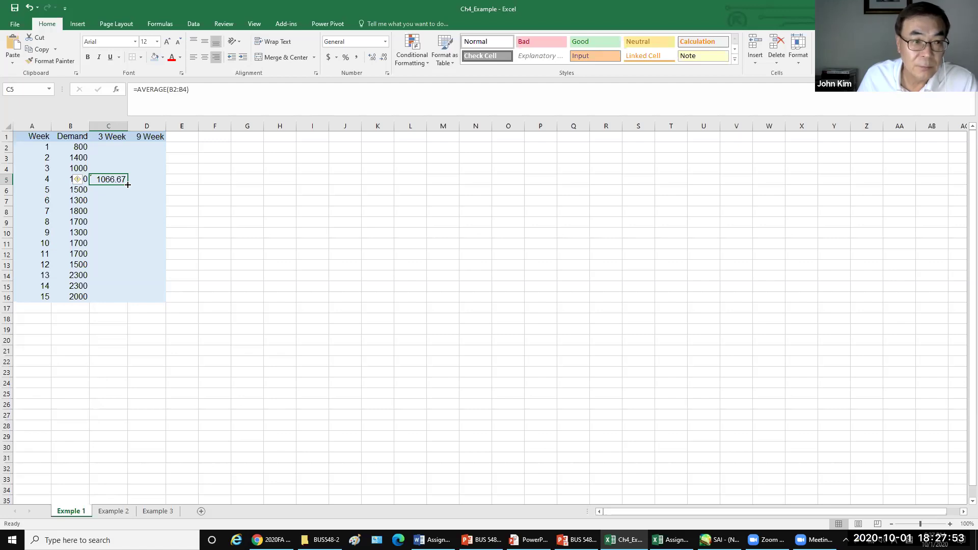
- Fill the 3-week moving average formula from C5 down through C16
double_click(128, 185)
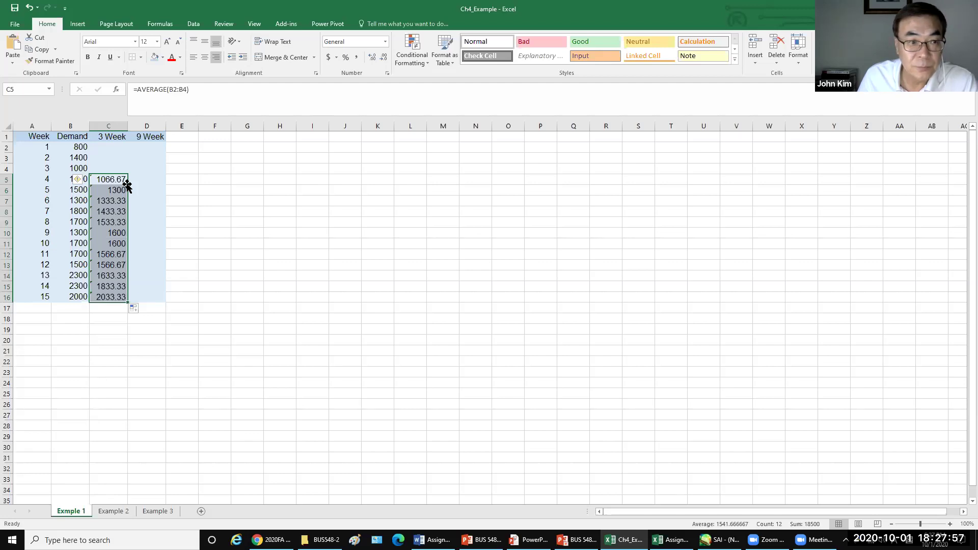
middle_click(307, 197)
scroll(197, 201, "up", 1)
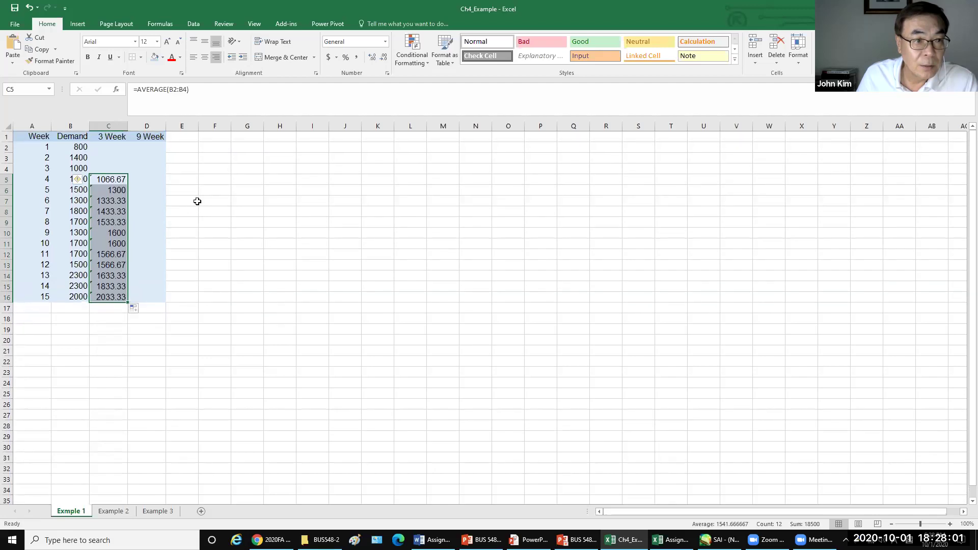
left_click(197, 201)
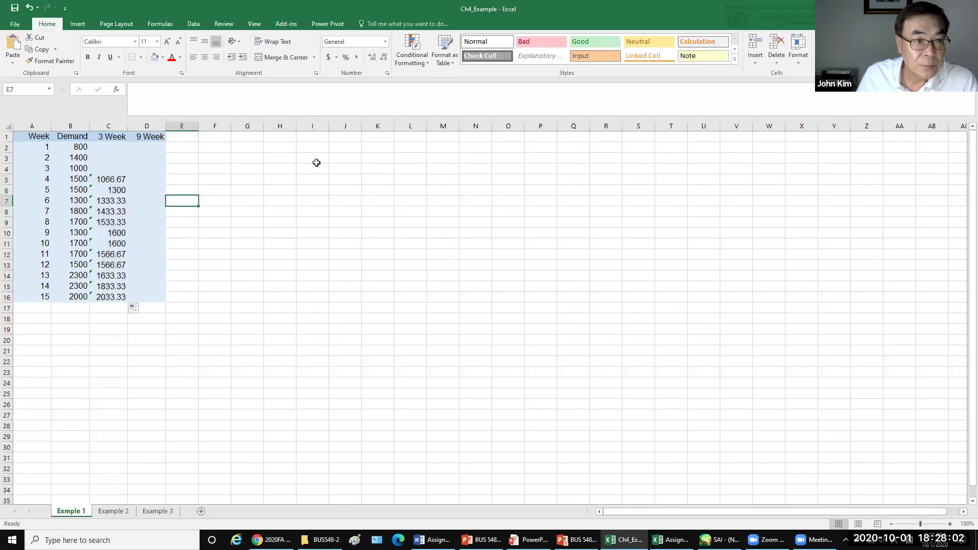
- Inspect the AVERAGE formulas in C5, C6 and C7 to compare which demand cells each one references
left_click(111, 180)
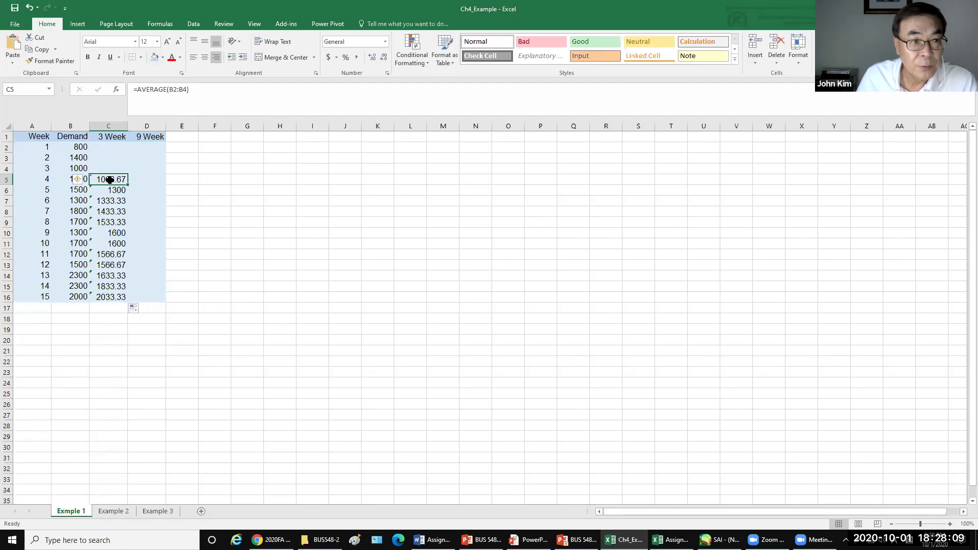
left_click(175, 93)
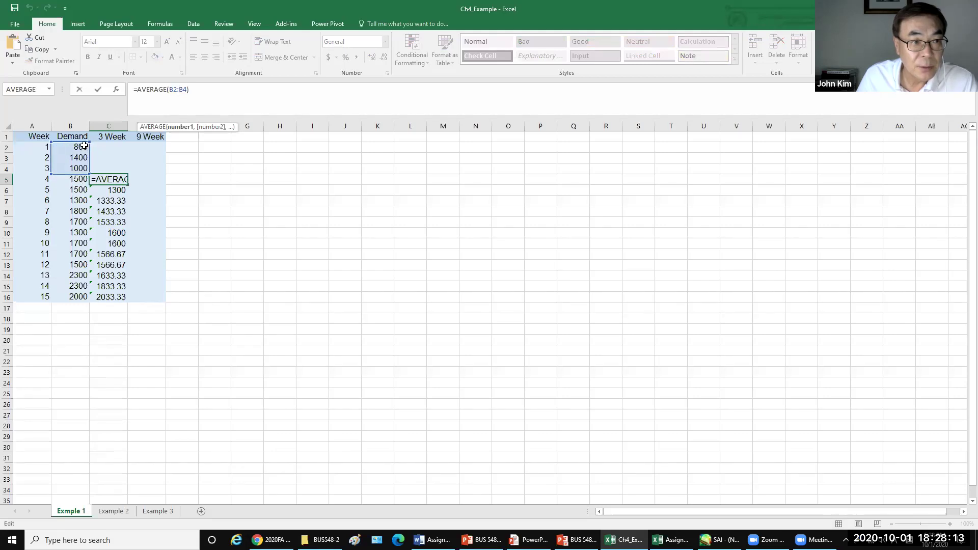
key("Return")
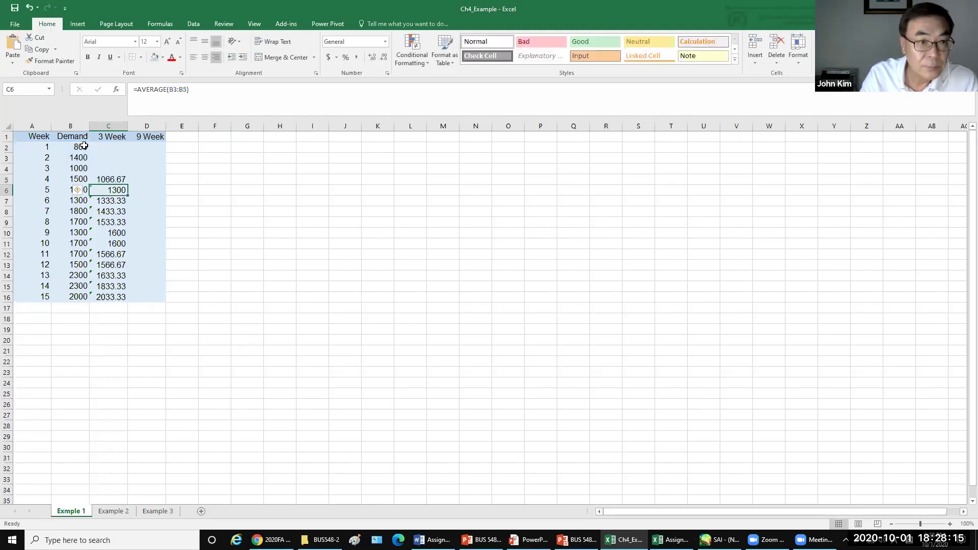
left_click(116, 180)
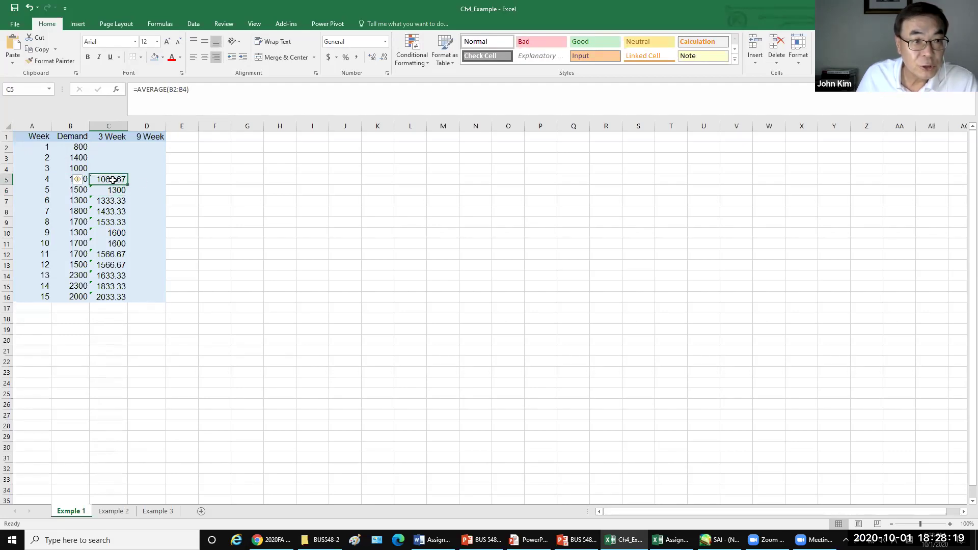
left_click(113, 192)
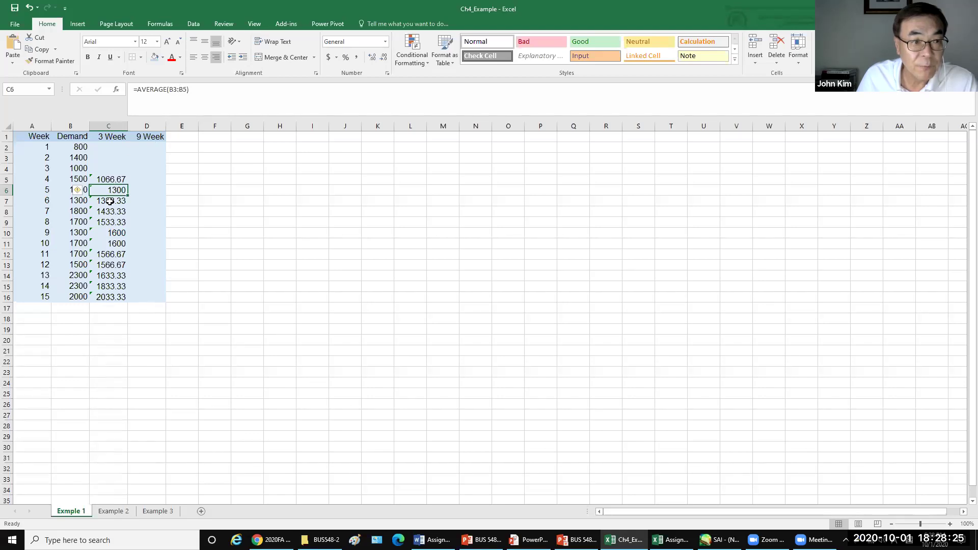
left_click(110, 202)
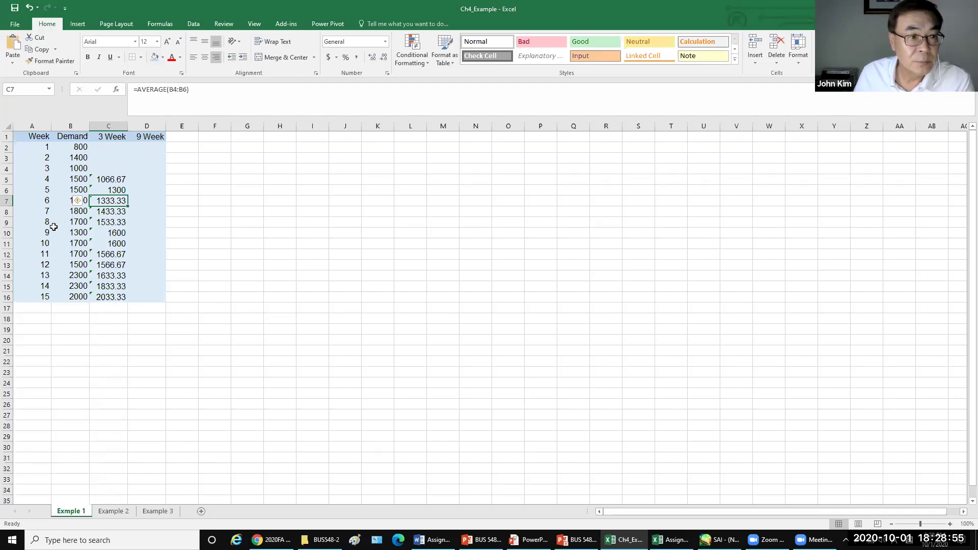
- Enter =AVERAGE(B2:B10) in D11 for the 9-week moving average and fill it down through D16
left_click(146, 243)
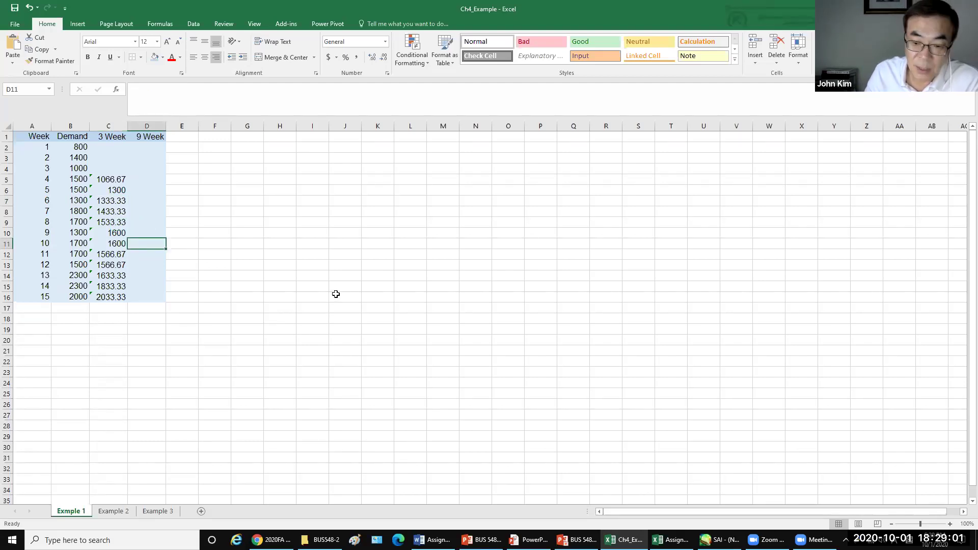
type("=")
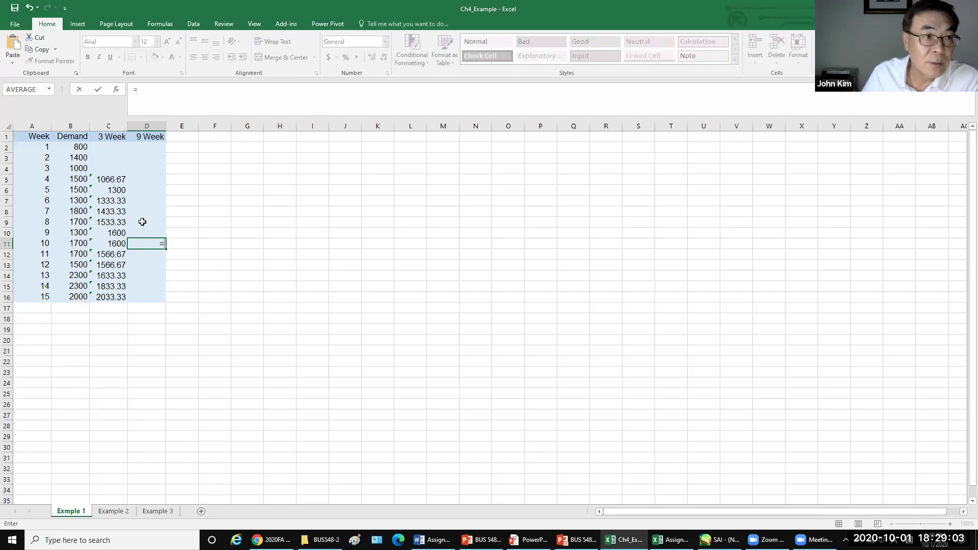
left_click(31, 90)
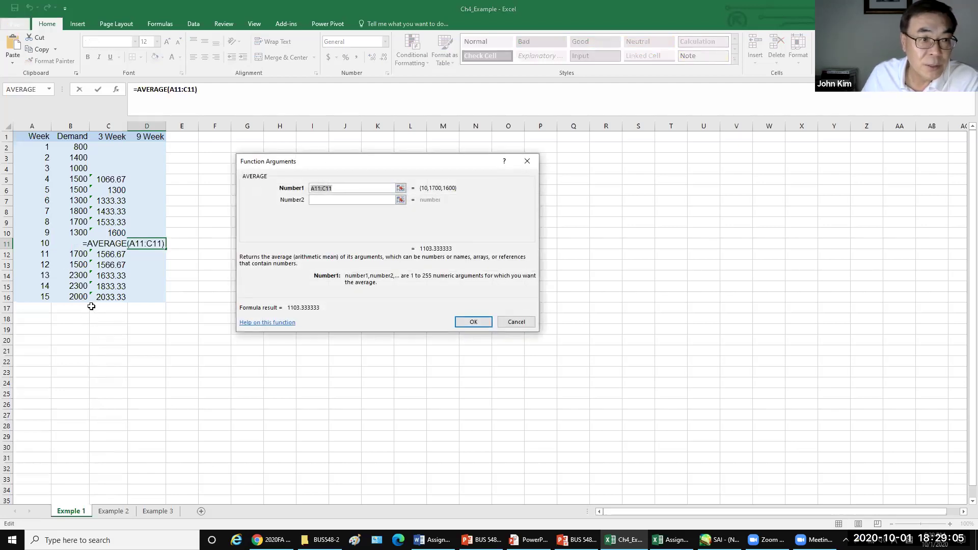
left_click_drag(75, 147, 79, 228)
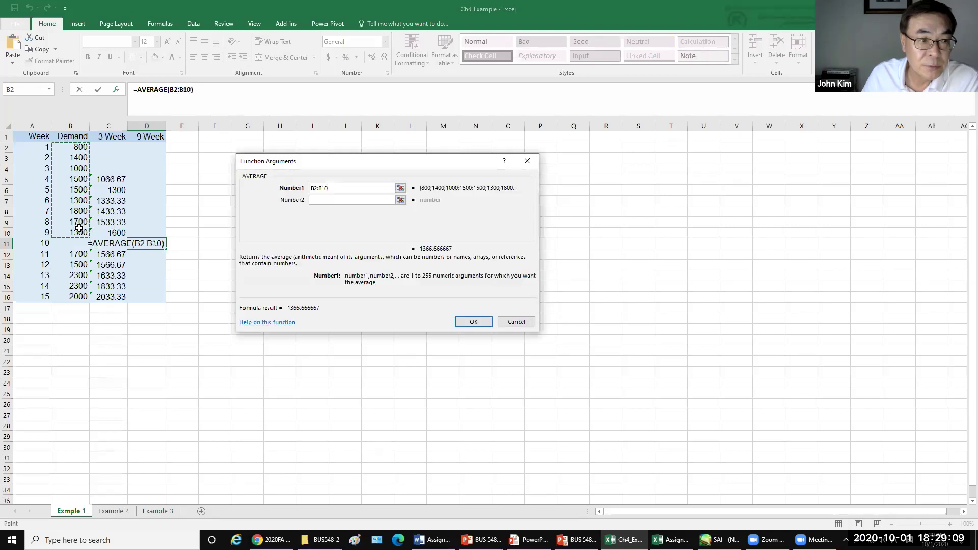
key("Return")
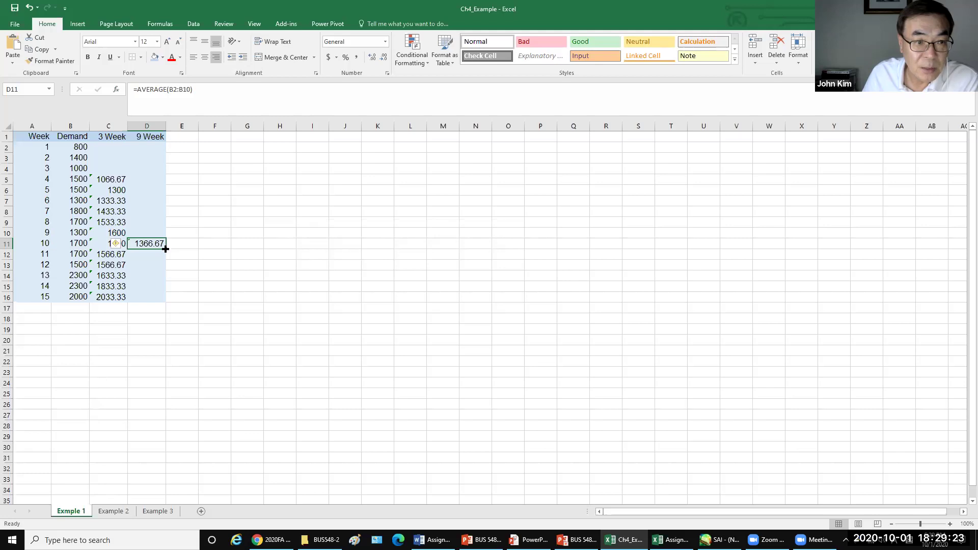
left_click_drag(166, 249, 165, 301)
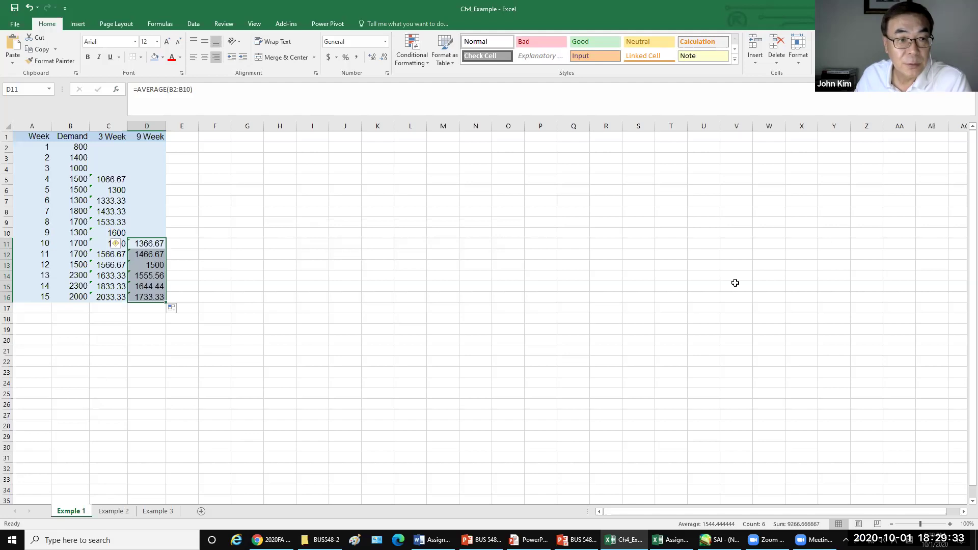
left_click(390, 330)
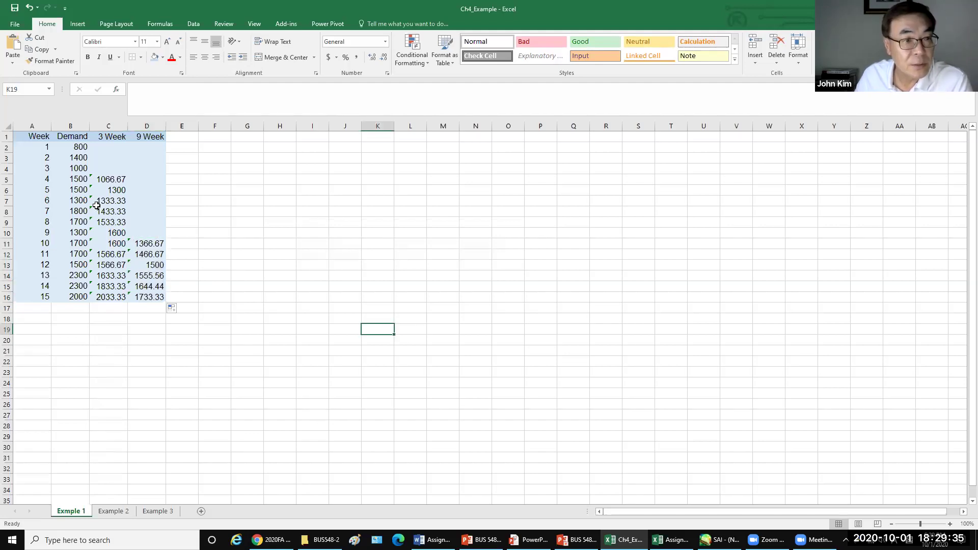
- Format the 3-week averages in C5:C16 to show two decimal places
left_click(114, 180)
left_click_drag(113, 250, 110, 298)
left_click_drag(112, 148, 109, 295)
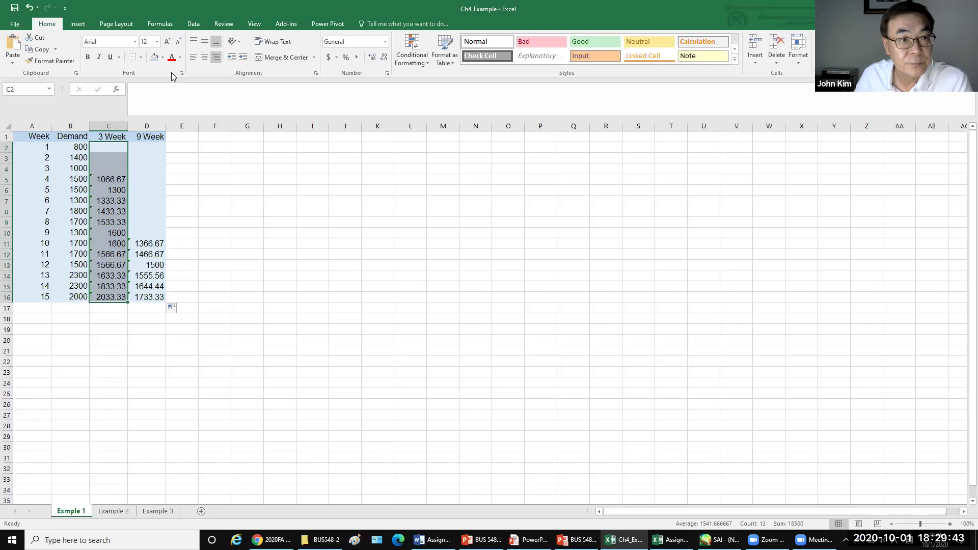
left_click_drag(104, 180, 108, 298)
left_click(383, 56)
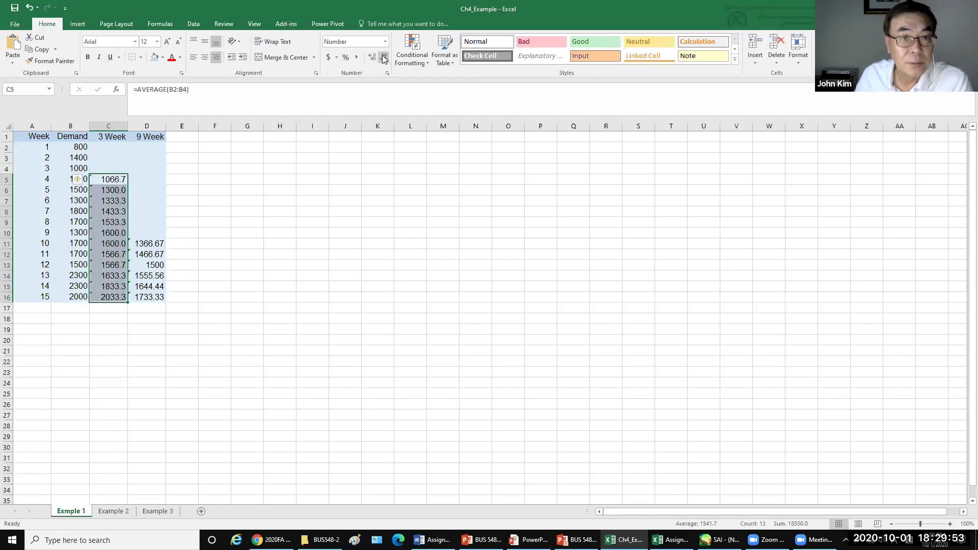
left_click(373, 58)
- Format the 9-week averages in D11:D16 to show two decimal places
left_click_drag(145, 244, 144, 297)
left_click(375, 58)
left_click(383, 58)
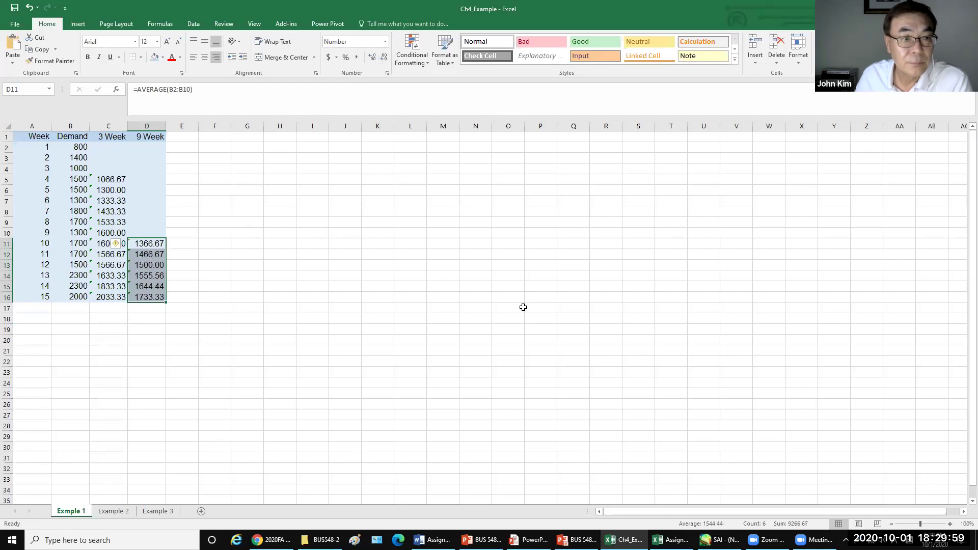
left_click(523, 307)
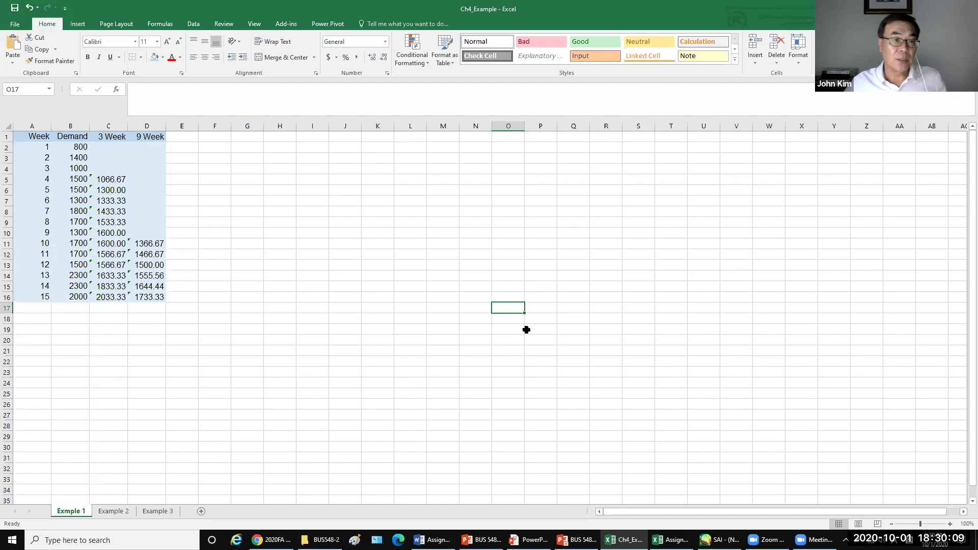
- Switch to the PowerPoint slide show and advance to the chart comparing actual demand with the 3-week and 9-week averages
left_click(118, 178)
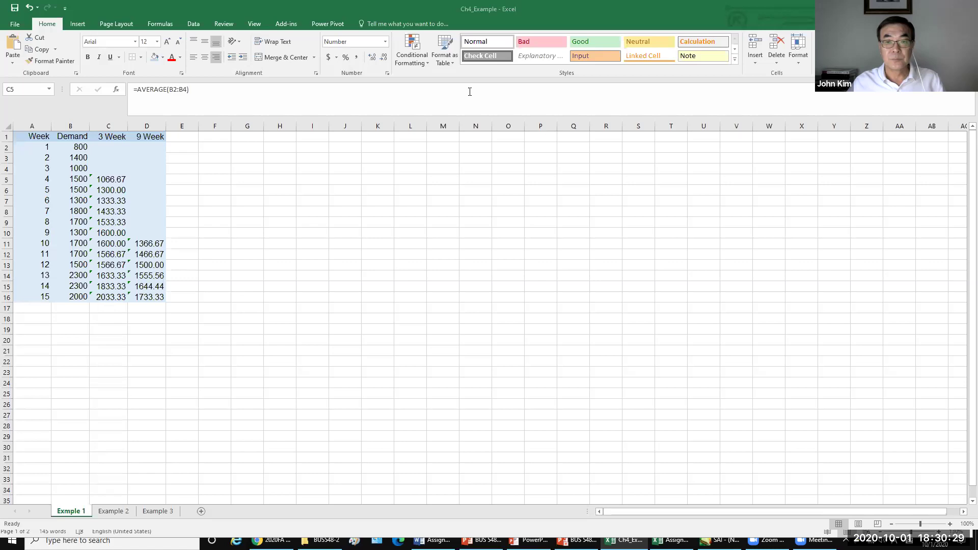
key("alt+Tab")
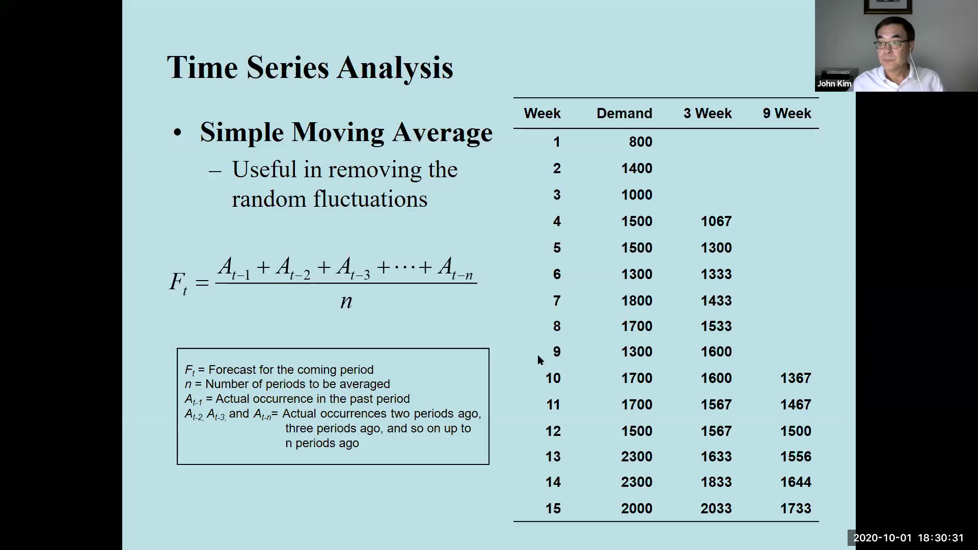
left_click(531, 353)
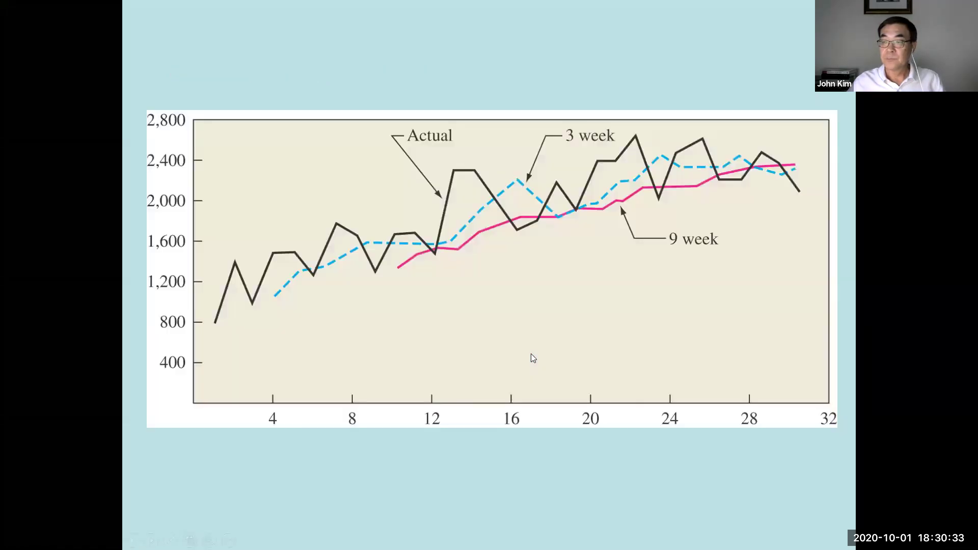
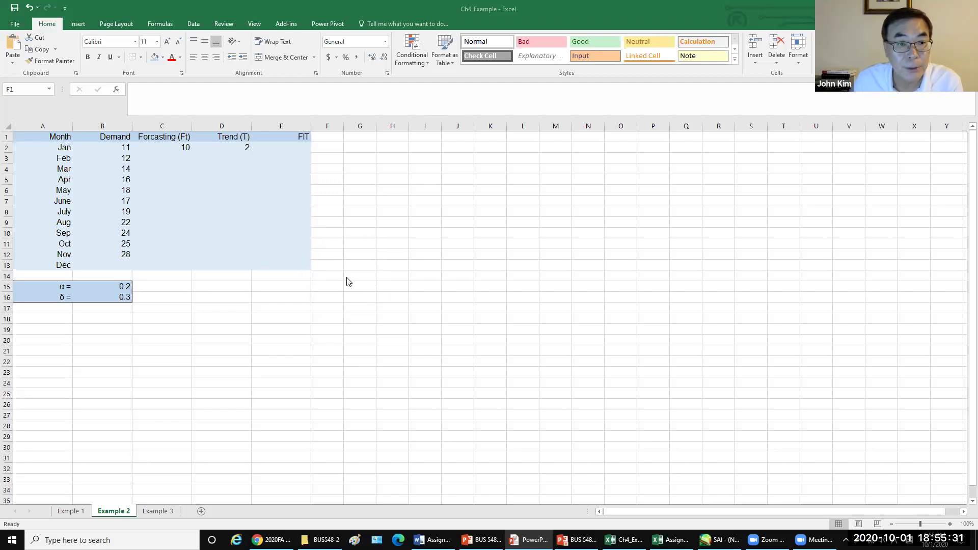
- Check the BUS-548-02 course page in Chrome by going back from the Chapter 4 folder, and return to the Ch4_Example workbook in Excel
scroll(347, 277, "up", 1)
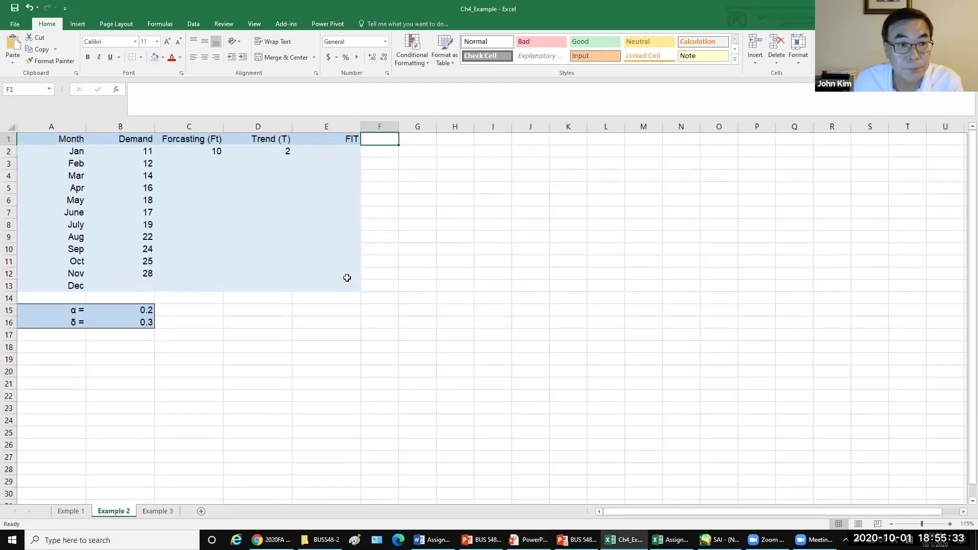
scroll(347, 277, "up", 1)
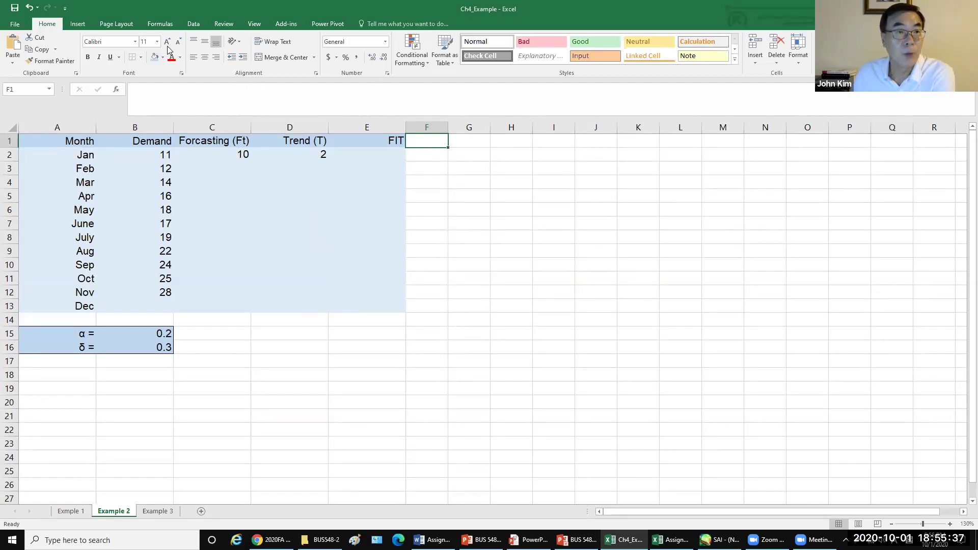
left_click(270, 540)
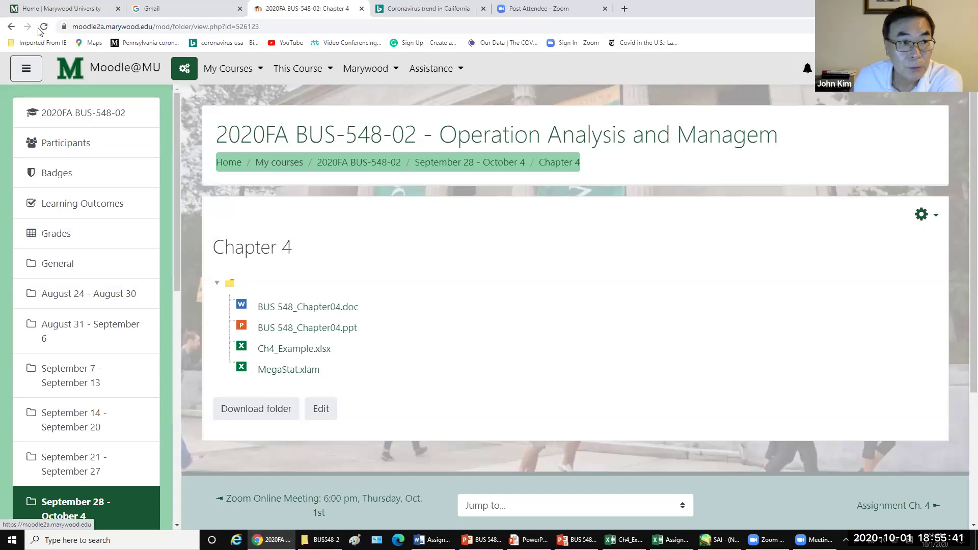
left_click(11, 26)
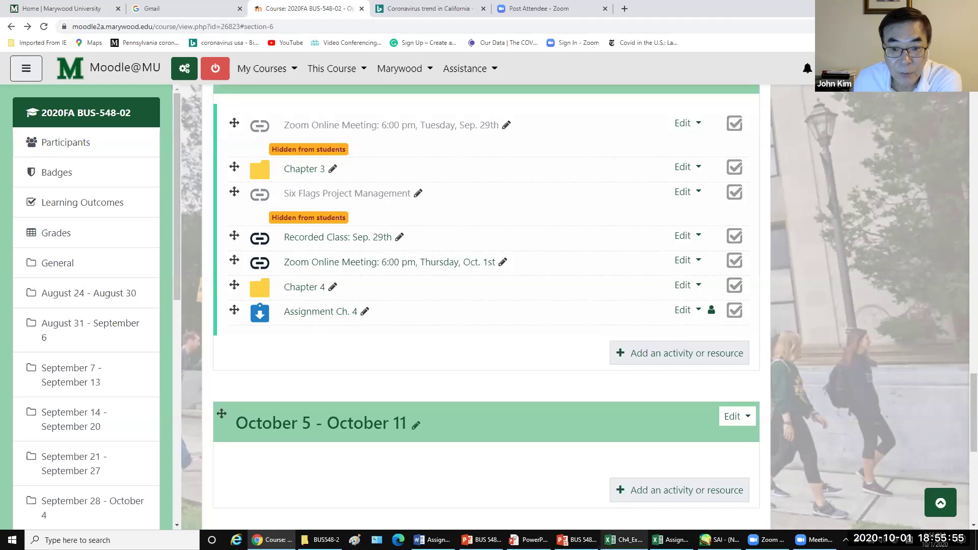
mouse_move(624, 540)
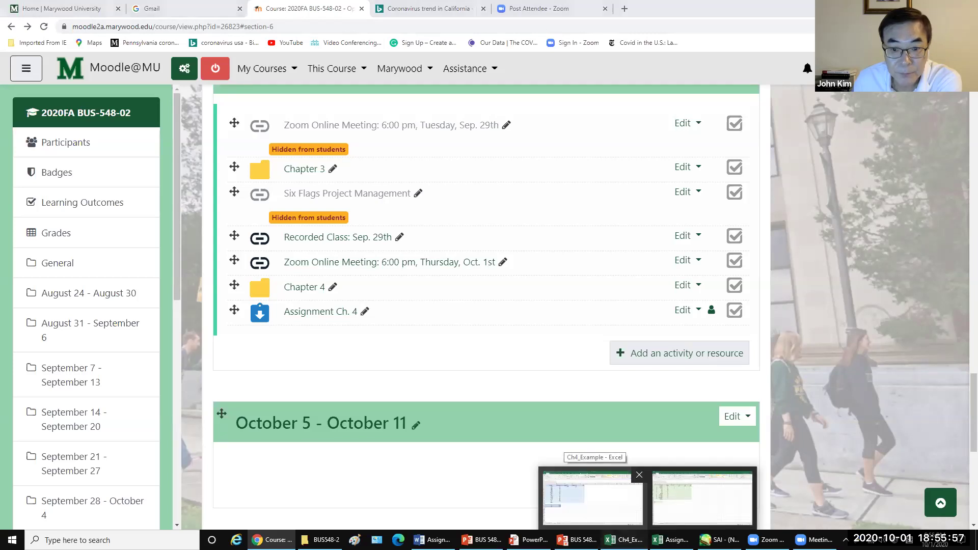
left_click(587, 485)
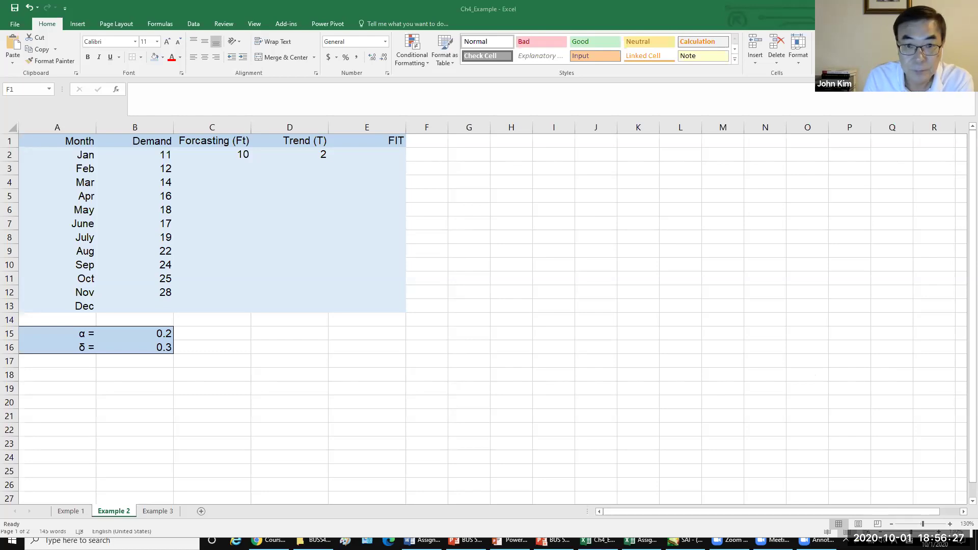
- Handwrite the general formula FITt = Ft + Tt as an annotation beside the Example 2 table
mouse_move(515, 148)
left_mouse_down()
mouse_move(532, 148)
mouse_move(528, 158)
mouse_move(546, 147)
mouse_move(548, 167)
mouse_move(567, 150)
mouse_move(564, 168)
mouse_move(580, 178)
mouse_move(626, 148)
mouse_move(617, 174)
left_mouse_up()
mouse_move(614, 163)
left_mouse_down()
mouse_move(643, 173)
mouse_move(656, 161)
left_mouse_up()
mouse_move(652, 157)
left_mouse_down()
mouse_move(653, 165)
mouse_move(682, 147)
left_mouse_up()
mouse_move(673, 149)
left_mouse_down()
mouse_move(675, 170)
mouse_move(701, 165)
left_mouse_up()
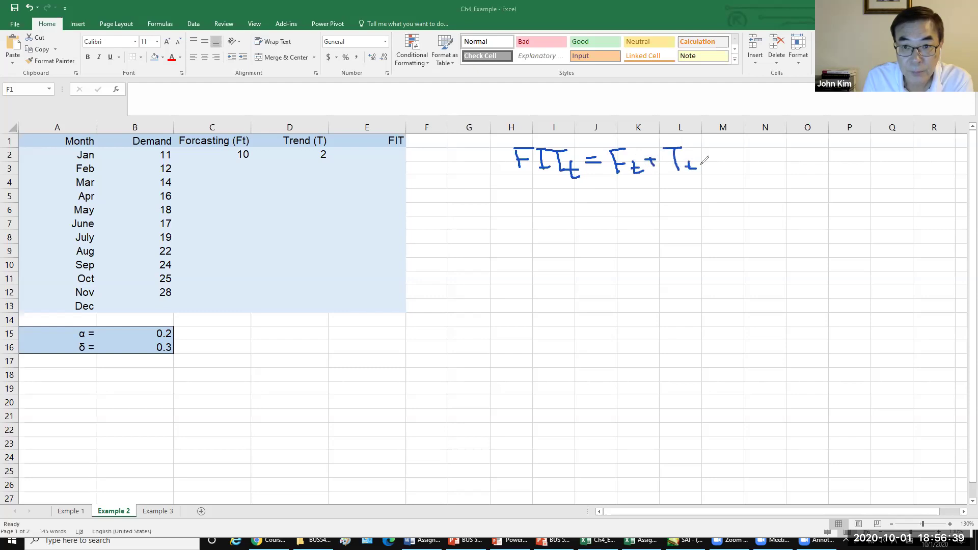
- Handwrite the forecast formula Ft = FITt-1 + α(At-1 − FITt-1) beneath the FITt formula
left_click_drag(522, 194, 544, 192)
mouse_move(527, 196)
left_mouse_down()
mouse_move(531, 214)
mouse_move(596, 192)
mouse_move(589, 216)
mouse_move(596, 205)
left_mouse_up()
mouse_move(599, 194)
left_mouse_down()
mouse_move(613, 192)
mouse_move(606, 214)
mouse_move(636, 191)
left_mouse_up()
mouse_move(626, 193)
left_mouse_down()
mouse_move(636, 220)
mouse_move(653, 211)
mouse_move(659, 220)
mouse_move(670, 200)
mouse_move(707, 216)
mouse_move(728, 200)
mouse_move(757, 209)
mouse_move(765, 190)
mouse_move(788, 181)
mouse_move(773, 206)
mouse_move(785, 194)
left_mouse_up()
left_click_drag(787, 182, 790, 202)
mouse_move(788, 202)
left_mouse_down()
mouse_move(803, 200)
mouse_move(814, 179)
mouse_move(809, 202)
mouse_move(843, 203)
left_mouse_up()
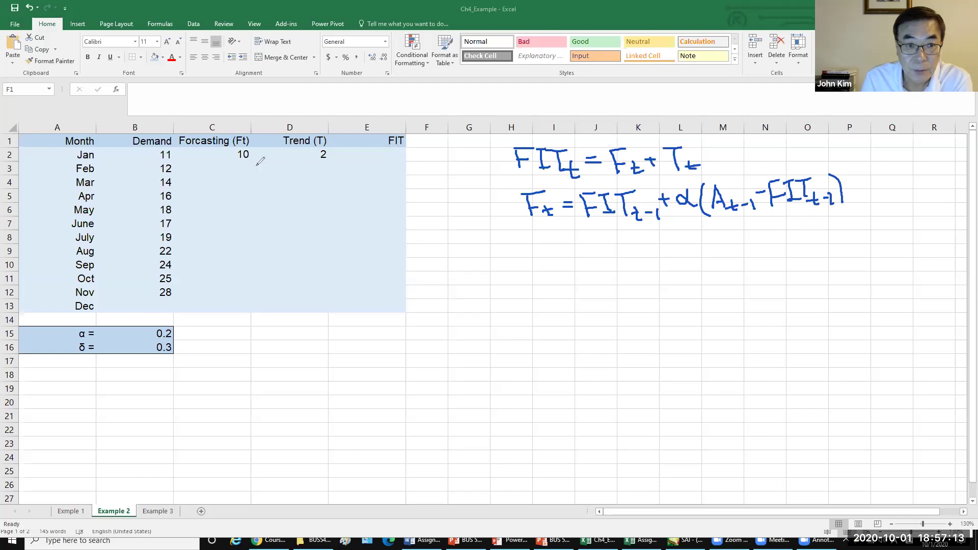
- Handwrite the January equation FIT1 = F1 + T1 below the general formulas, leaving a gap between them
mouse_move(514, 270)
left_mouse_down()
mouse_move(504, 271)
mouse_move(503, 288)
mouse_move(512, 283)
left_mouse_up()
mouse_move(518, 273)
left_mouse_down()
mouse_move(532, 272)
mouse_move(525, 293)
left_mouse_up()
mouse_move(518, 295)
left_mouse_down()
mouse_move(547, 275)
mouse_move(542, 296)
left_mouse_up()
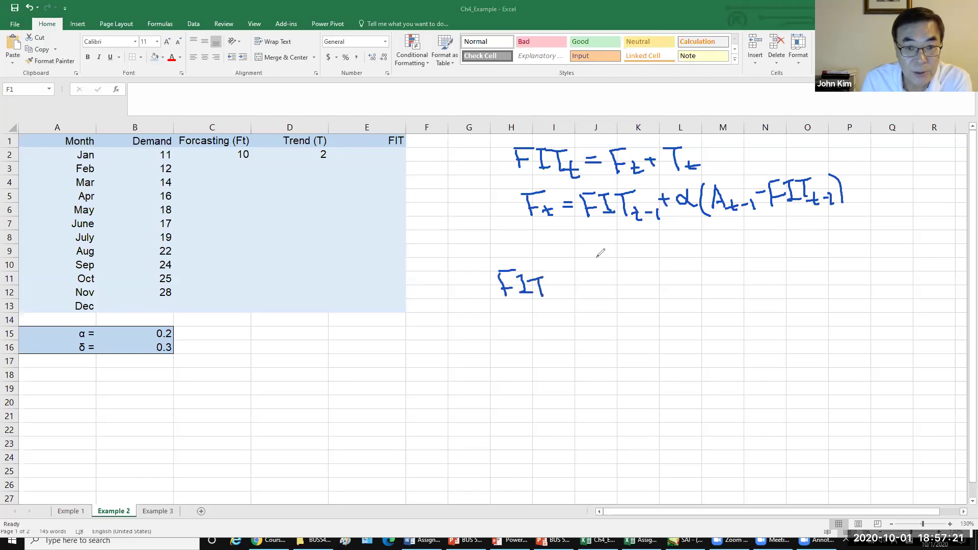
mouse_move(550, 290)
left_mouse_down()
mouse_move(553, 300)
mouse_move(594, 270)
left_mouse_up()
mouse_move(580, 275)
left_mouse_down()
mouse_move(583, 295)
mouse_move(594, 286)
mouse_move(603, 297)
mouse_move(641, 269)
left_mouse_up()
mouse_move(633, 270)
left_mouse_down()
mouse_move(636, 288)
mouse_move(655, 291)
left_mouse_up()
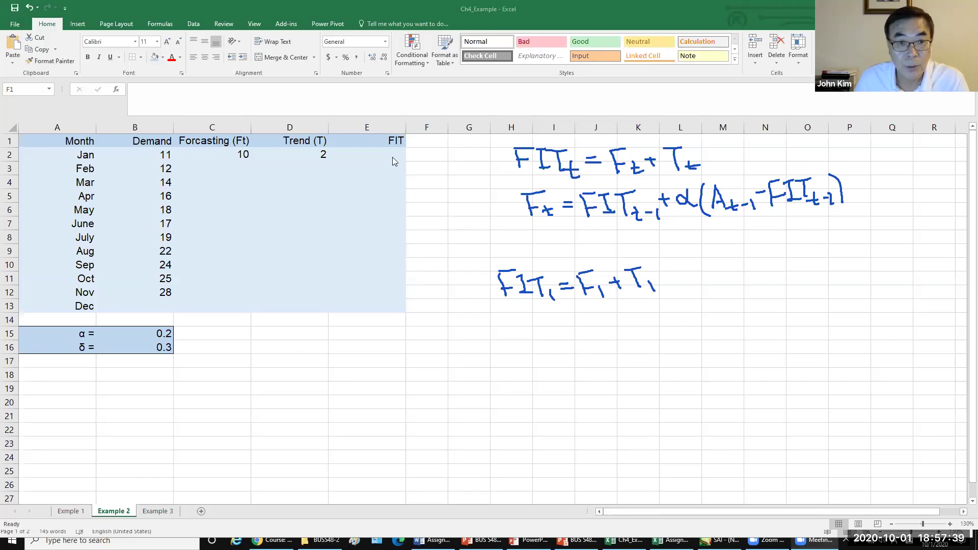
- Enter =C2+D2 in E2 to calculate January's FIT from its forecast and trend
left_click(391, 154)
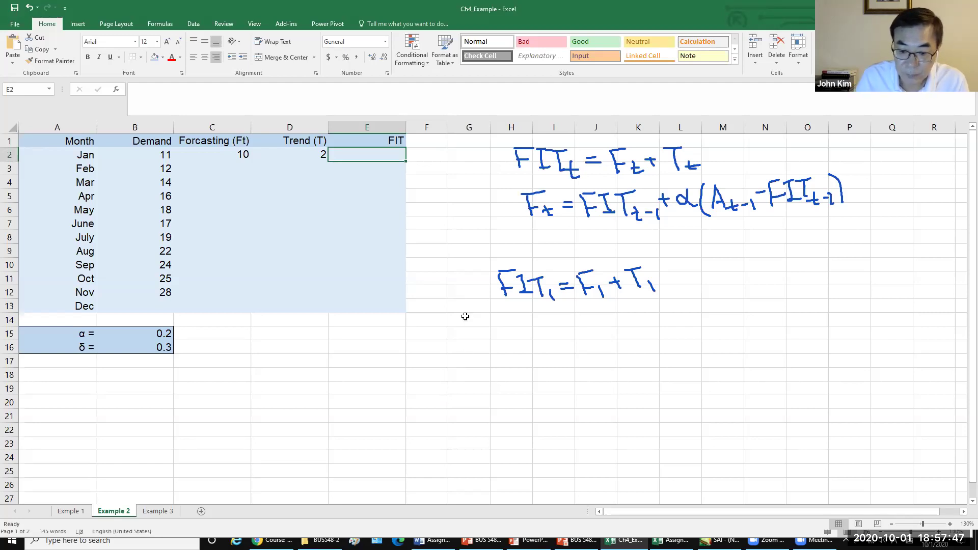
type("=")
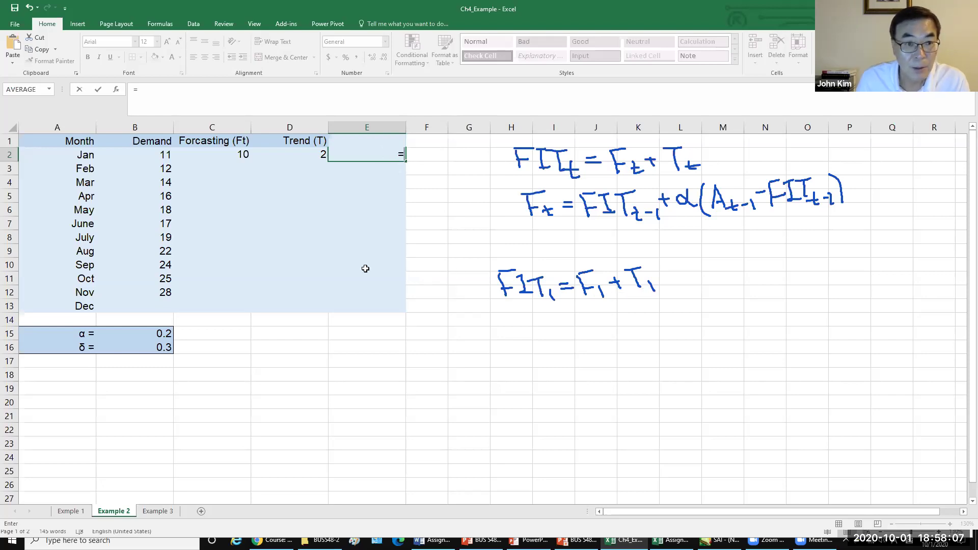
left_click(230, 152)
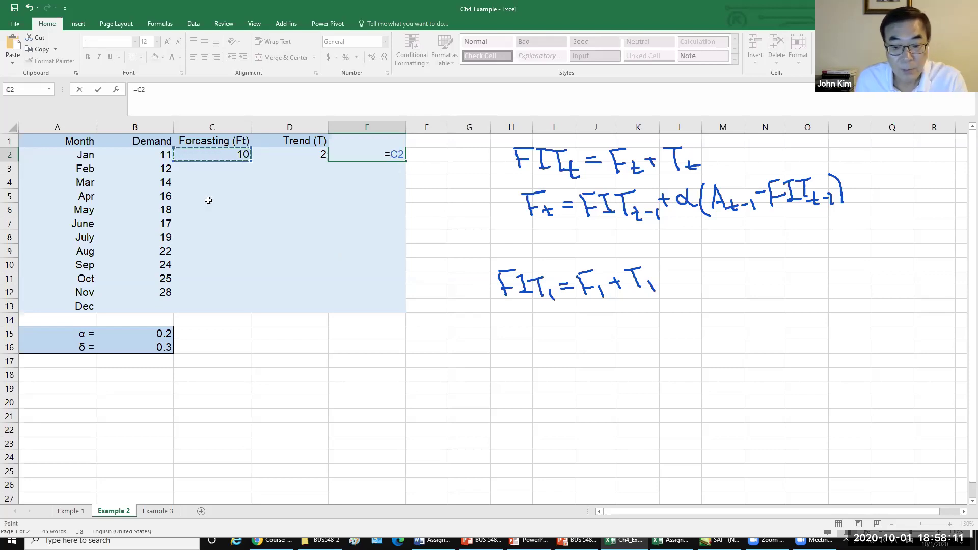
type("+")
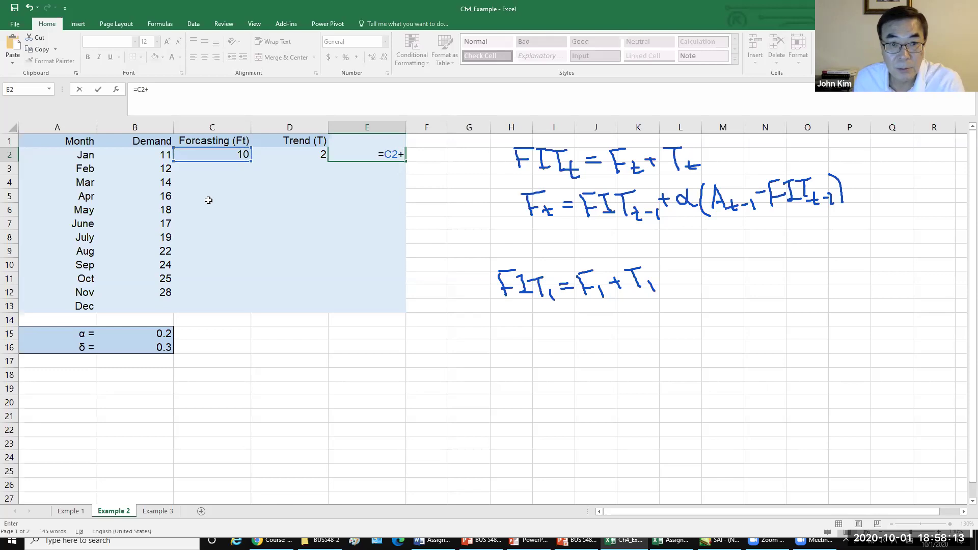
left_click(300, 155)
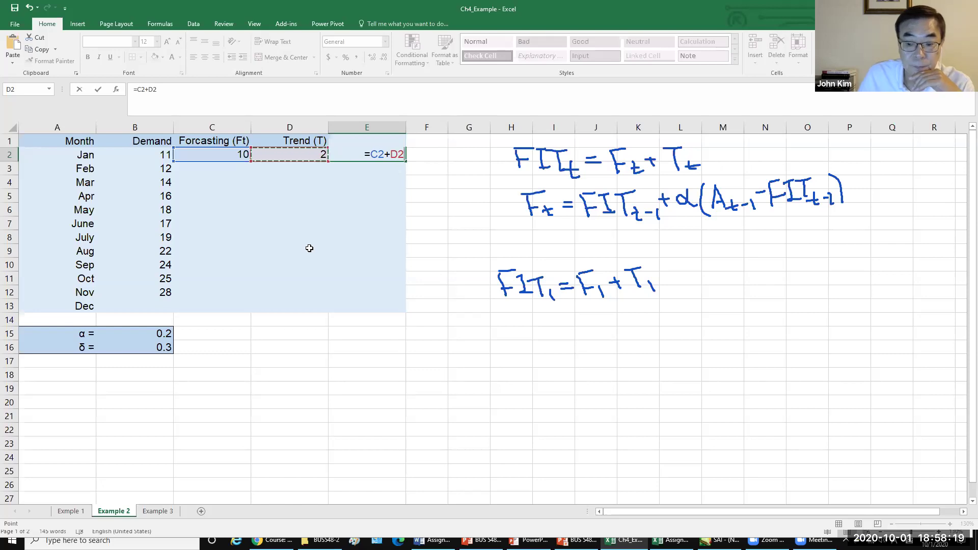
key("Return")
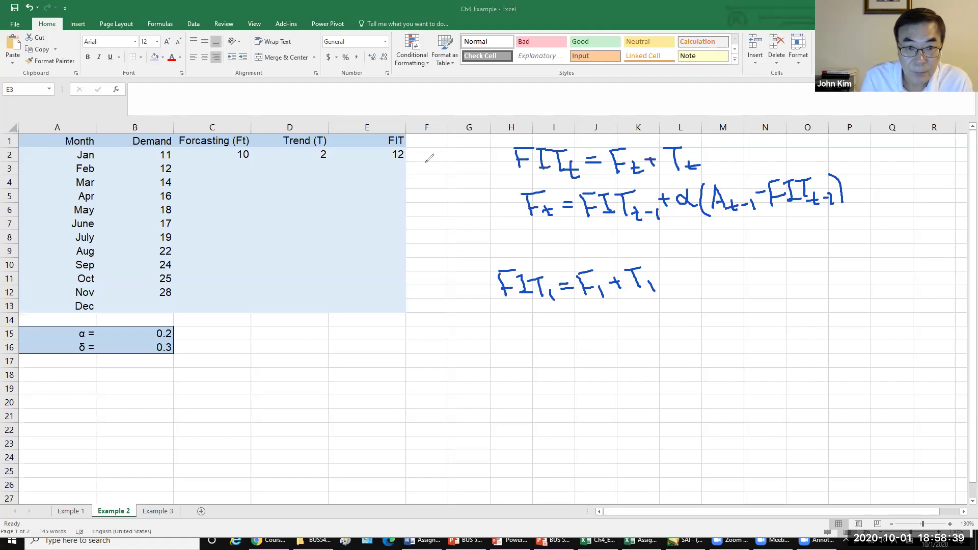
- Handwrite FIT2 = F2 + T2 below the FIT1 equation, with an arrow linking it to February's FIT cell
mouse_move(409, 167)
left_mouse_down()
mouse_move(429, 183)
mouse_move(407, 168)
mouse_move(414, 175)
mouse_move(419, 164)
mouse_move(504, 309)
mouse_move(535, 325)
mouse_move(565, 317)
mouse_move(553, 347)
mouse_move(562, 333)
mouse_move(632, 337)
mouse_move(652, 318)
left_mouse_up()
left_click(544, 319)
left_click_drag(634, 323, 653, 322)
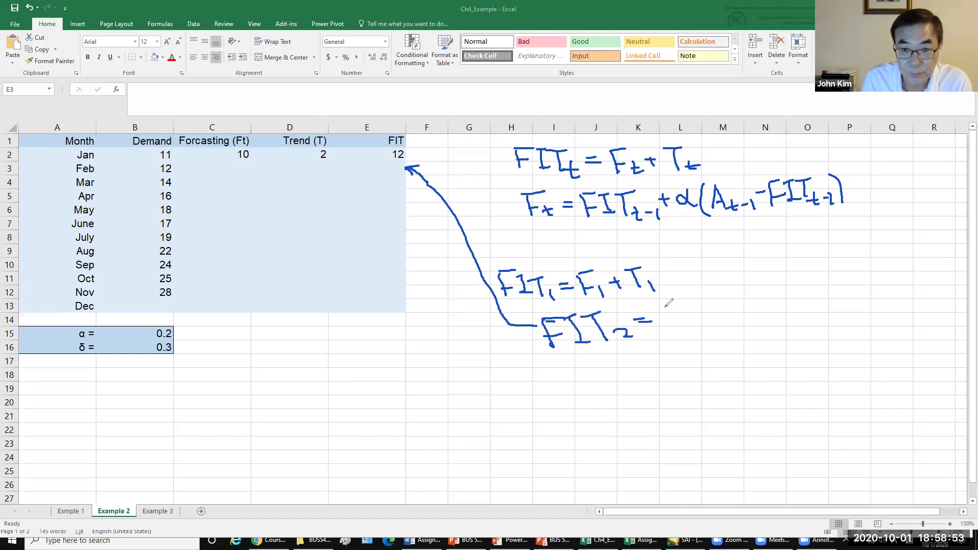
mouse_move(660, 308)
left_mouse_down()
mouse_move(674, 302)
mouse_move(665, 334)
mouse_move(700, 326)
mouse_move(738, 290)
left_mouse_up()
mouse_move(727, 293)
left_mouse_down()
mouse_move(731, 314)
mouse_move(767, 307)
left_mouse_up()
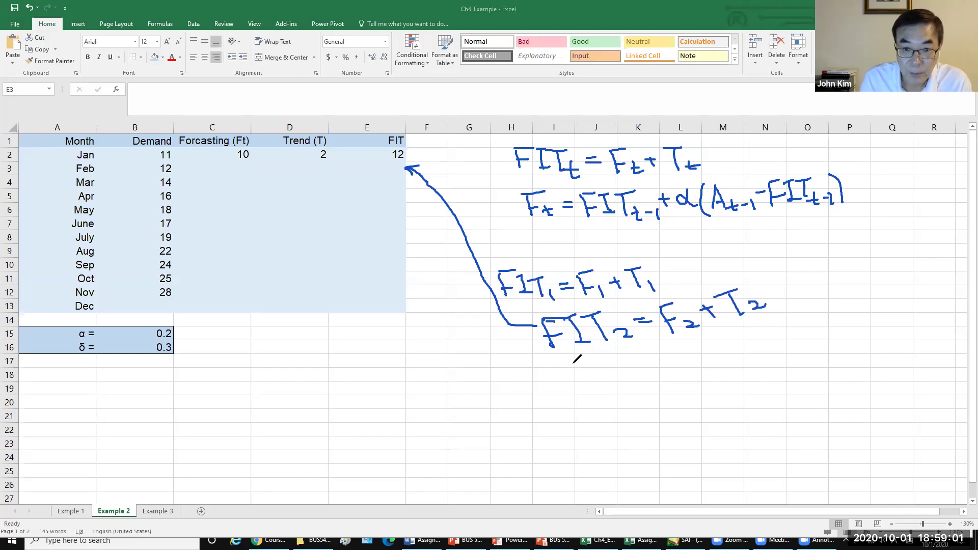
- Handwrite F2 = FIT1 + α(A1 − FIT1) beneath the FIT2 equation
mouse_move(533, 370)
left_mouse_down()
mouse_move(547, 366)
mouse_move(549, 393)
mouse_move(552, 382)
left_mouse_up()
mouse_move(555, 380)
left_mouse_down()
mouse_move(572, 388)
mouse_move(583, 377)
left_mouse_up()
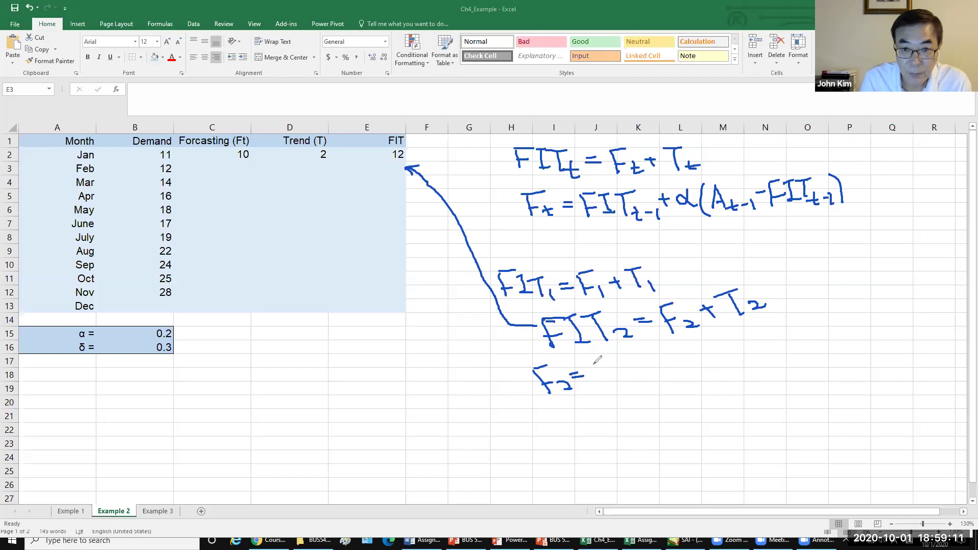
mouse_move(595, 364)
left_mouse_down()
mouse_move(606, 386)
mouse_move(631, 360)
left_mouse_up()
mouse_move(624, 362)
left_mouse_down()
mouse_move(641, 376)
mouse_move(649, 350)
mouse_move(658, 381)
mouse_move(686, 362)
mouse_move(676, 375)
mouse_move(761, 354)
left_mouse_up()
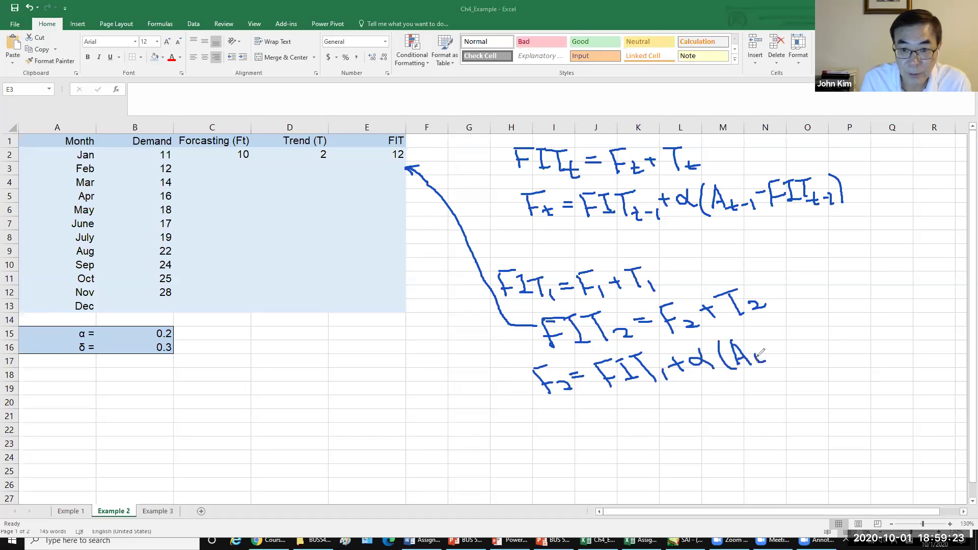
mouse_move(756, 357)
left_mouse_down()
mouse_move(767, 354)
mouse_move(763, 365)
left_mouse_up()
mouse_move(759, 345)
left_mouse_down()
mouse_move(777, 351)
mouse_move(801, 316)
mouse_move(798, 346)
mouse_move(814, 317)
mouse_move(811, 348)
mouse_move(828, 345)
left_mouse_up()
left_click_drag(818, 311, 832, 347)
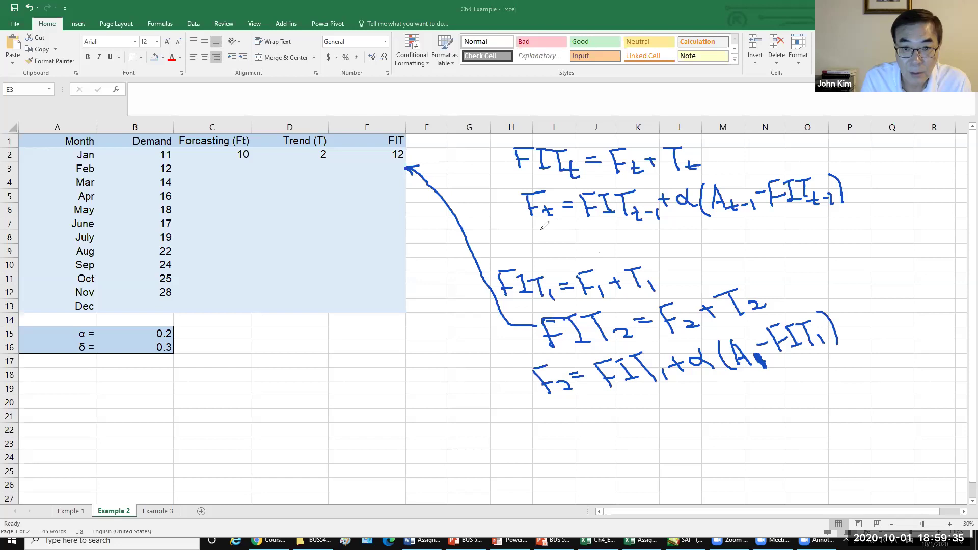
- Handwrite the trend formula Tt = Tt-1 + δ(Ft − FITt-1) under the general Ft formula
left_click_drag(527, 230, 545, 229)
mouse_move(540, 230)
left_mouse_down()
mouse_move(542, 249)
mouse_move(561, 239)
left_mouse_up()
mouse_move(554, 234)
left_mouse_down()
mouse_move(556, 247)
mouse_move(576, 232)
left_mouse_up()
mouse_move(565, 241)
left_mouse_down()
mouse_move(604, 226)
mouse_move(597, 249)
left_mouse_up()
mouse_move(609, 232)
left_mouse_down()
mouse_move(611, 246)
mouse_move(618, 238)
left_mouse_up()
mouse_move(618, 241)
left_mouse_down()
mouse_move(672, 244)
mouse_move(668, 236)
mouse_move(692, 254)
mouse_move(709, 225)
mouse_move(699, 249)
mouse_move(772, 222)
left_mouse_up()
mouse_move(756, 224)
left_mouse_down()
mouse_move(756, 247)
mouse_move(767, 236)
mouse_move(779, 245)
left_mouse_up()
left_click_drag(771, 245, 810, 221)
mouse_move(798, 223)
left_mouse_down()
mouse_move(798, 245)
mouse_move(810, 243)
left_mouse_up()
mouse_move(802, 236)
left_mouse_down()
mouse_move(827, 233)
mouse_move(838, 245)
left_mouse_up()
- Handwrite T2 = T1 + δ(F2 − FIT1) beneath the F2 equation and circle February's forecast and trend cells, C3 and D3
left_click_drag(548, 410, 567, 405)
mouse_move(560, 407)
left_mouse_down()
mouse_move(572, 426)
mouse_move(619, 412)
mouse_move(645, 390)
left_mouse_up()
mouse_move(638, 392)
left_mouse_down()
mouse_move(648, 413)
mouse_move(684, 396)
mouse_move(680, 406)
mouse_move(745, 404)
left_mouse_up()
mouse_move(741, 388)
left_mouse_down()
mouse_move(763, 384)
mouse_move(757, 394)
left_mouse_up()
mouse_move(764, 388)
left_mouse_down()
mouse_move(788, 379)
mouse_move(796, 387)
mouse_move(802, 365)
mouse_move(818, 362)
left_mouse_up()
mouse_move(811, 366)
left_mouse_down()
mouse_move(813, 385)
mouse_move(828, 352)
mouse_move(824, 380)
left_mouse_up()
left_click_drag(838, 363, 842, 378)
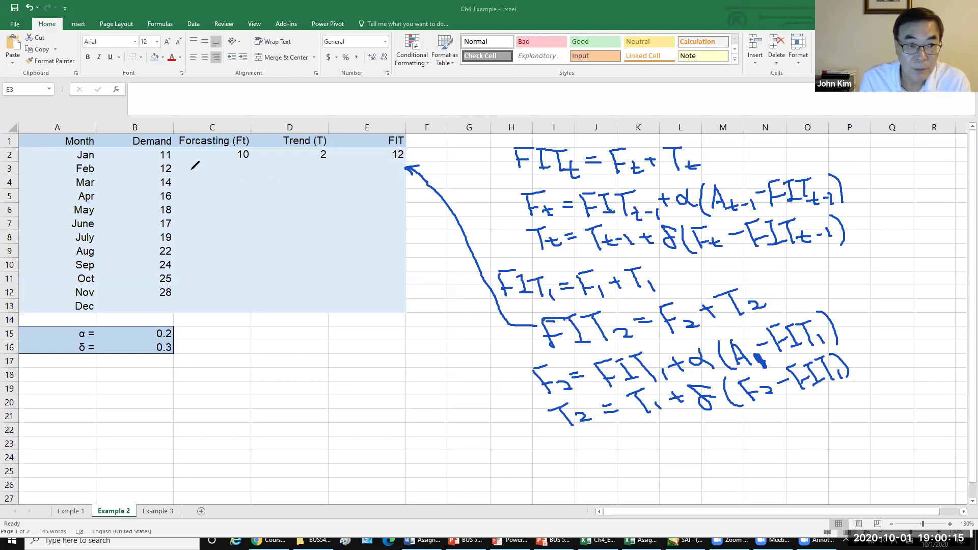
mouse_move(192, 162)
left_mouse_down()
mouse_move(258, 165)
mouse_move(232, 182)
mouse_move(189, 173)
mouse_move(190, 162)
left_mouse_up()
mouse_move(273, 167)
left_mouse_down()
mouse_move(307, 159)
mouse_move(334, 178)
mouse_move(302, 182)
mouse_move(267, 165)
left_mouse_up()
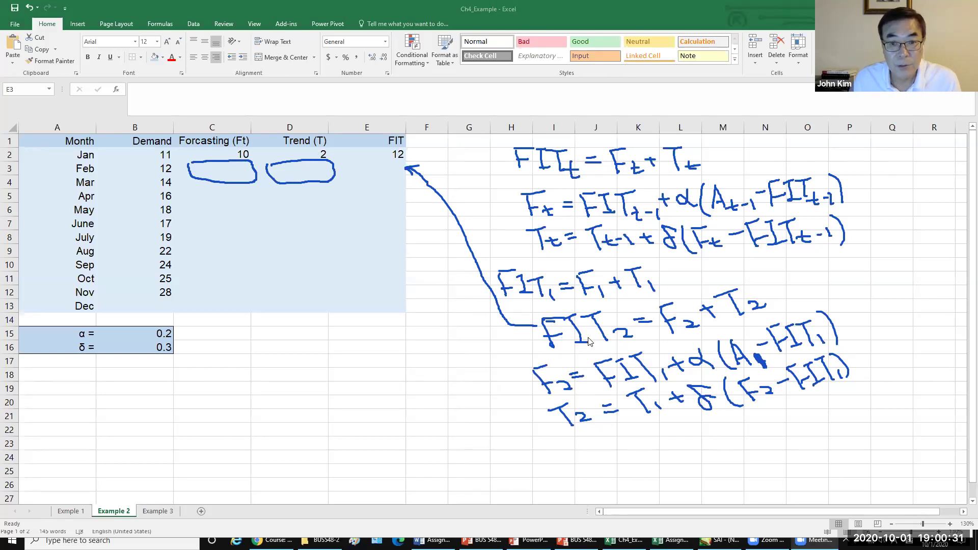
- Begin February's forecast formula in C3 with January's FIT as the first term, =E2+
left_click(234, 172)
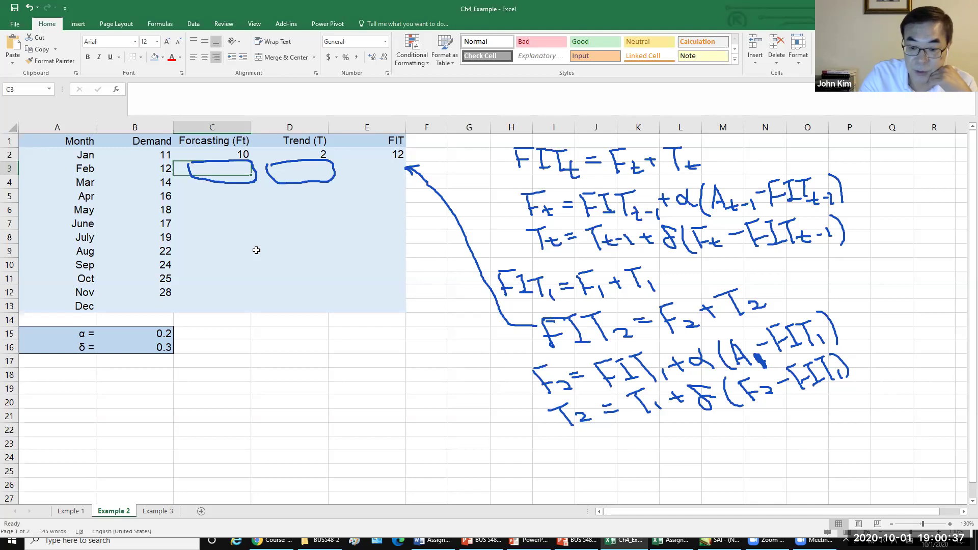
type("=")
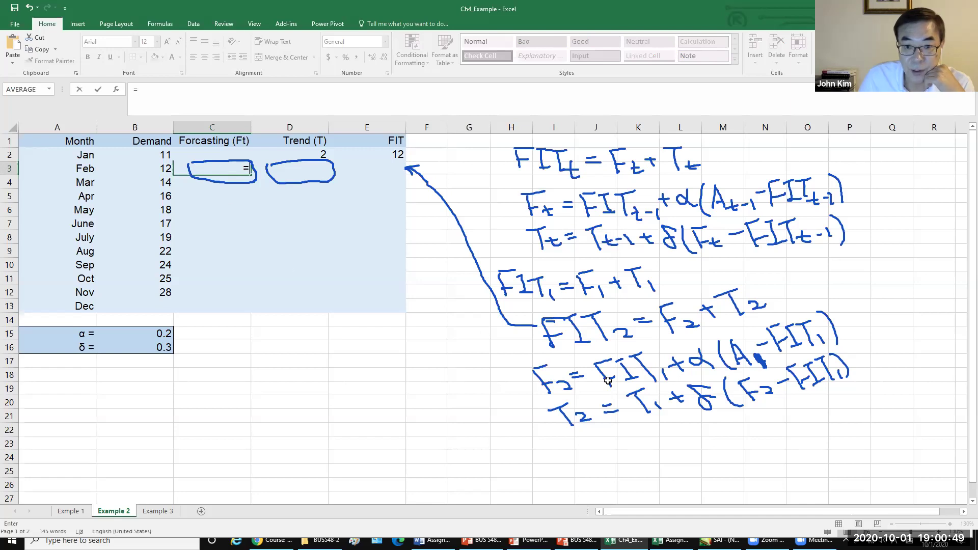
left_click(398, 155)
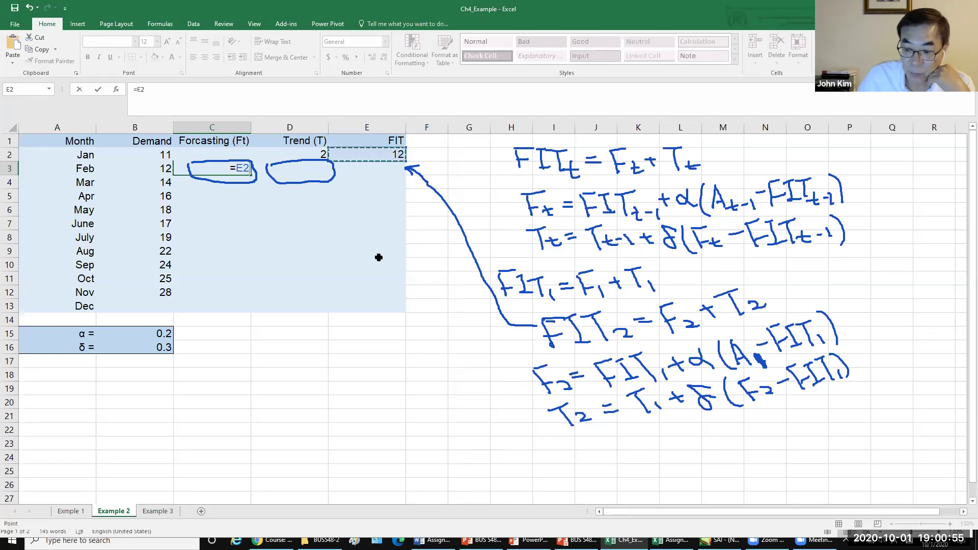
type("+")
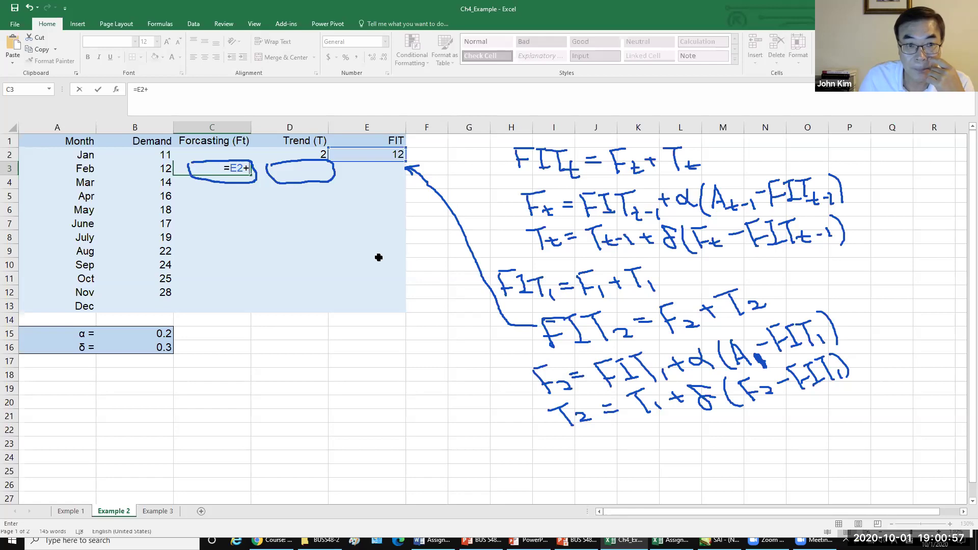
left_click(157, 334)
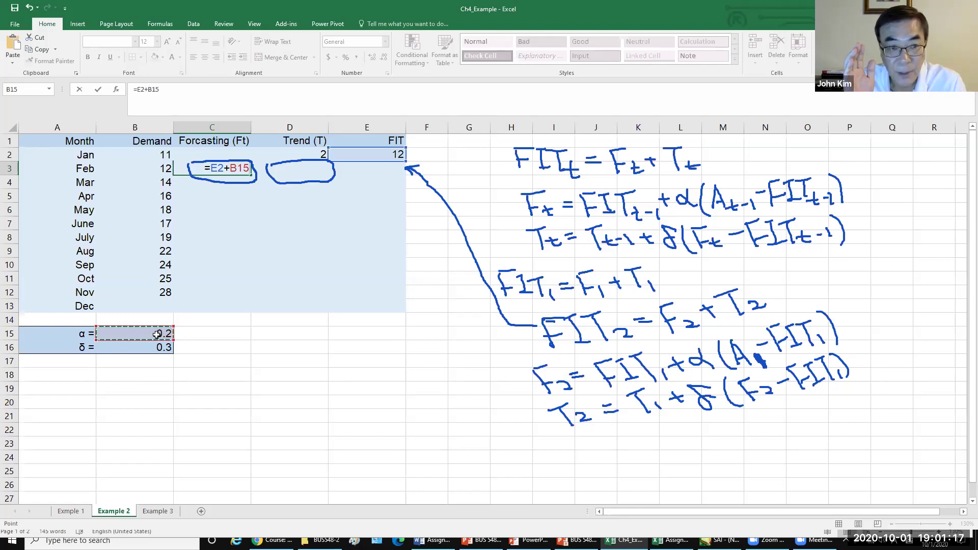
key("F4")
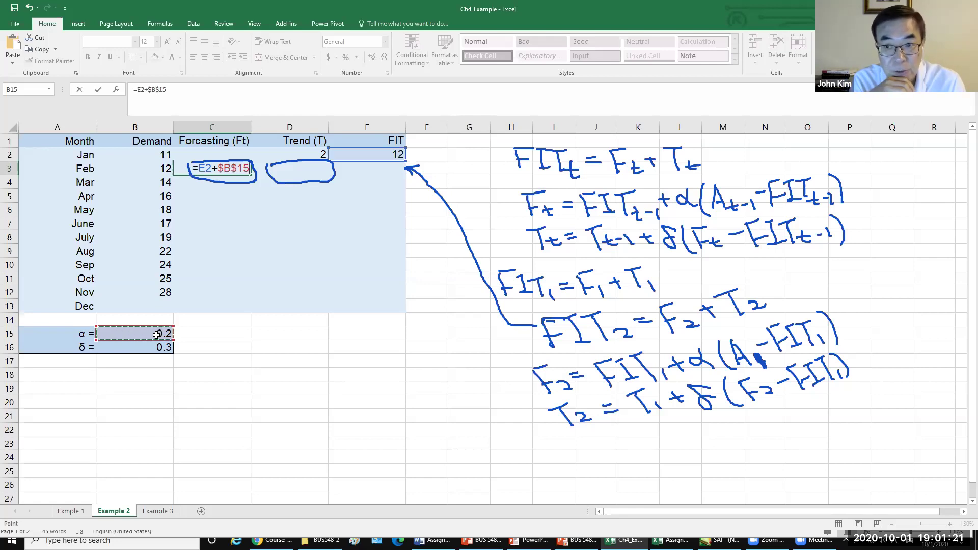
key("F4")
key("F4")
key("F4")
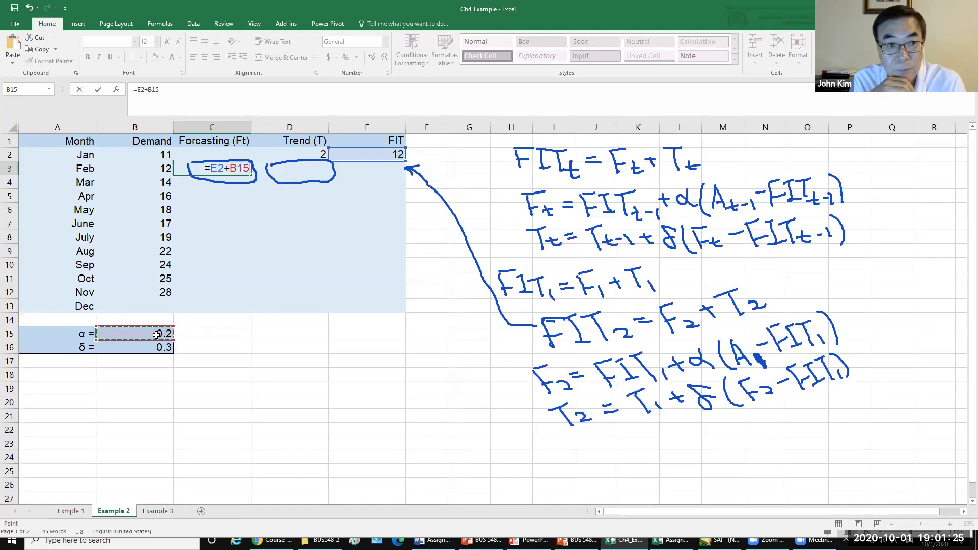
key("F4")
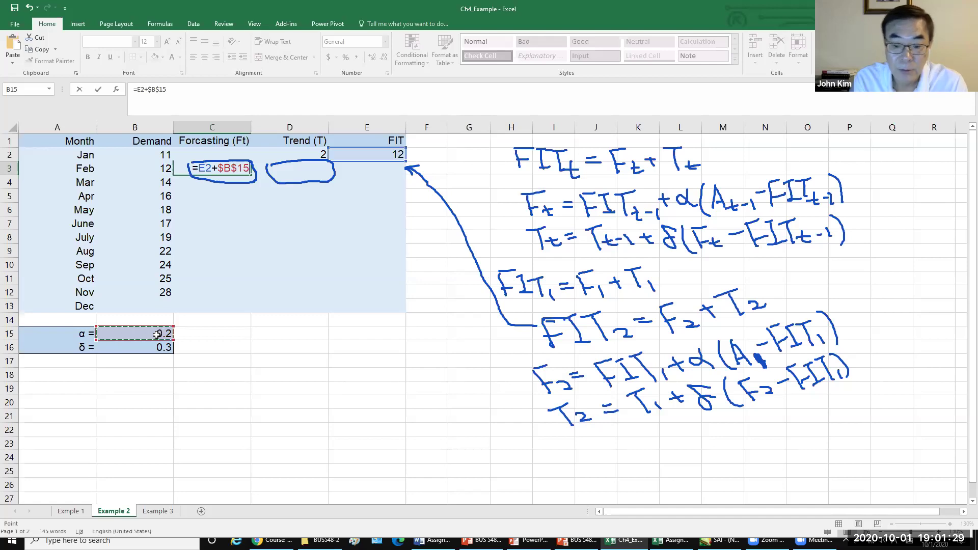
key("BackSpace")
key("BackSpace")
key("BackSpace")
key("BackSpace")
key("BackSpace")
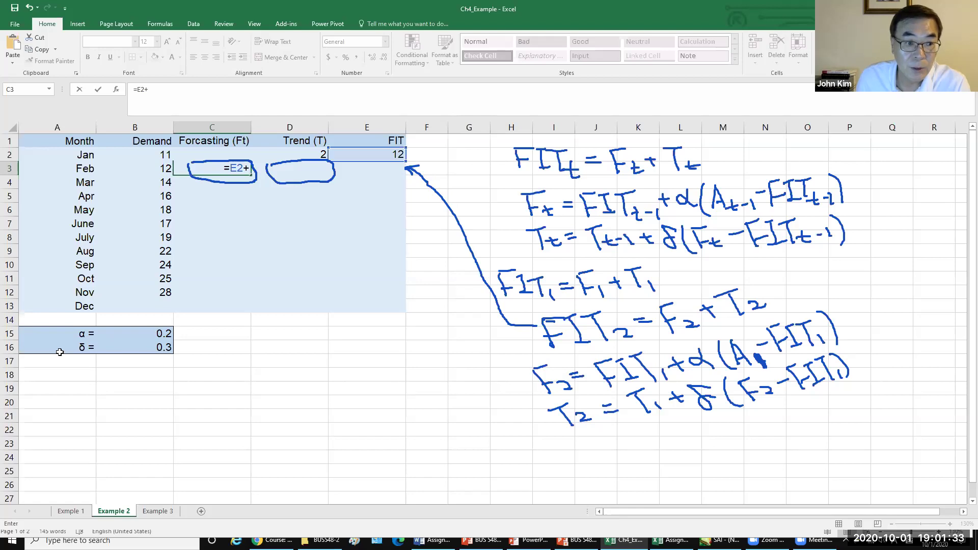
- Complete February's forecast formula in C3 as =E2+$B$15*(B2-E2), using an absolute reference to the α value
left_click(160, 335)
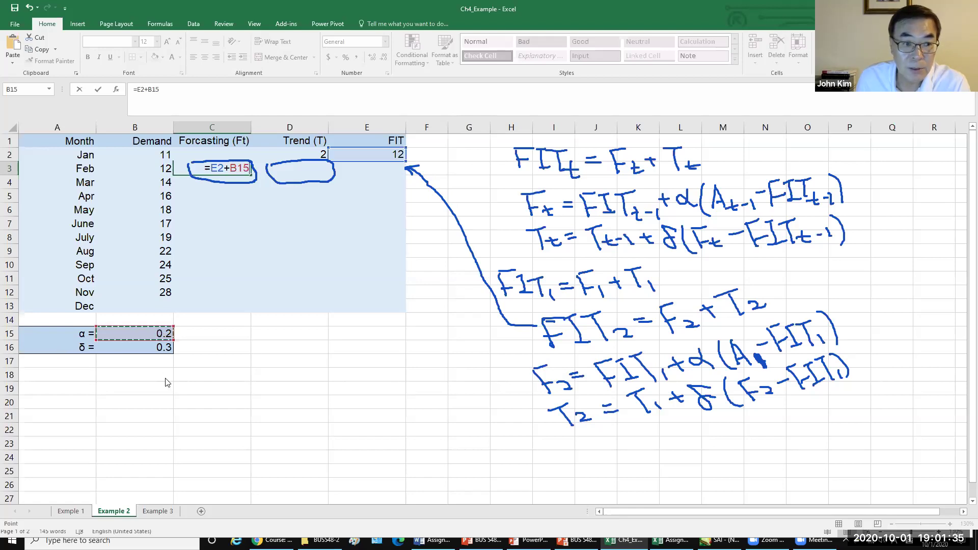
mouse_move(271, 541)
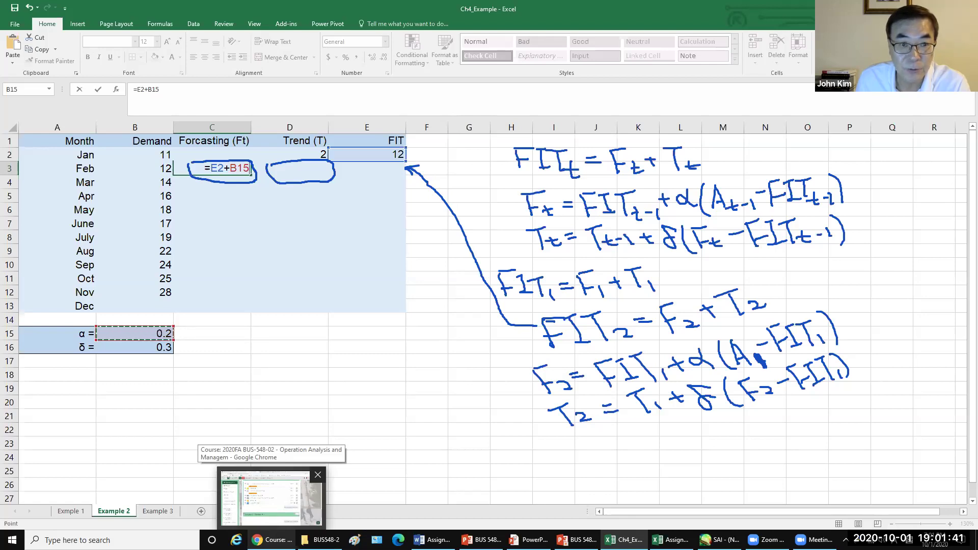
key("F4")
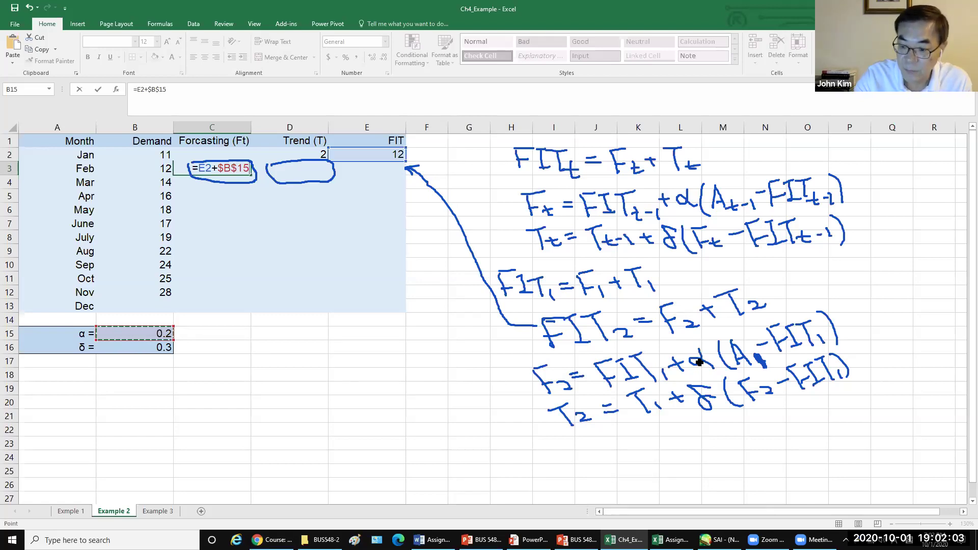
type("*")
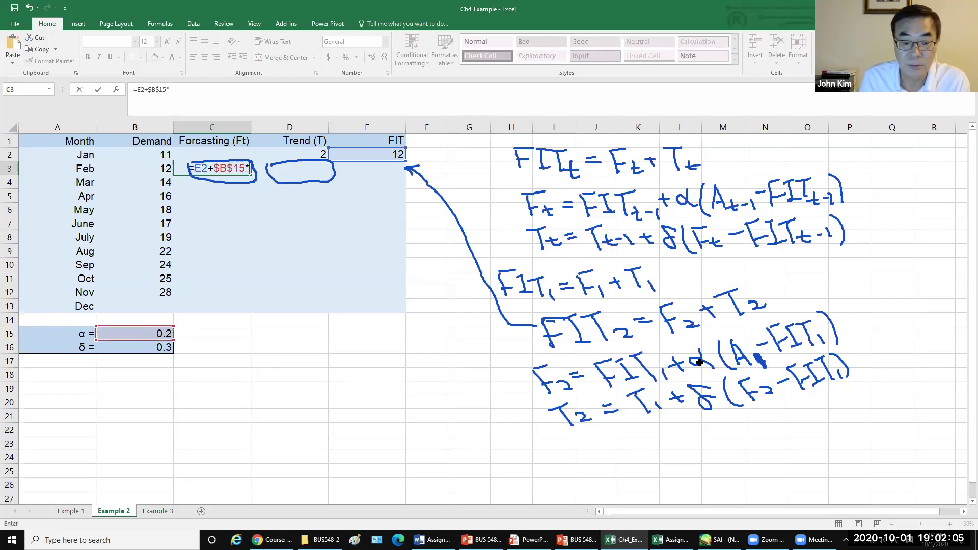
type("(")
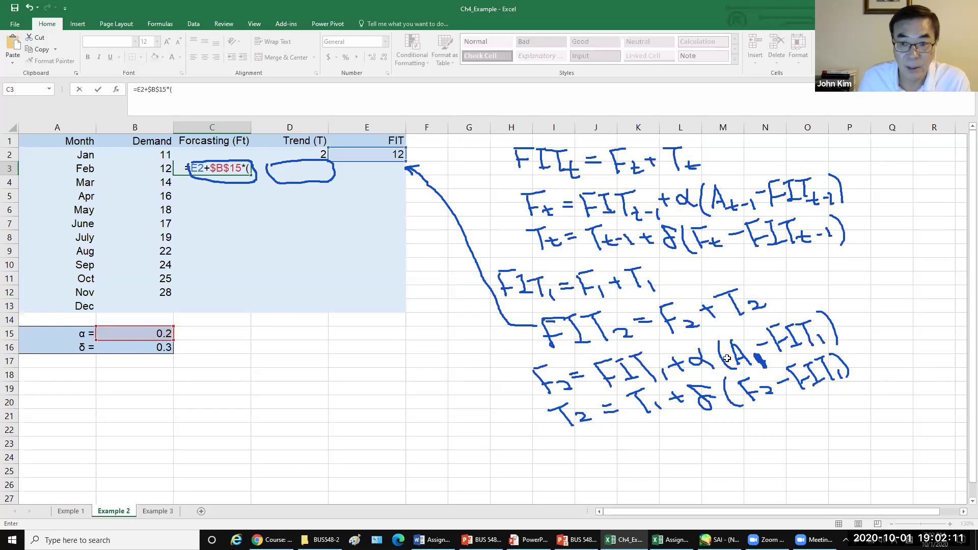
left_click(156, 155)
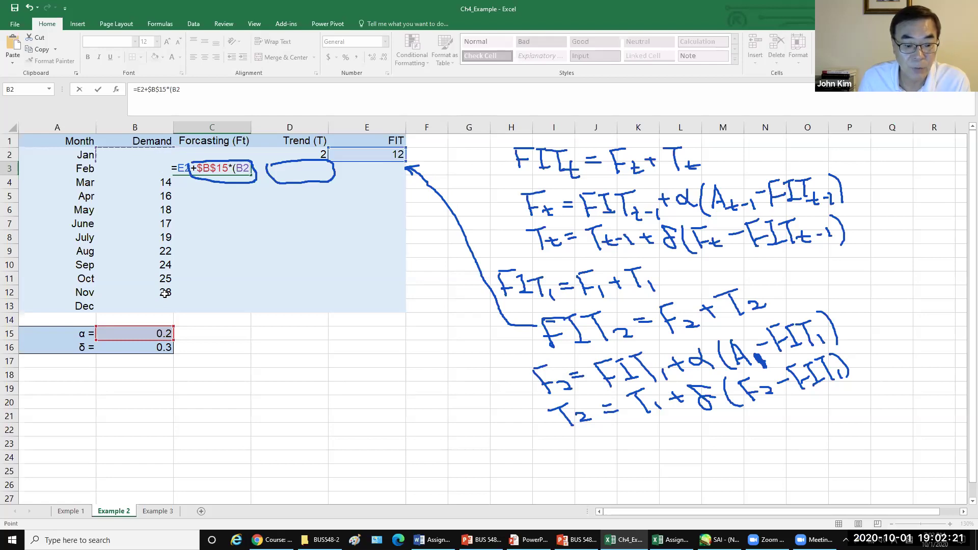
type("-")
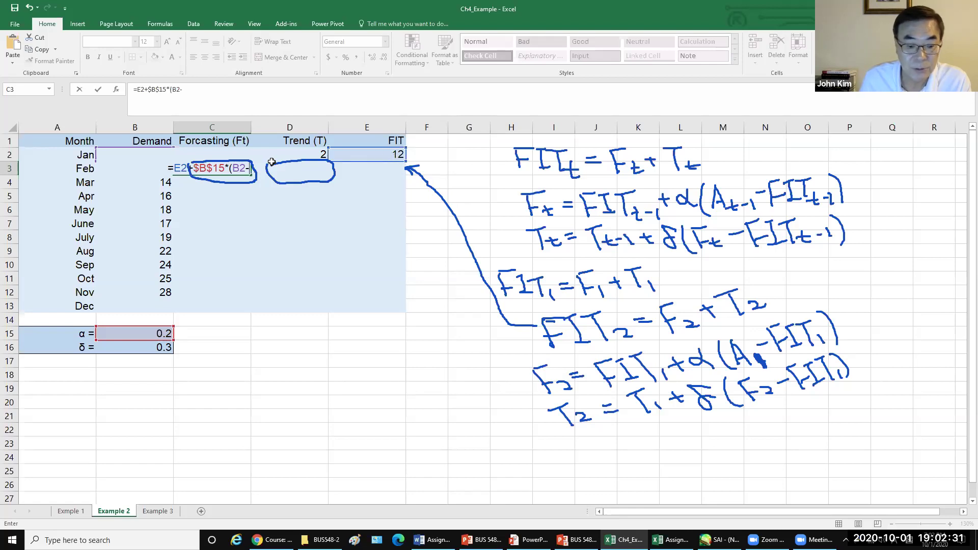
left_click(372, 155)
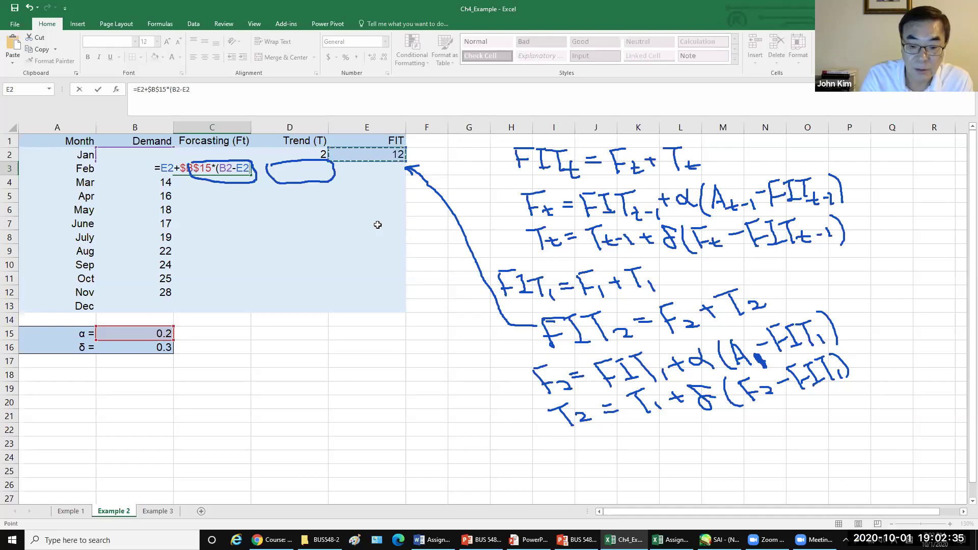
type(")")
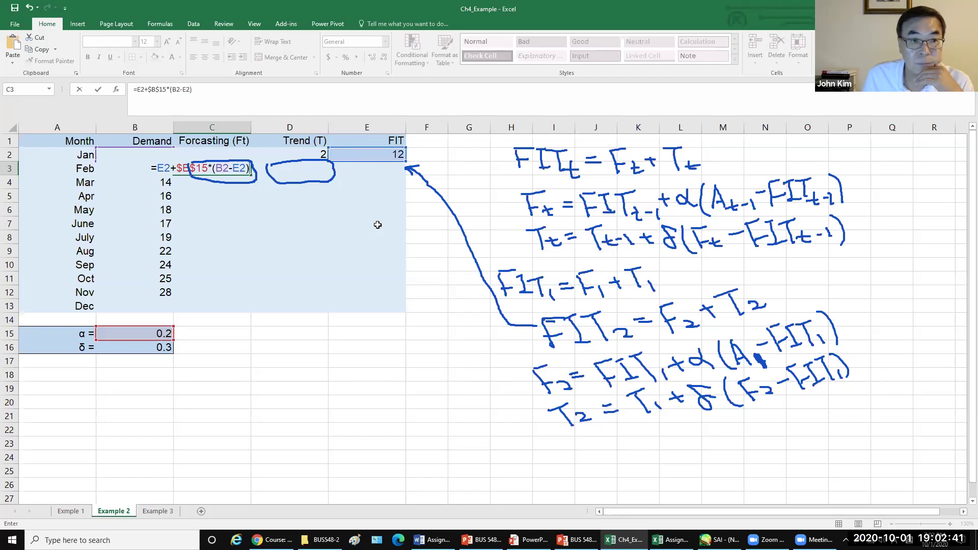
key("Return")
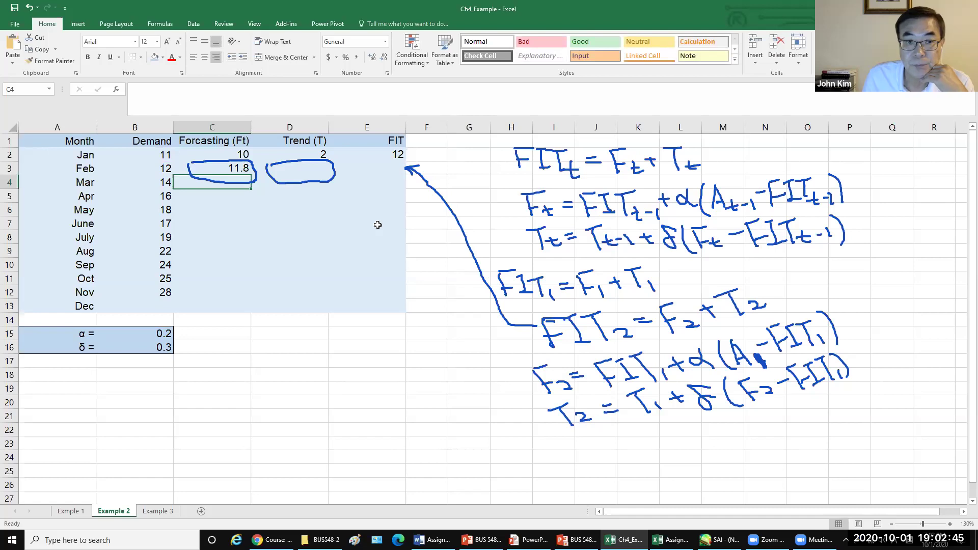
- Start February's trend formula in D3 with =D2+$B$16, making the reference to the δ value absolute
left_click(316, 166)
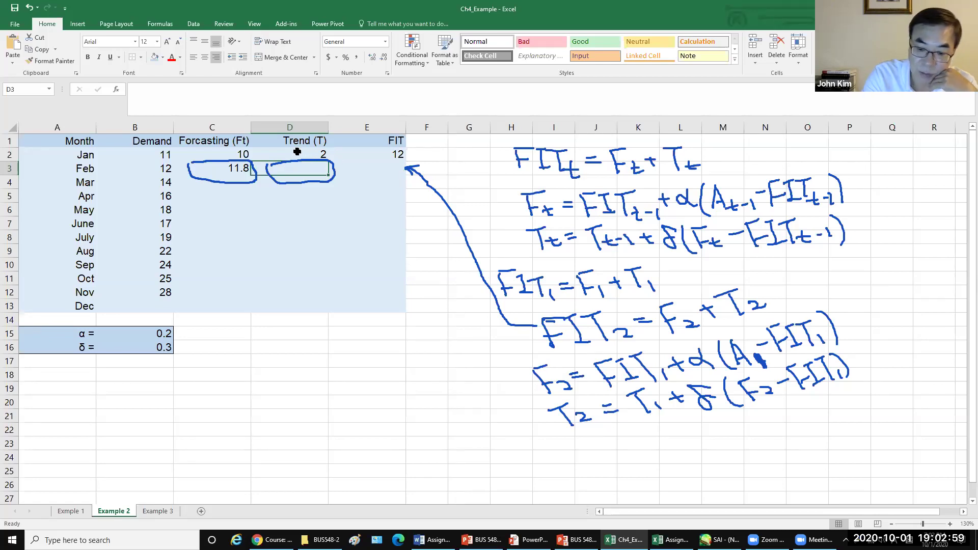
type("=")
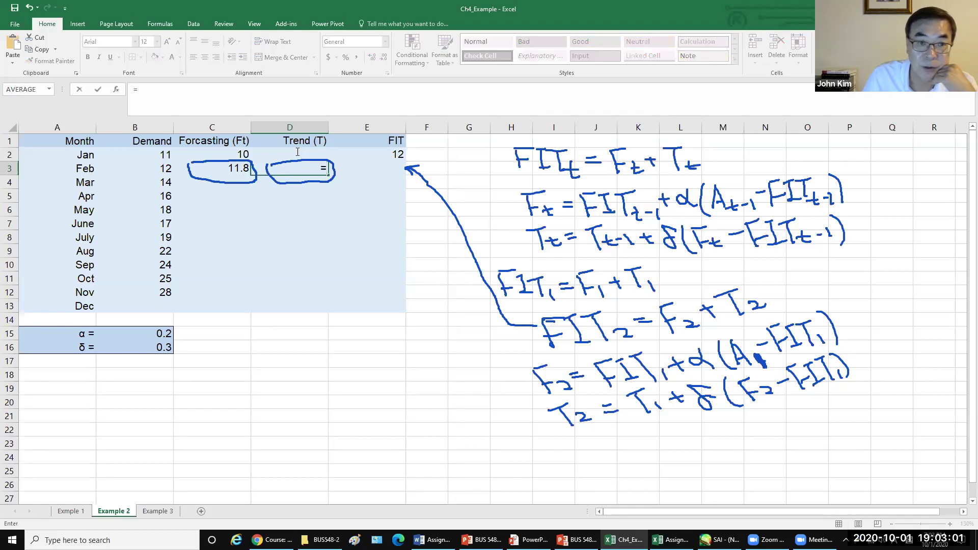
key("F2")
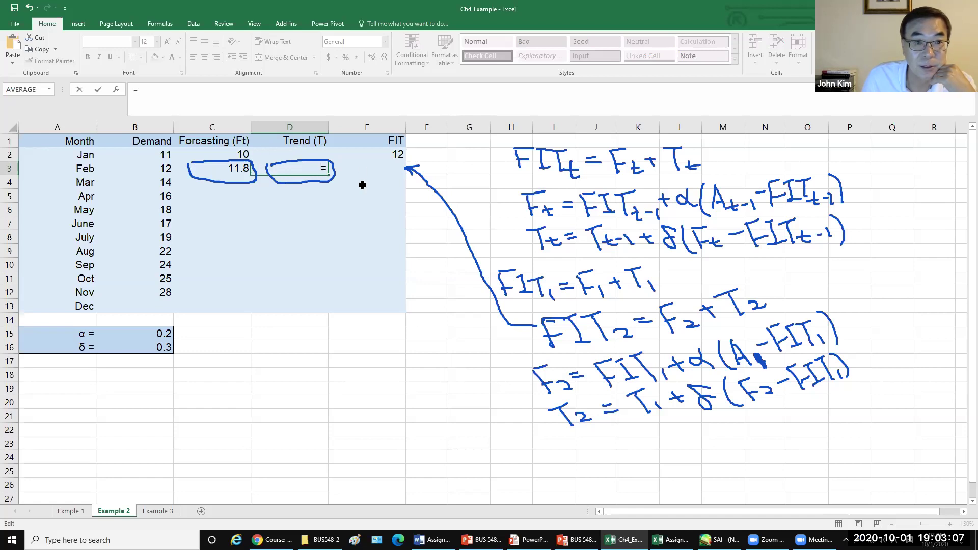
scroll(363, 185, "down", 1)
scroll(362, 185, "up", 1)
scroll(363, 185, "down", 1)
scroll(363, 185, "up", 1)
scroll(363, 185, "down", 1)
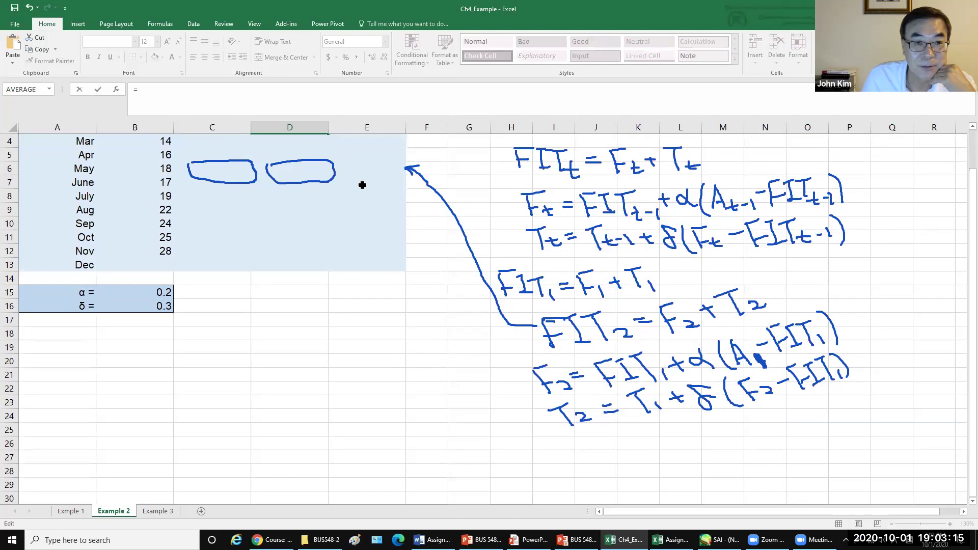
scroll(362, 185, "up", 1)
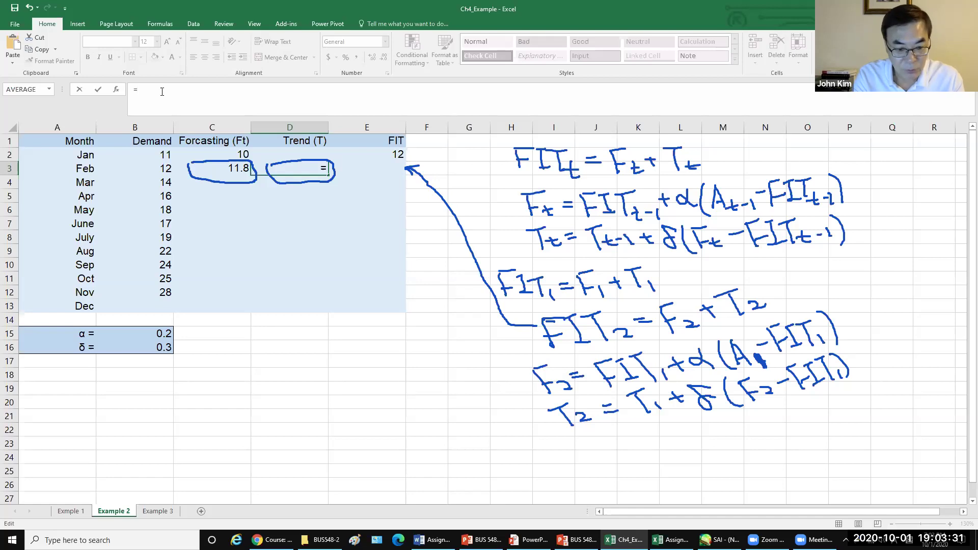
type("D2")
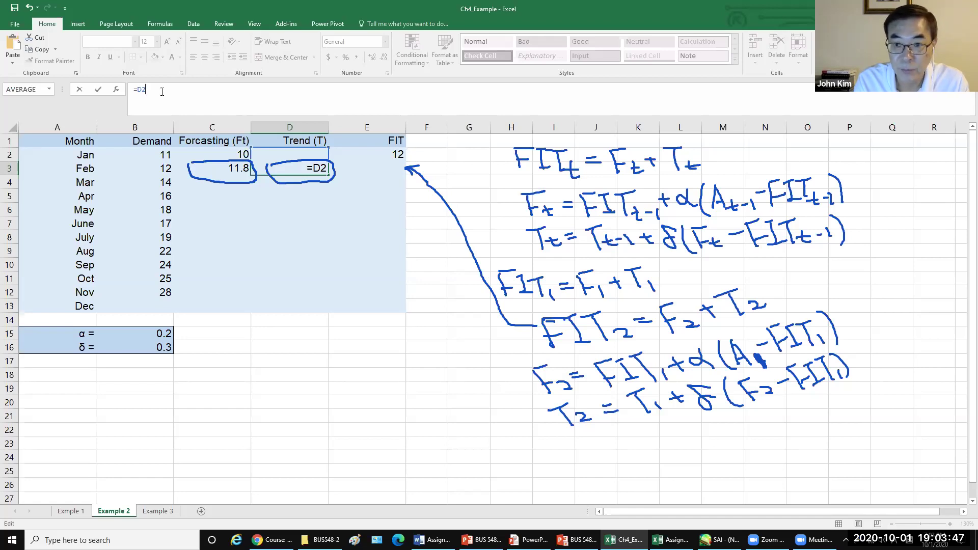
type("+")
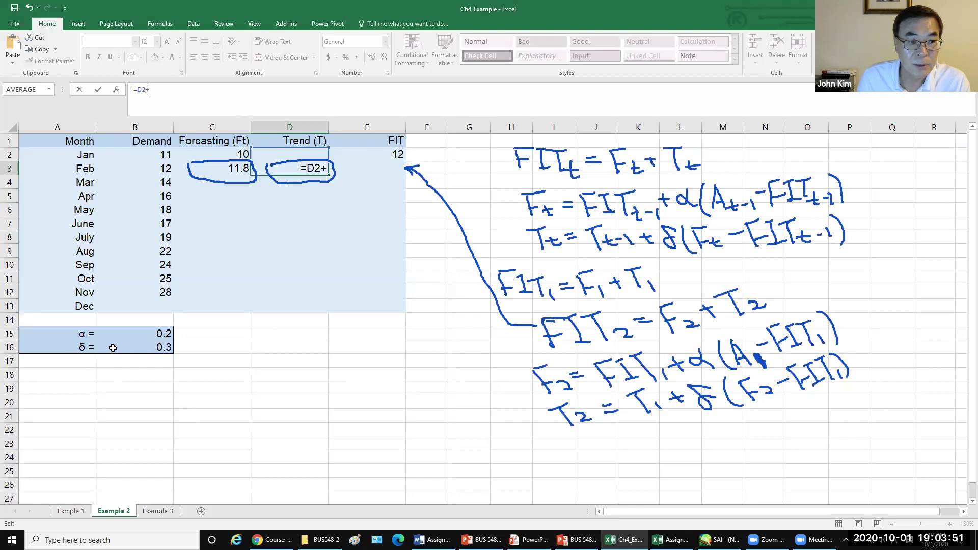
left_click(146, 347)
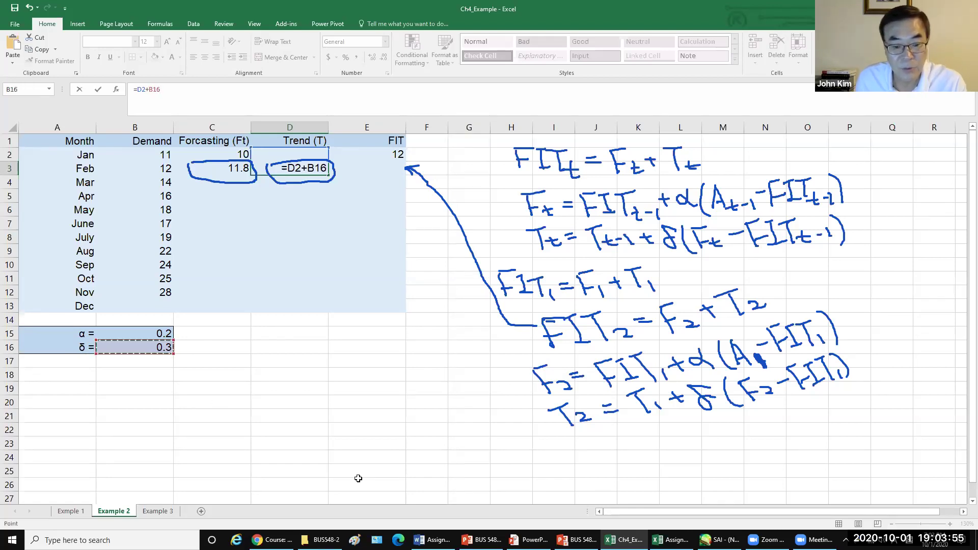
key("F4")
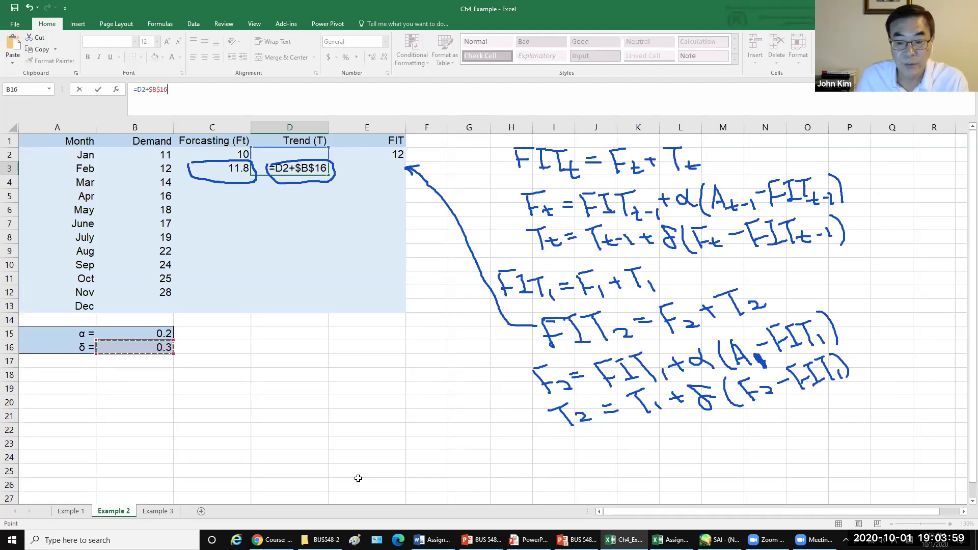
- Finish the trend formula in D3 by multiplying δ by February's forecast minus January's FIT, giving =D2+$B$16*(C3-E2)
type("*")
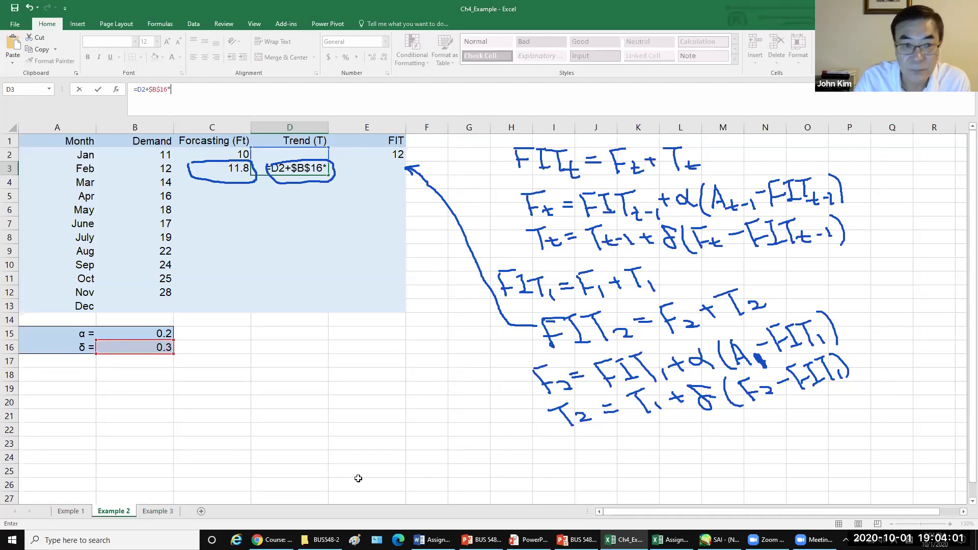
type("(")
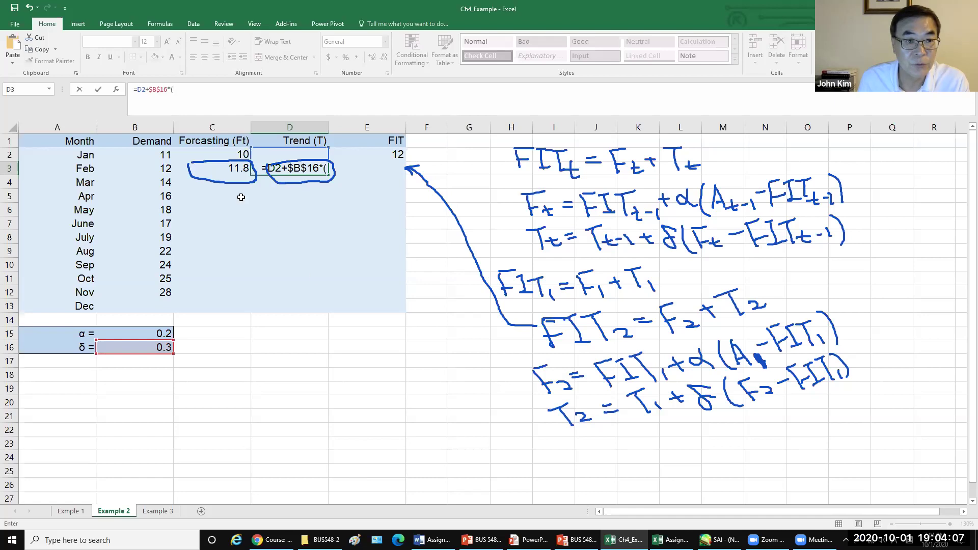
left_click(229, 168)
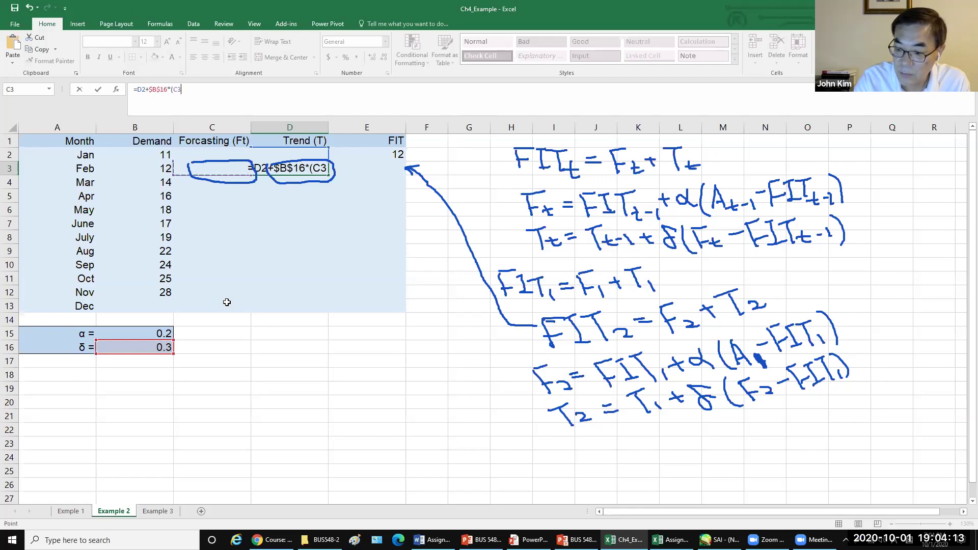
type("-")
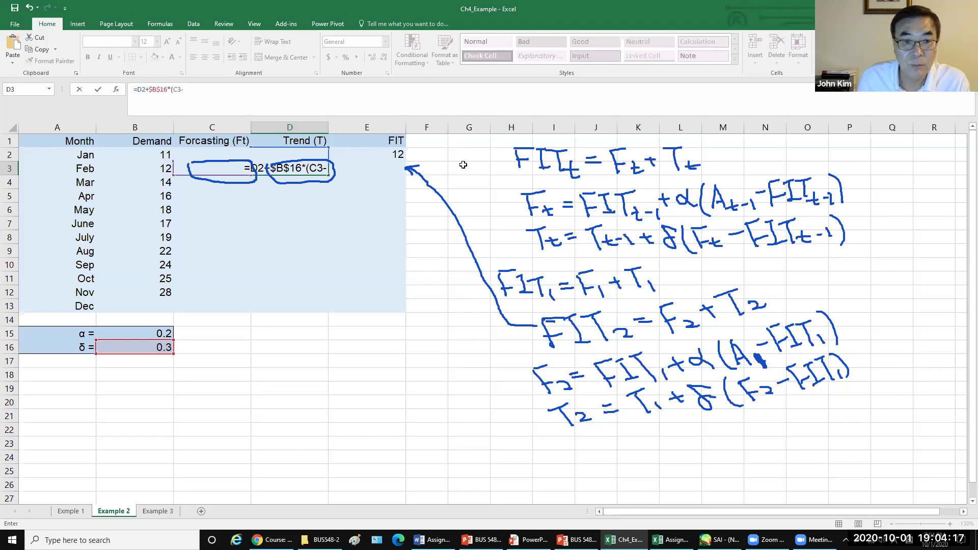
left_click(388, 155)
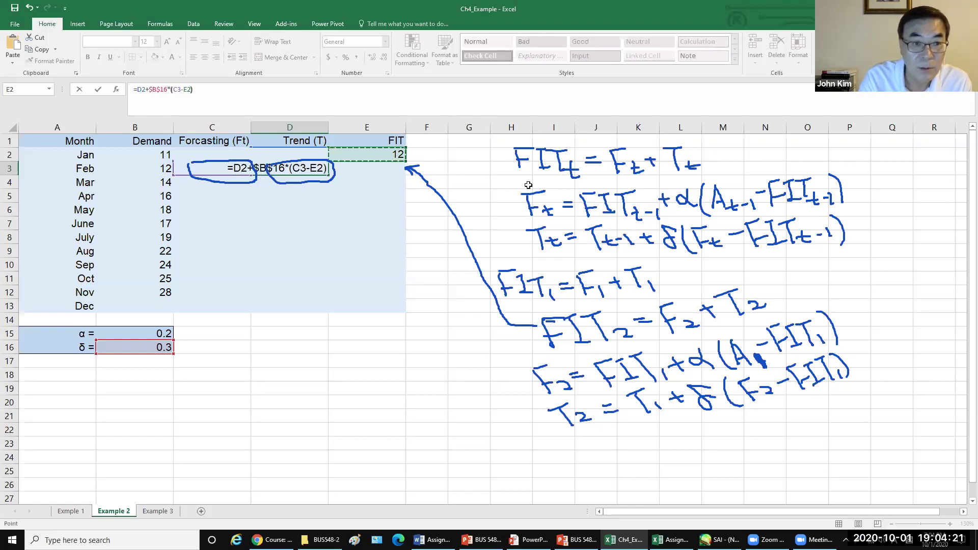
key("Return")
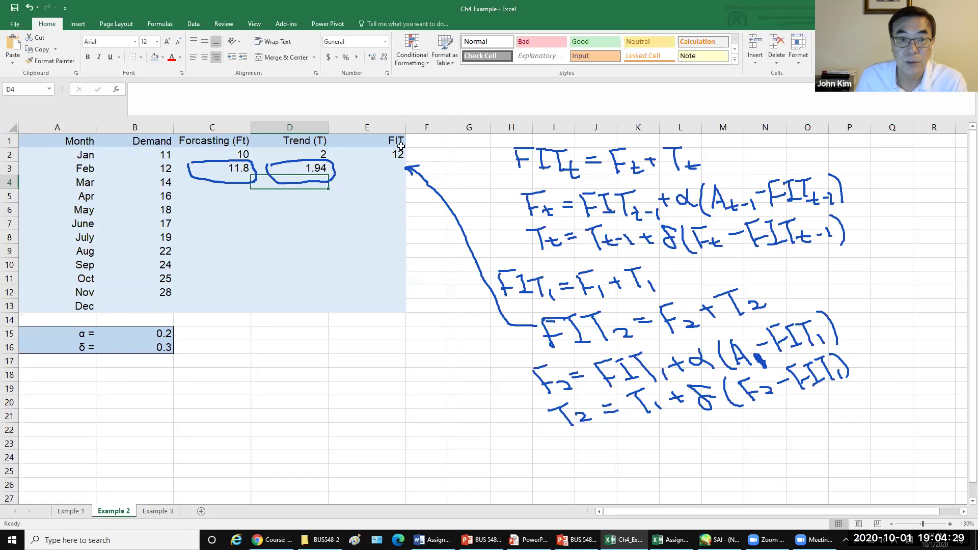
- Enter February's FIT formula in E3 as the sum of its forecast and trend, =C3+D3
left_click(382, 166)
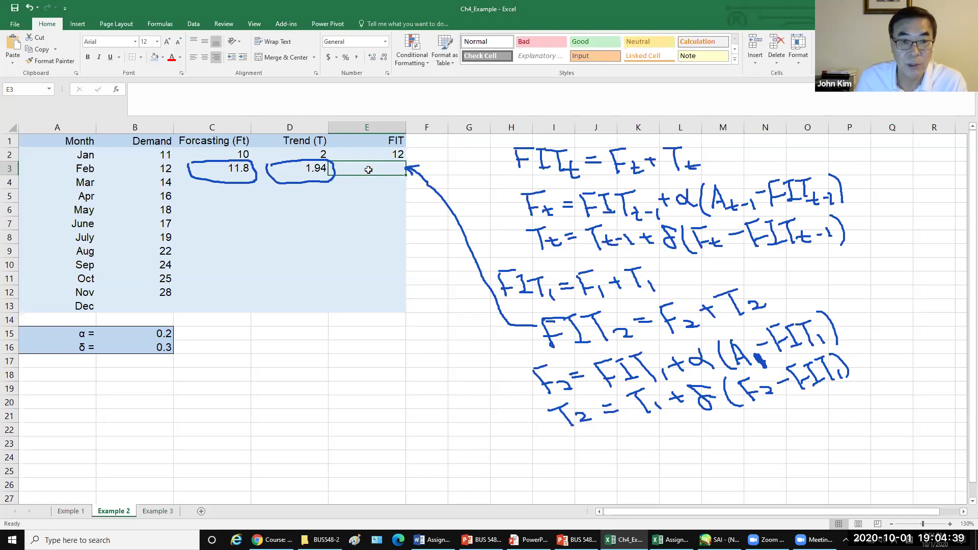
type("=")
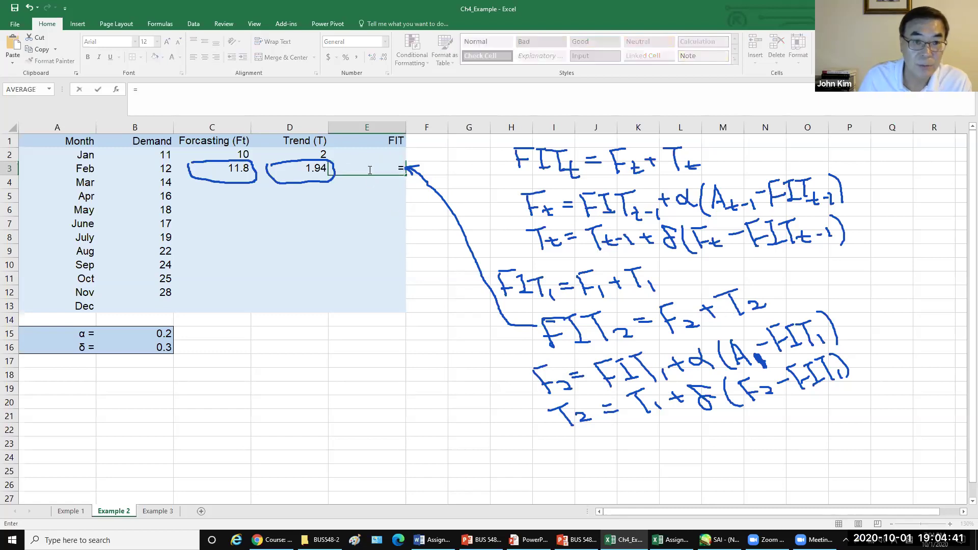
left_click(235, 173)
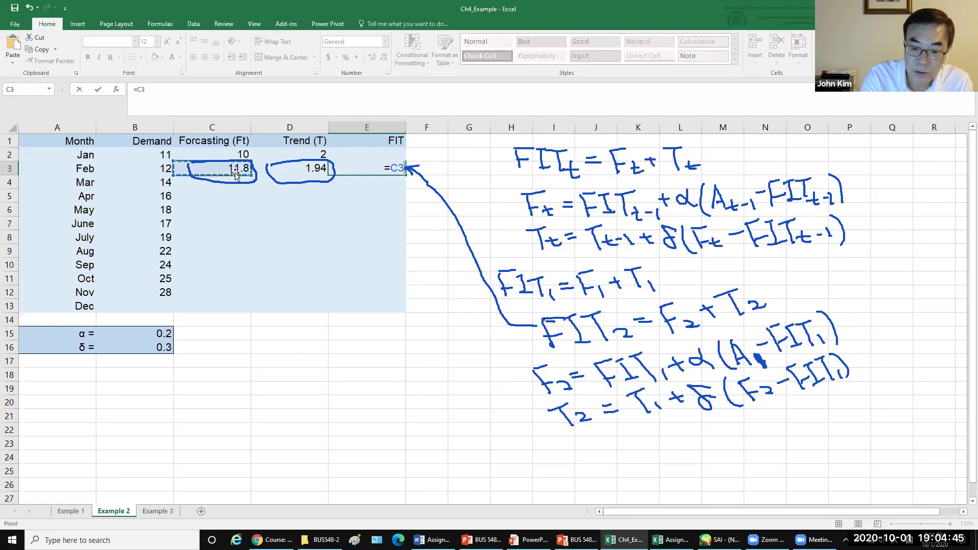
type("+")
left_click(295, 172)
key("Return")
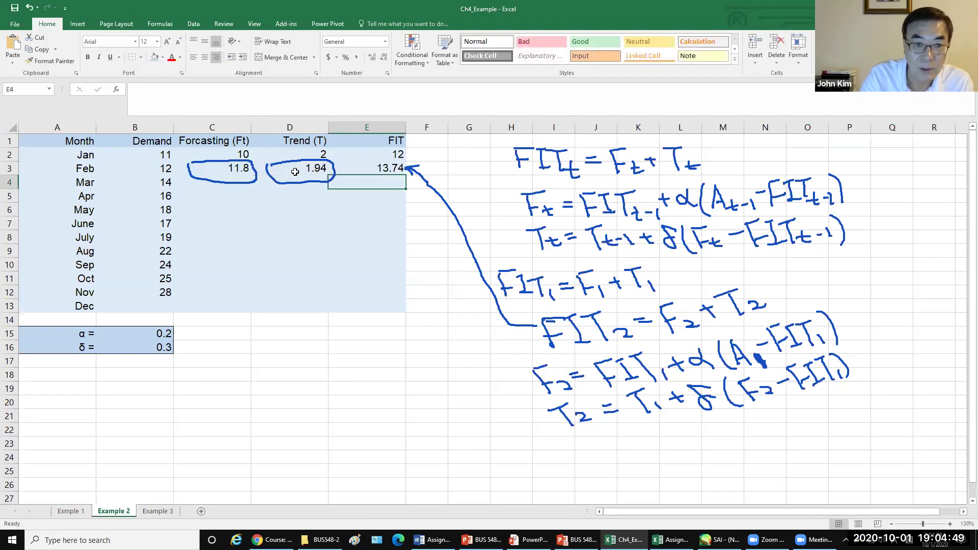
left_click(421, 418)
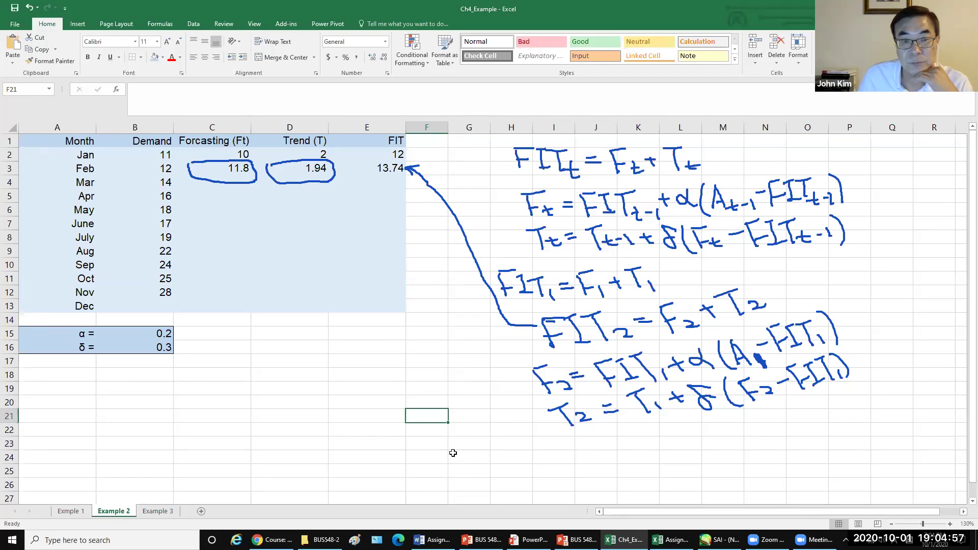
- Fill February's forecast, trend and FIT formulas from C3, D3 and E3 down through December in row 13
left_click(237, 166)
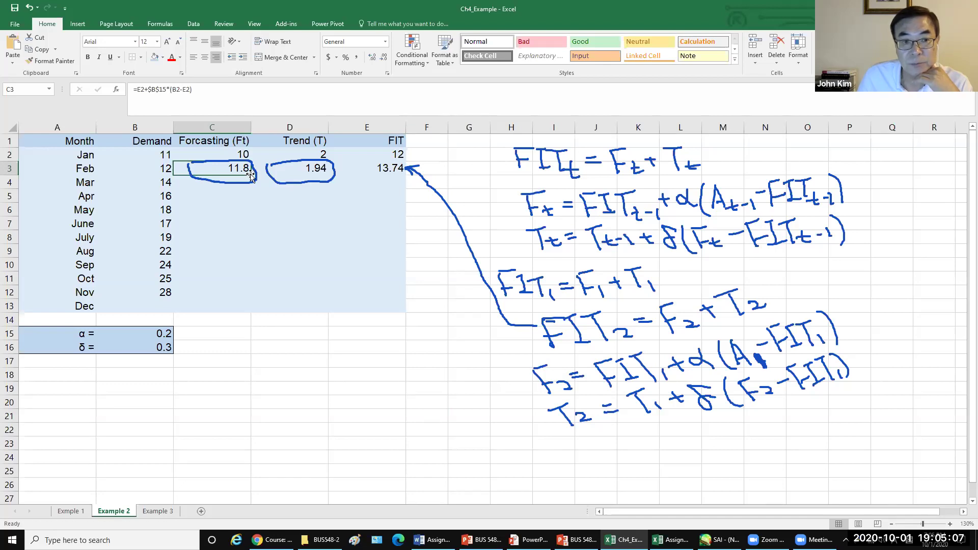
double_click(252, 174)
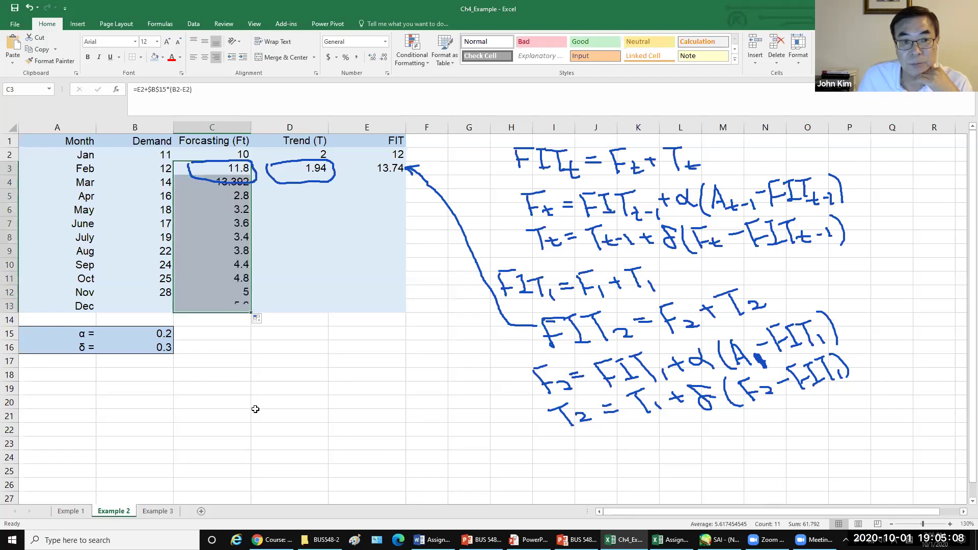
left_click(319, 170)
double_click(329, 175)
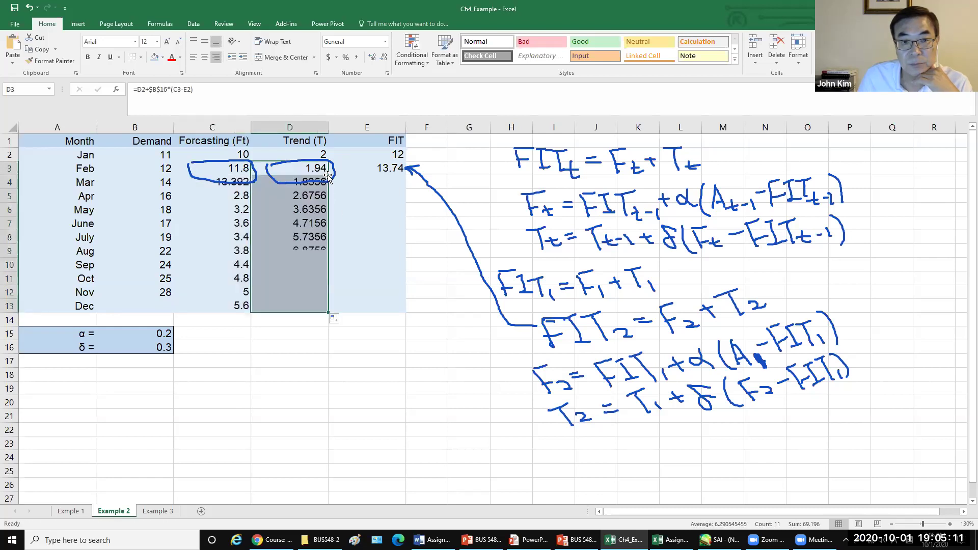
left_click(380, 170)
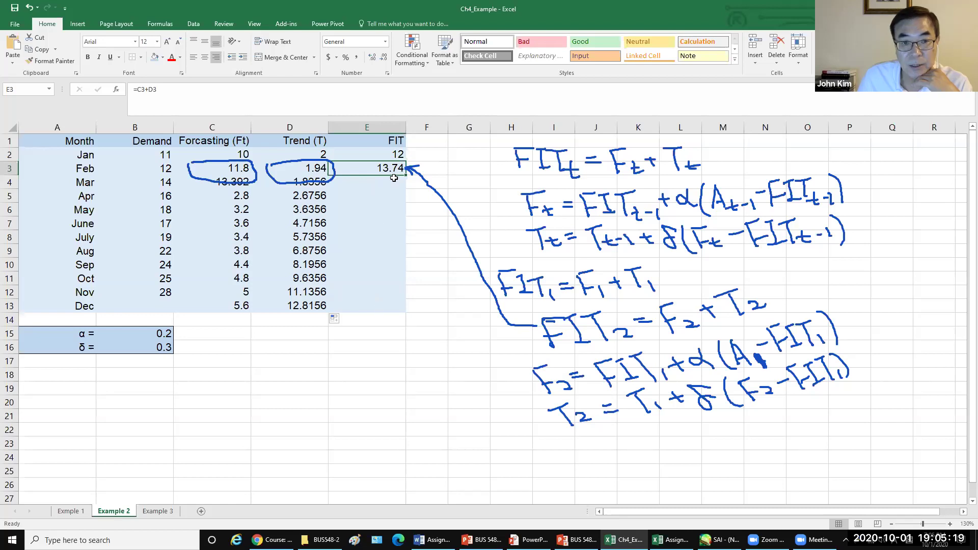
double_click(405, 175)
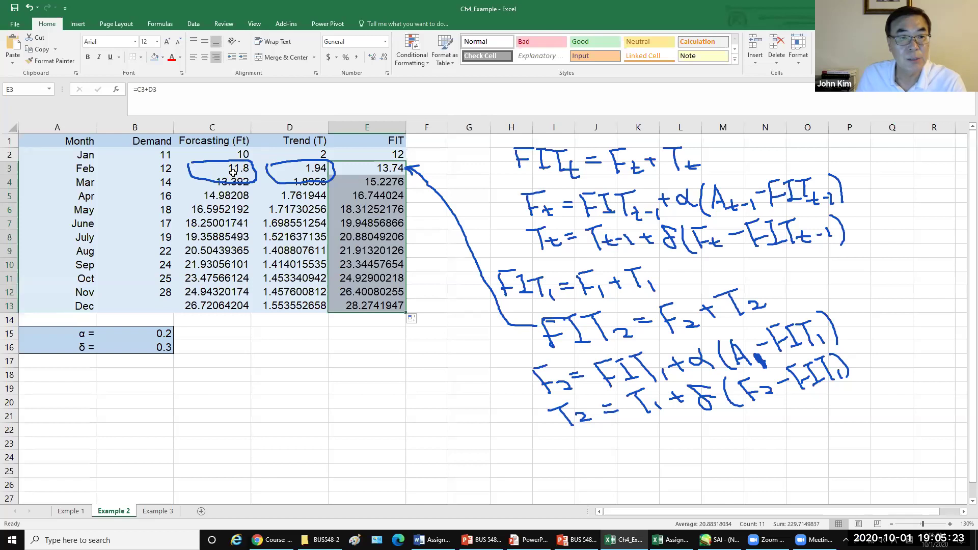
- Format the forecast, trend and FIT values in C2:E13 to show two decimal places
left_click_drag(224, 156, 364, 301)
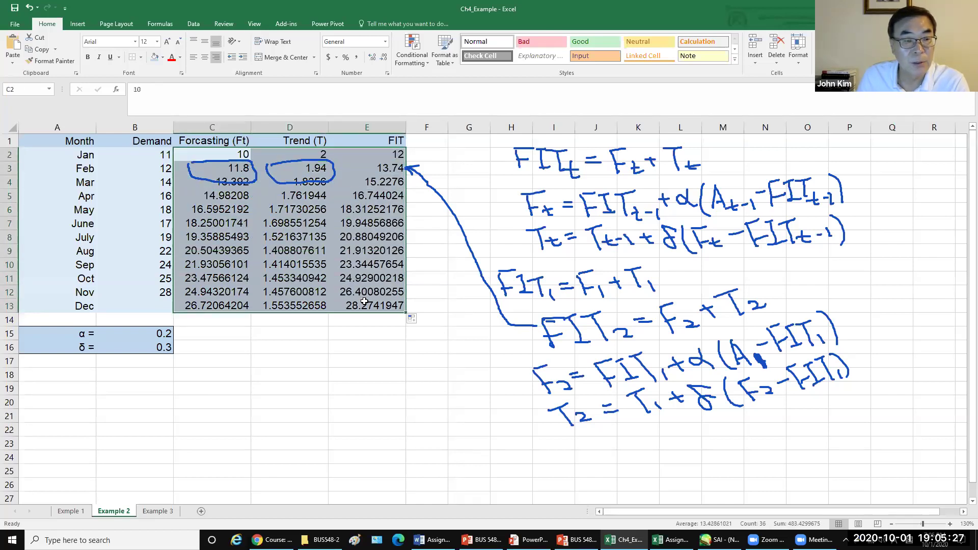
left_click(384, 59)
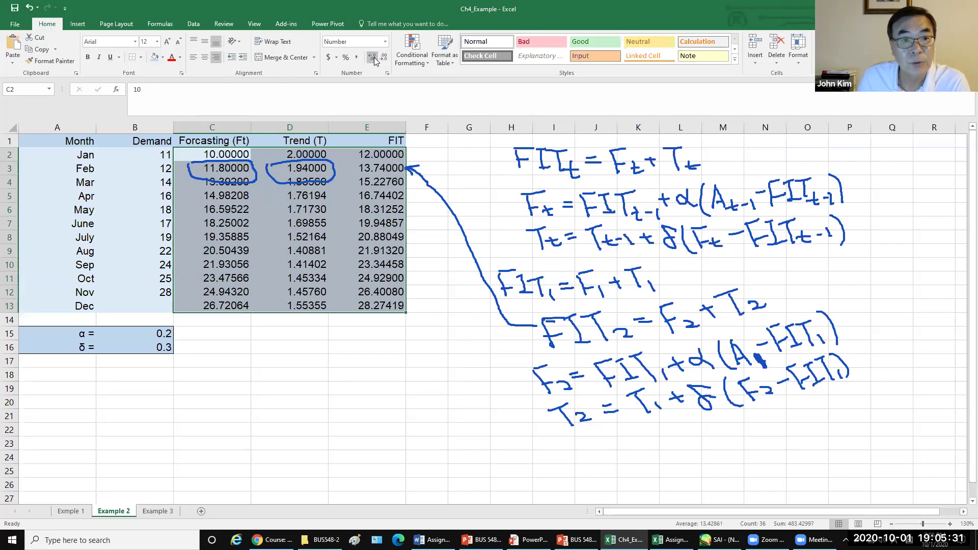
left_click(385, 59)
left_click(385, 60)
left_click(385, 59)
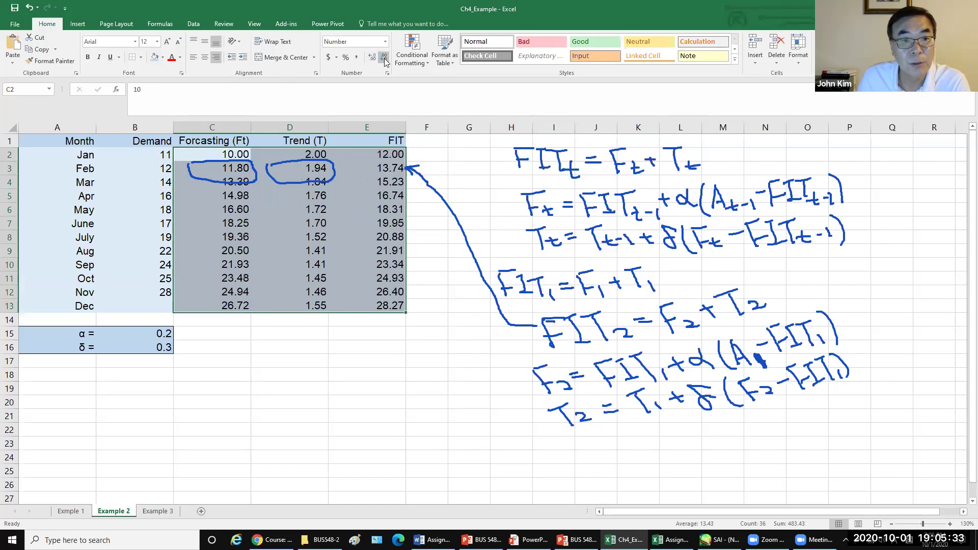
left_click(441, 432)
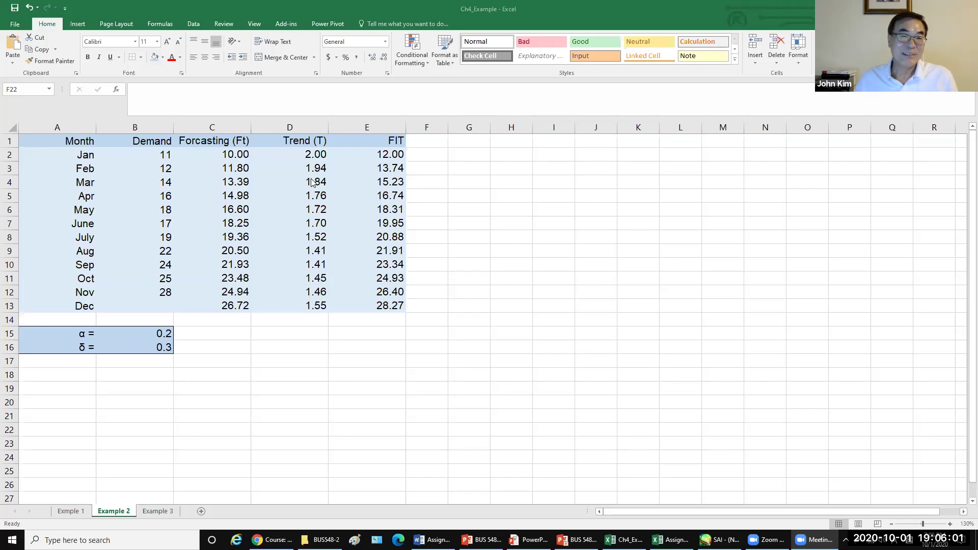
- Clear the February to December forecast, trend and FIT cells, C3:E13, keeping January's row
key("alt+Tab")
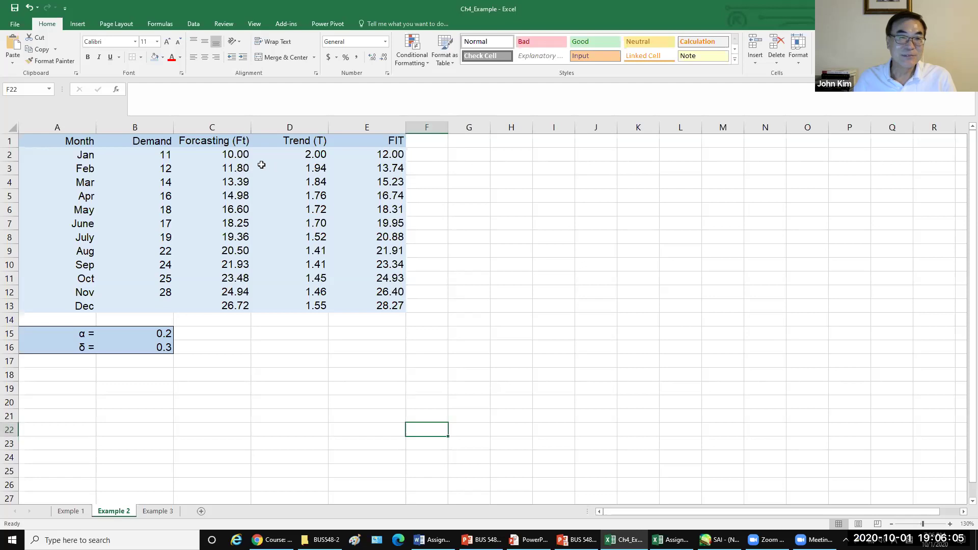
left_click(234, 169)
left_click_drag(234, 169, 366, 305)
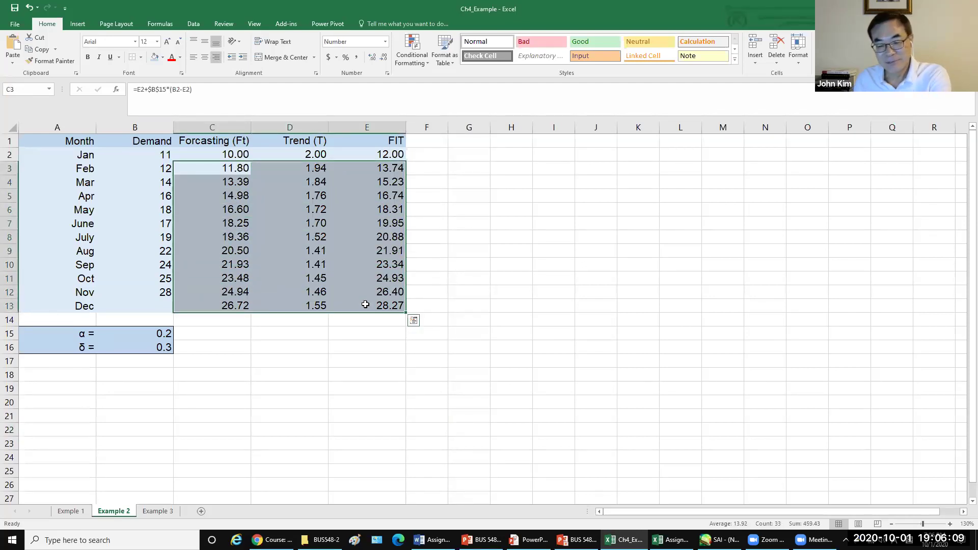
key("Delete")
left_click(512, 163)
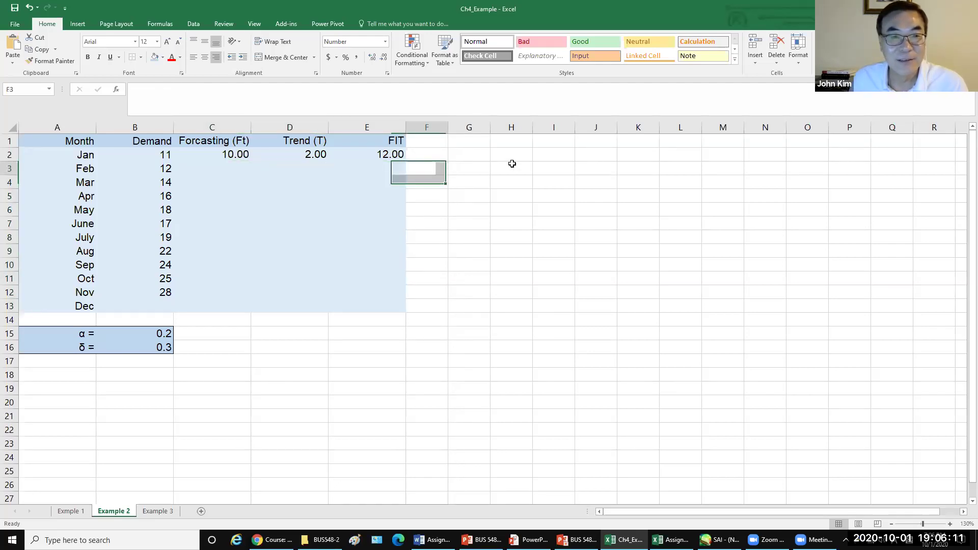
- Check January's FIT formula in E2 and start February's forecast formula in C3 as =E2+$B$15, with an absolute α reference
left_click(237, 167)
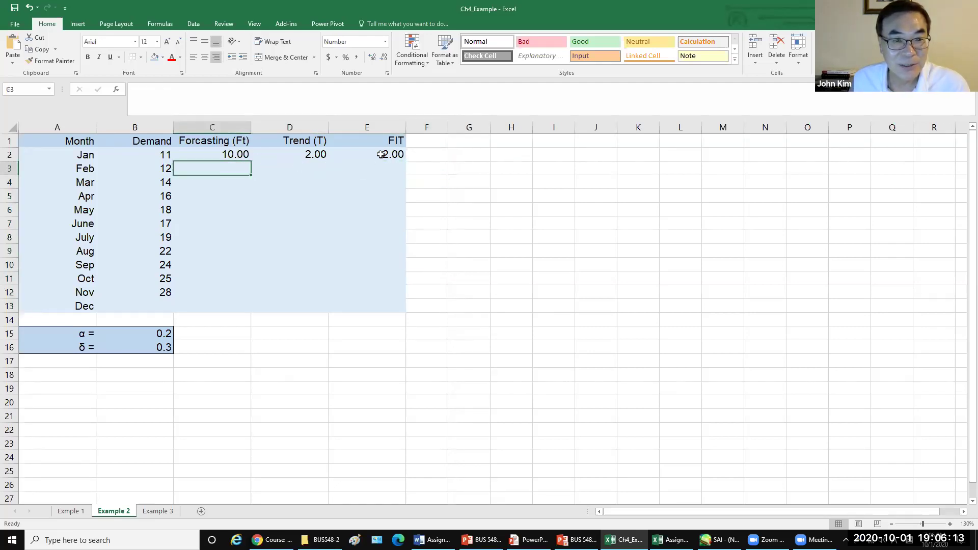
key("Up")
key("Right")
key("Right")
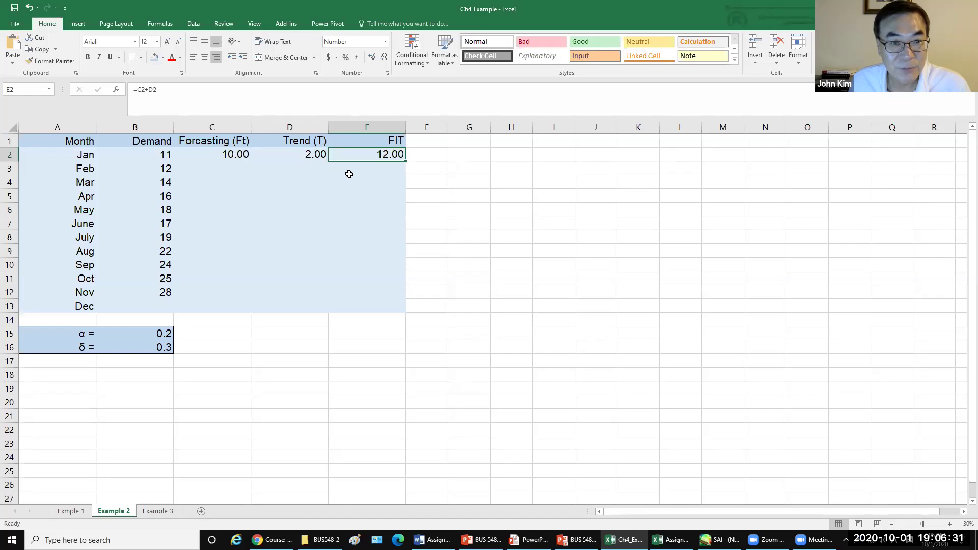
left_click(233, 167)
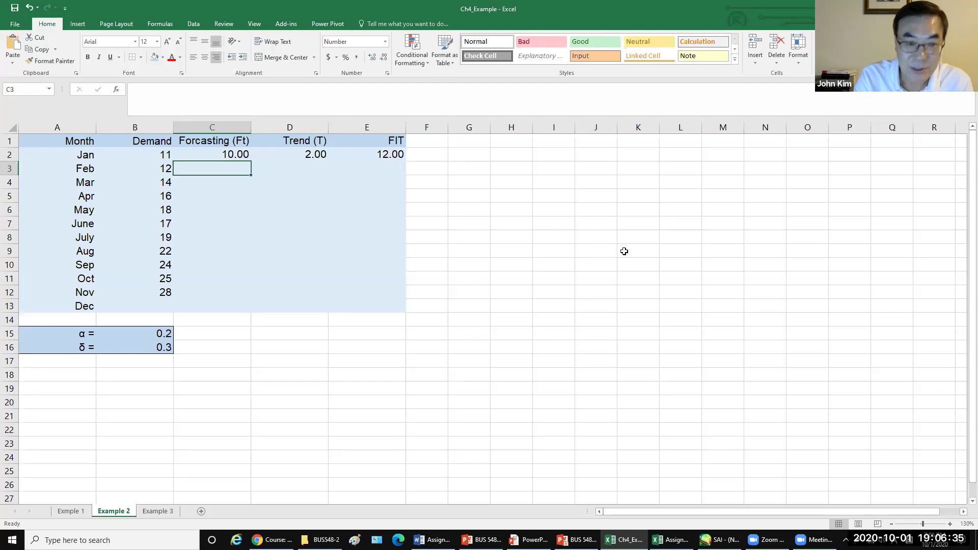
type("=")
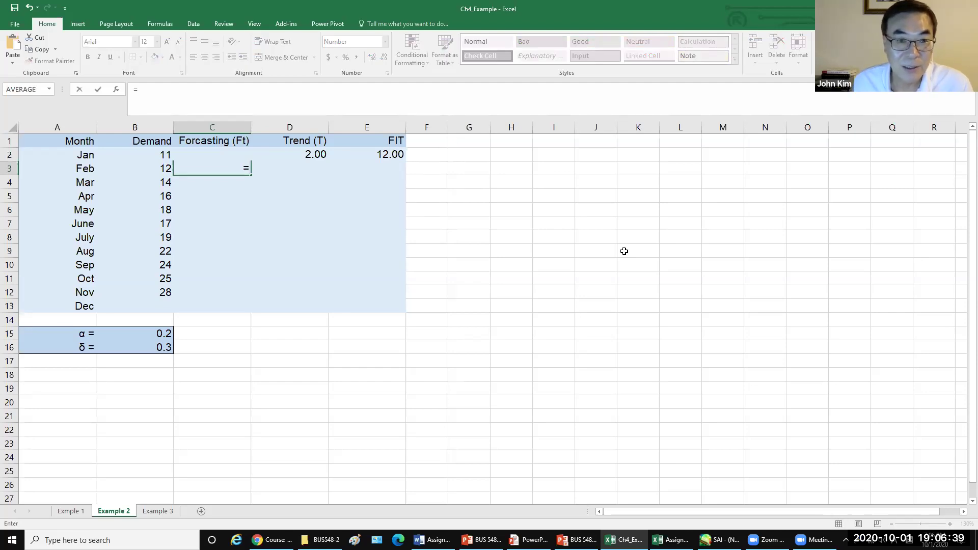
left_click(399, 156)
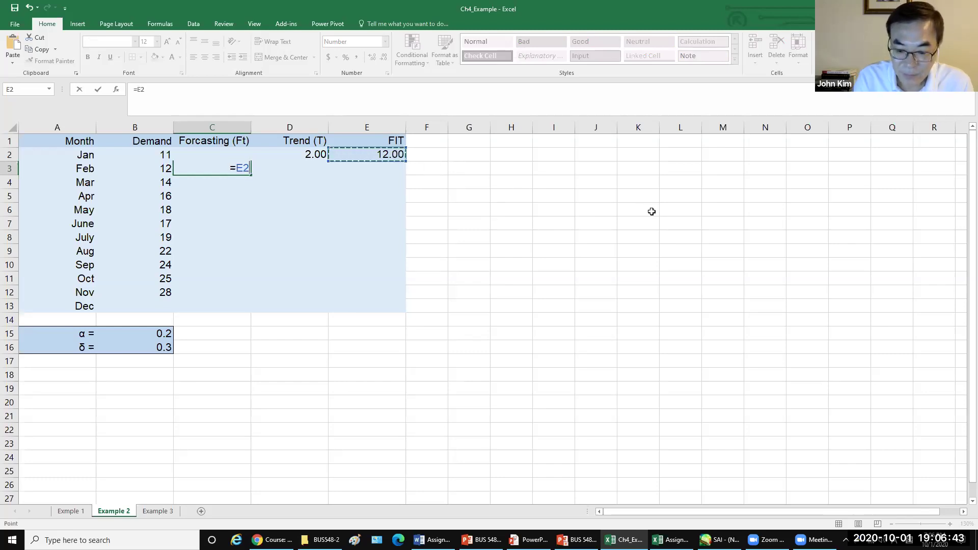
type("+")
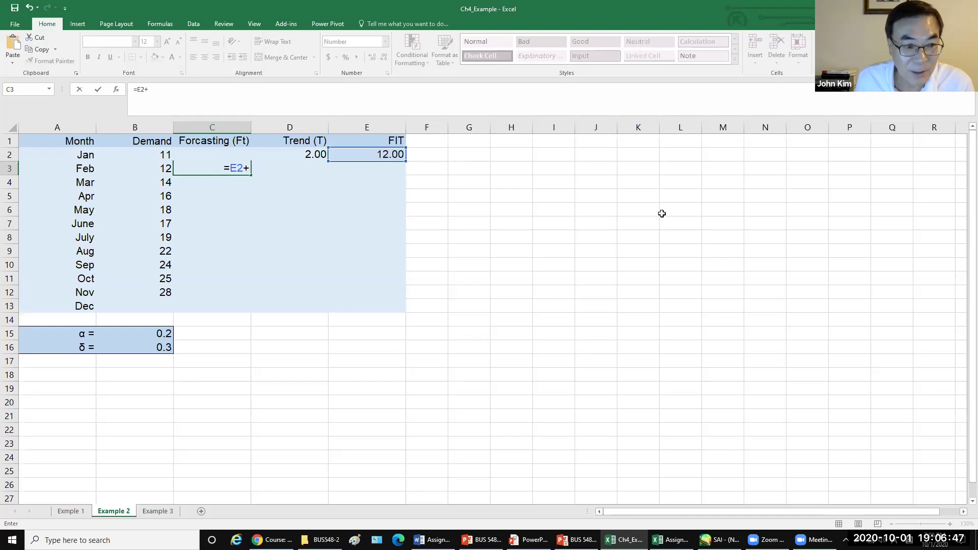
left_click(155, 335)
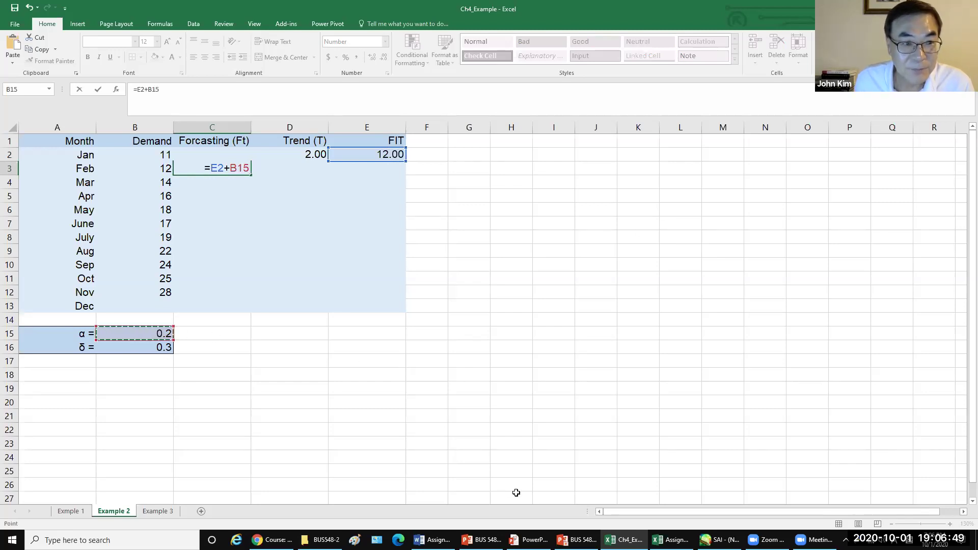
key("F4")
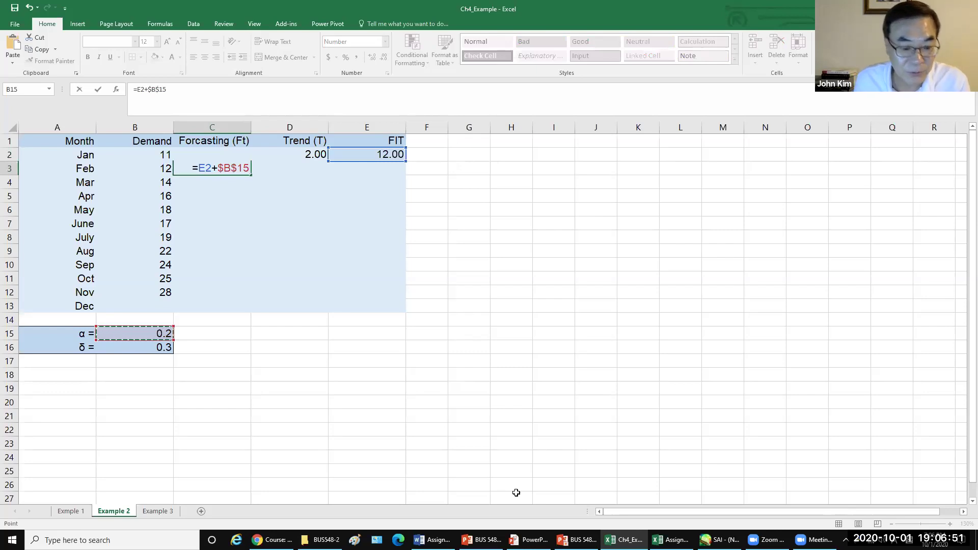
- Finish the forecast formula in C3 by multiplying α by January's demand minus January's FIT, giving =E2+$B$15*(B2-E2)
type("*(")
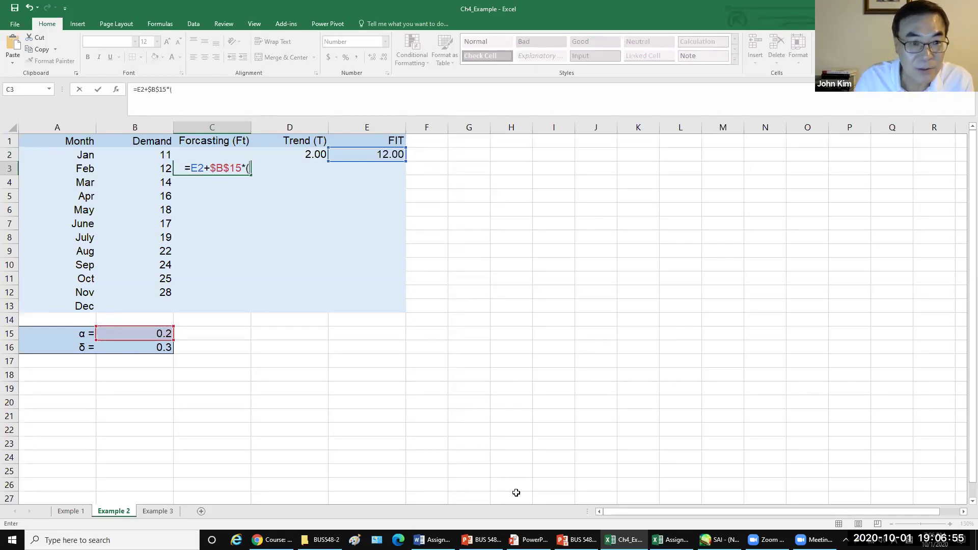
left_click(159, 158)
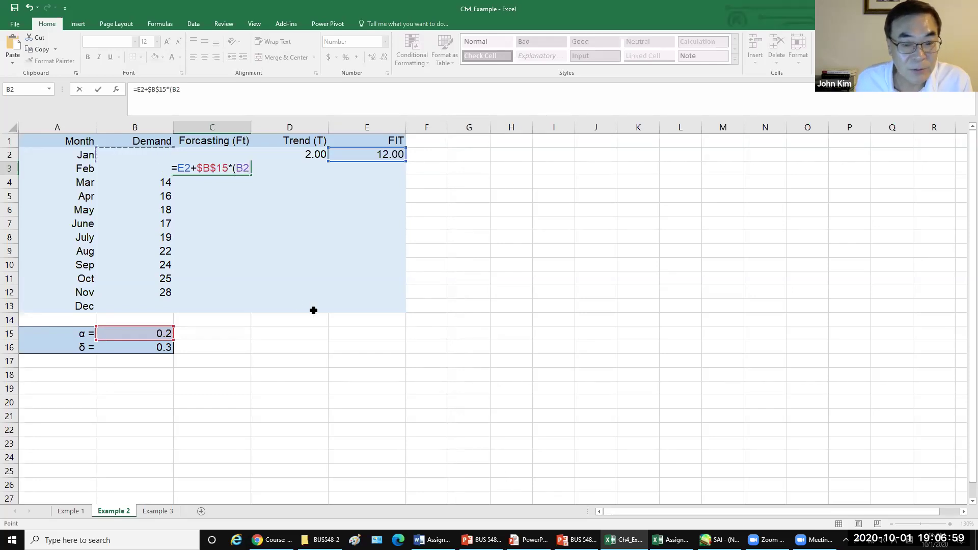
type("-")
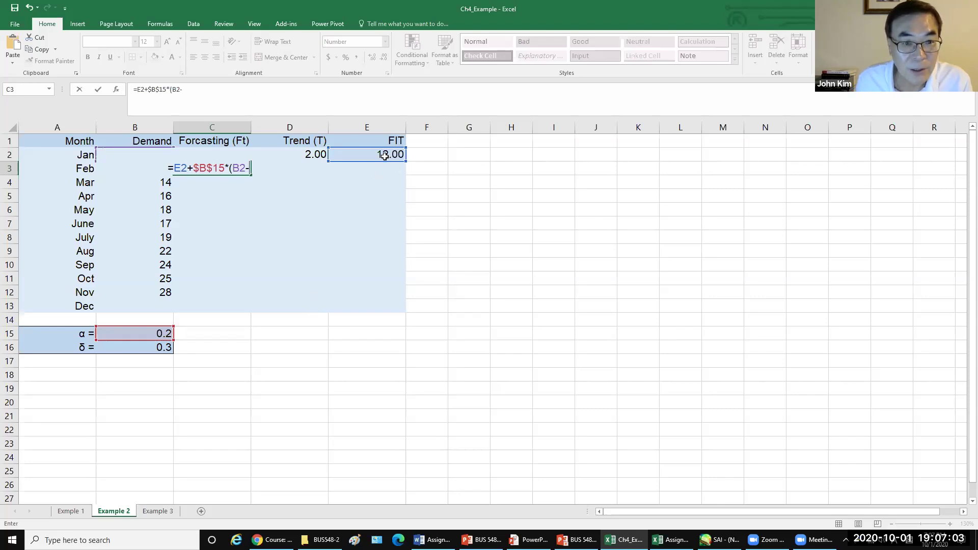
left_click(387, 155)
type(")")
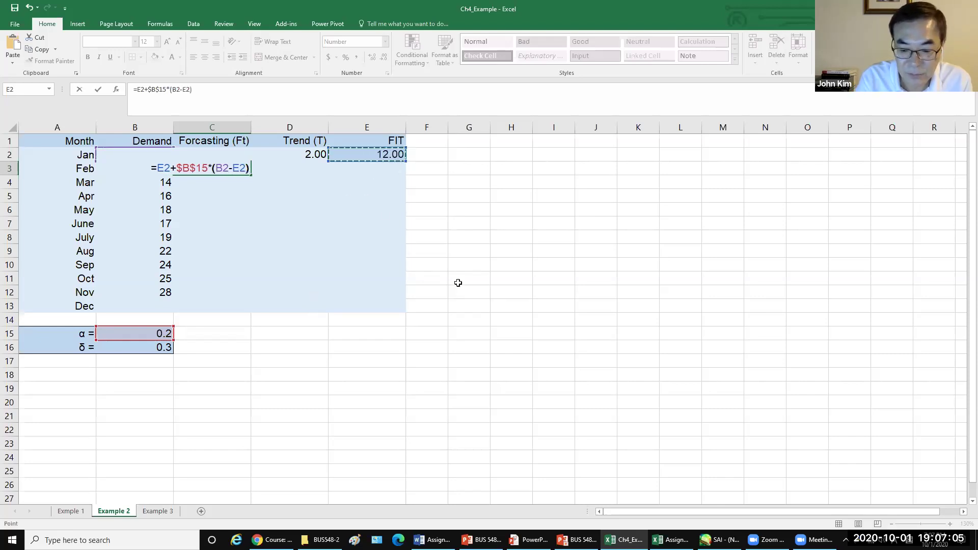
key("Return")
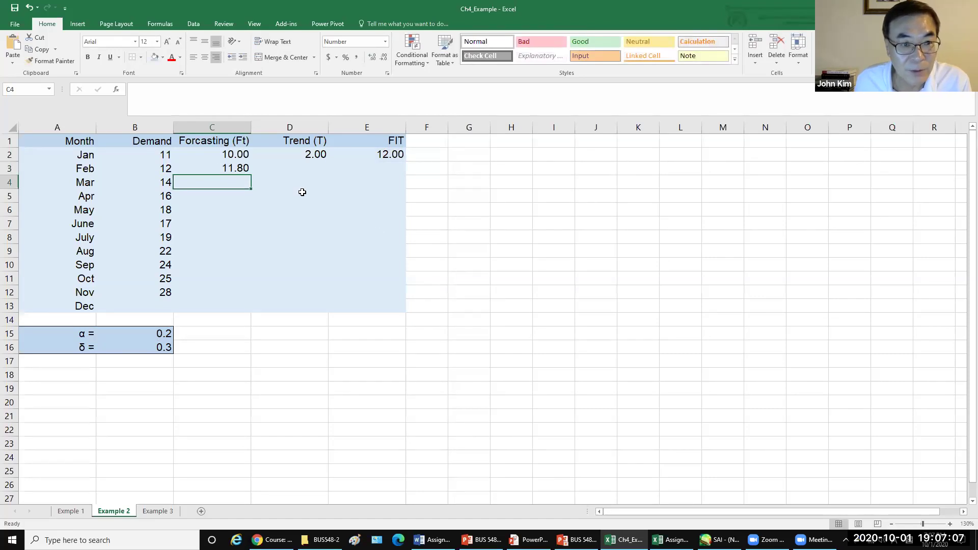
- Start February's trend formula in D3 as =D2+$B$16*, using an absolute reference to δ
left_click(296, 170)
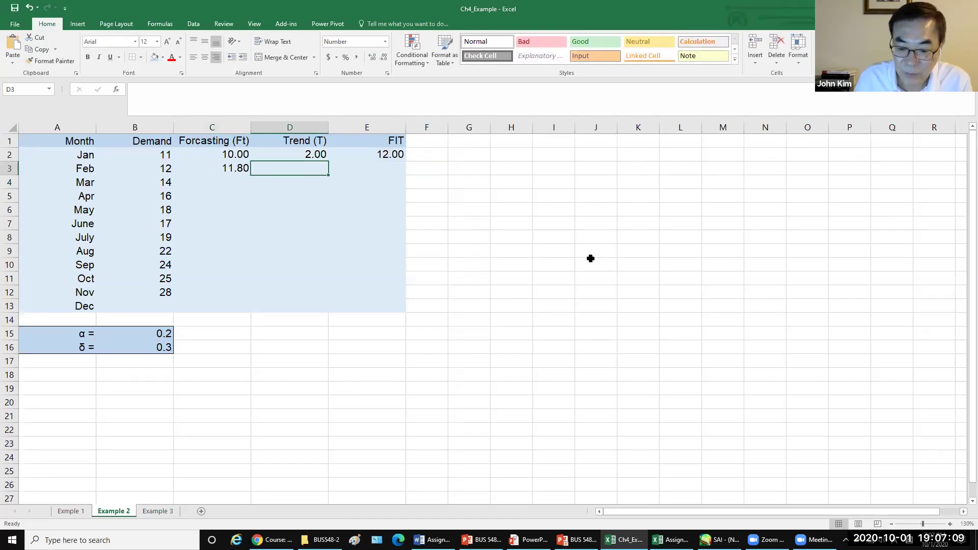
type("=")
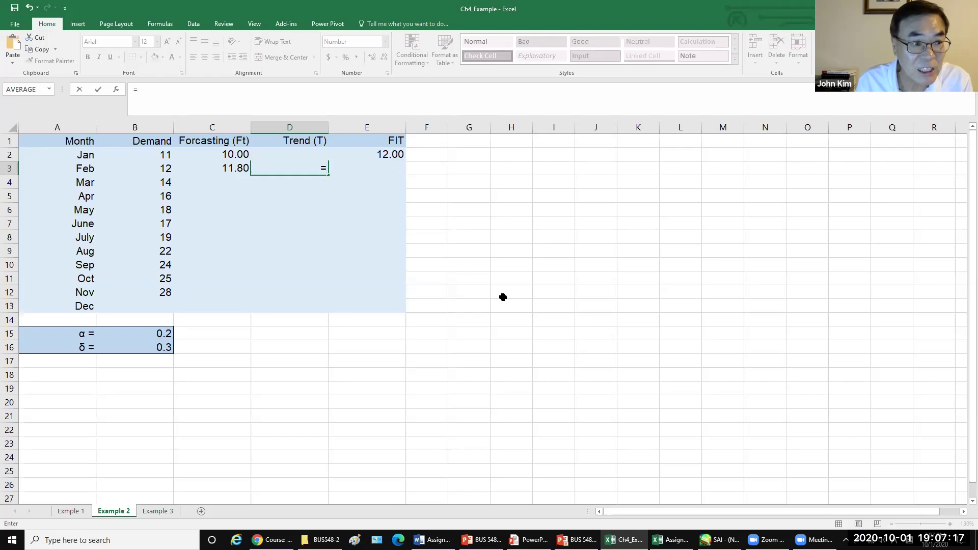
type("D2")
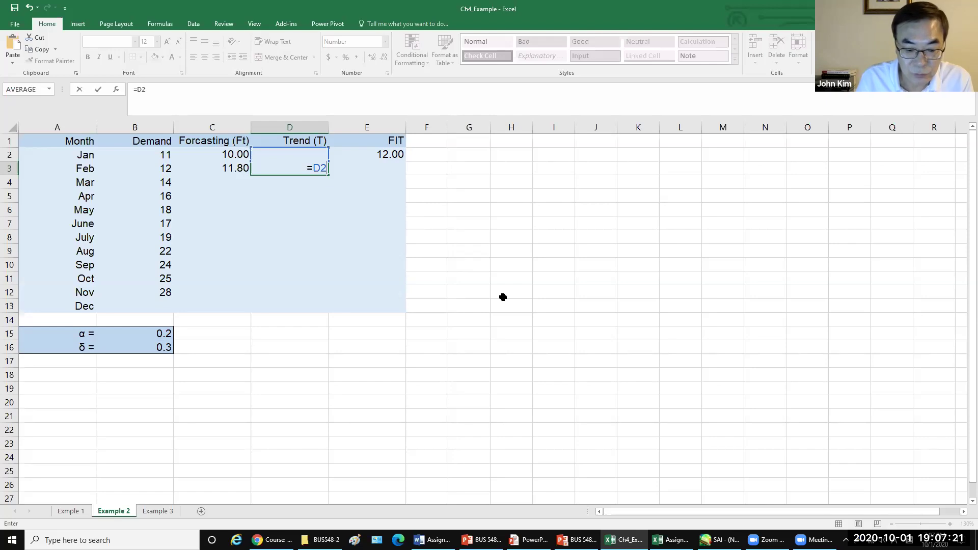
type("+")
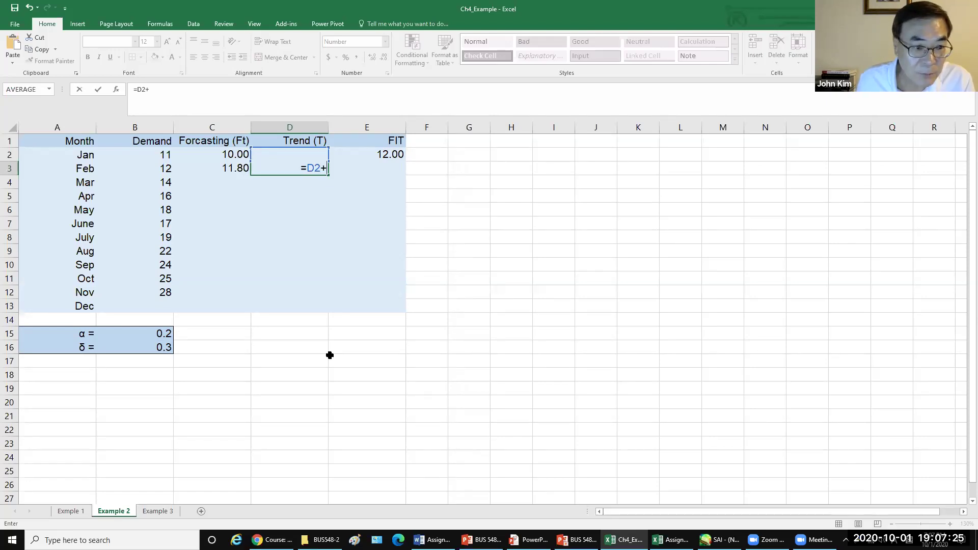
left_click(160, 351)
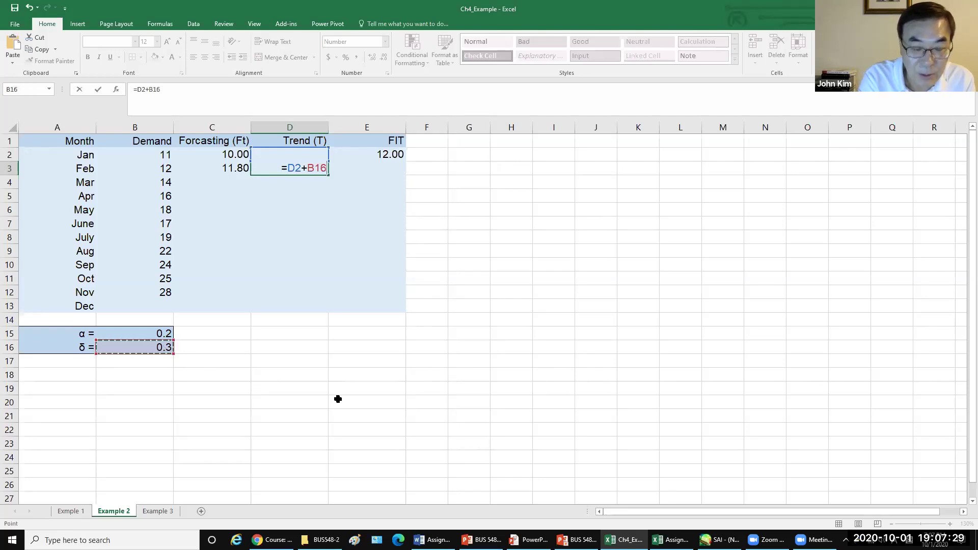
key("F4")
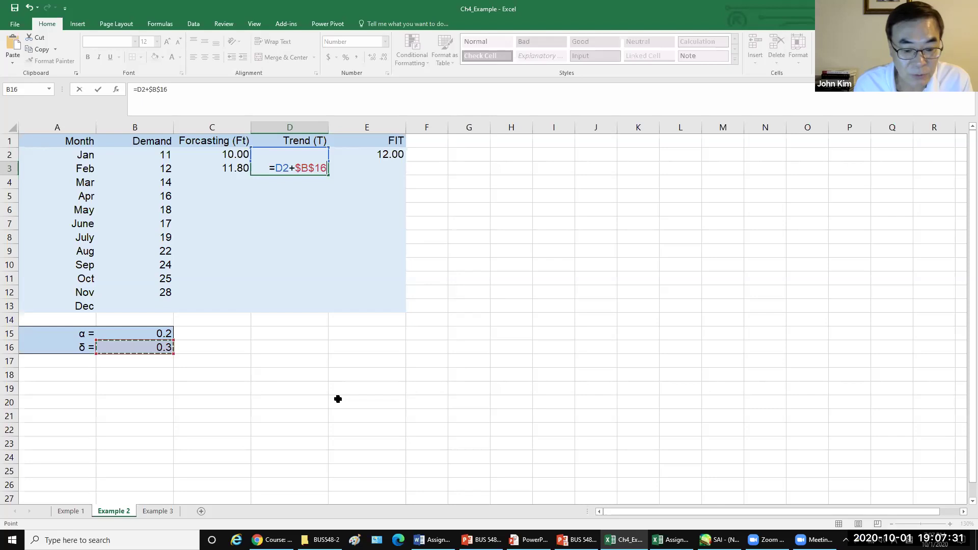
type("*")
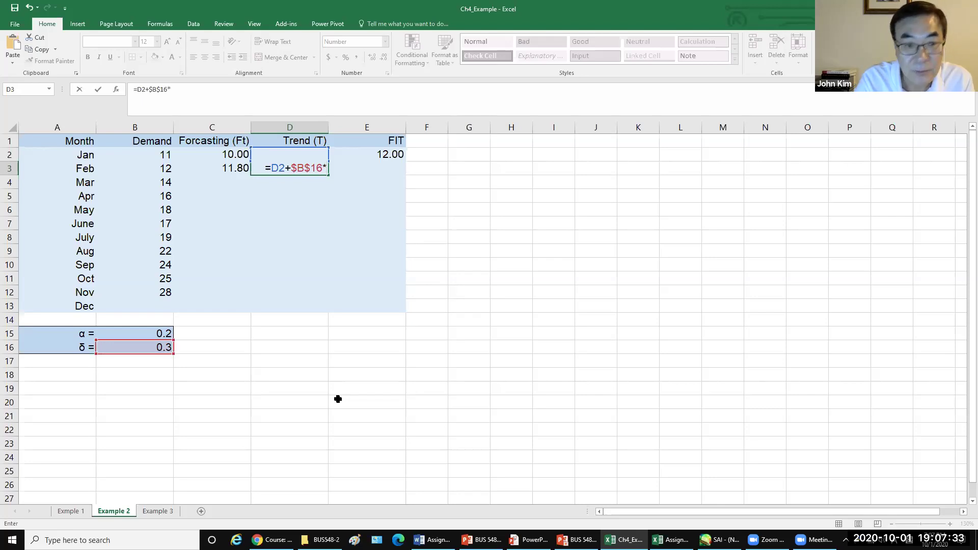
- Finish the trend formula in D3 by multiplying δ by February's forecast minus January's FIT, giving =D2+$B$16*(C3-E2)
type("(")
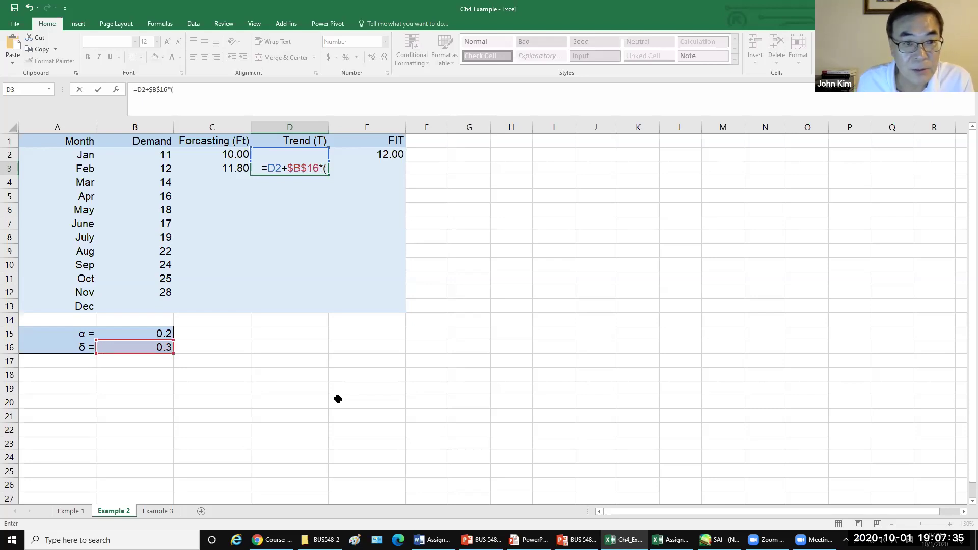
left_click(226, 168)
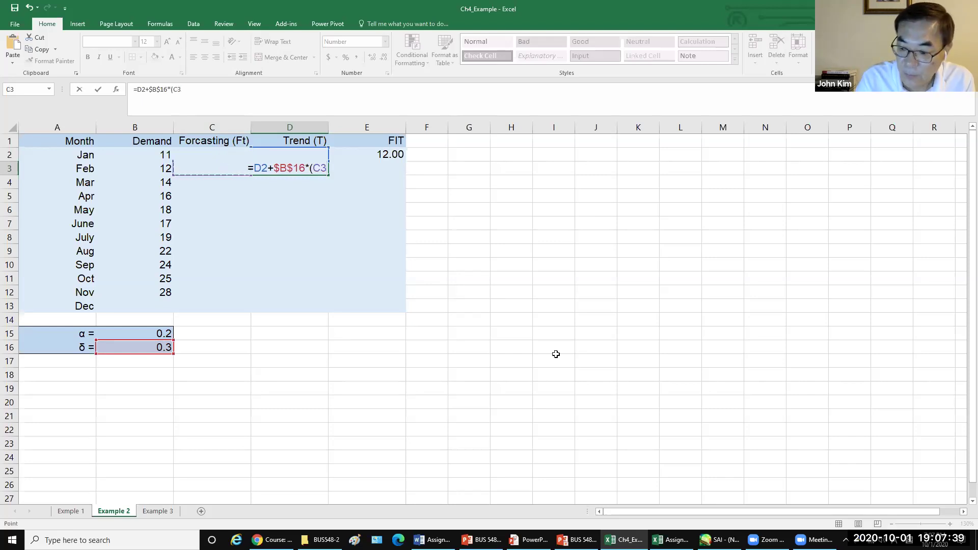
type("-")
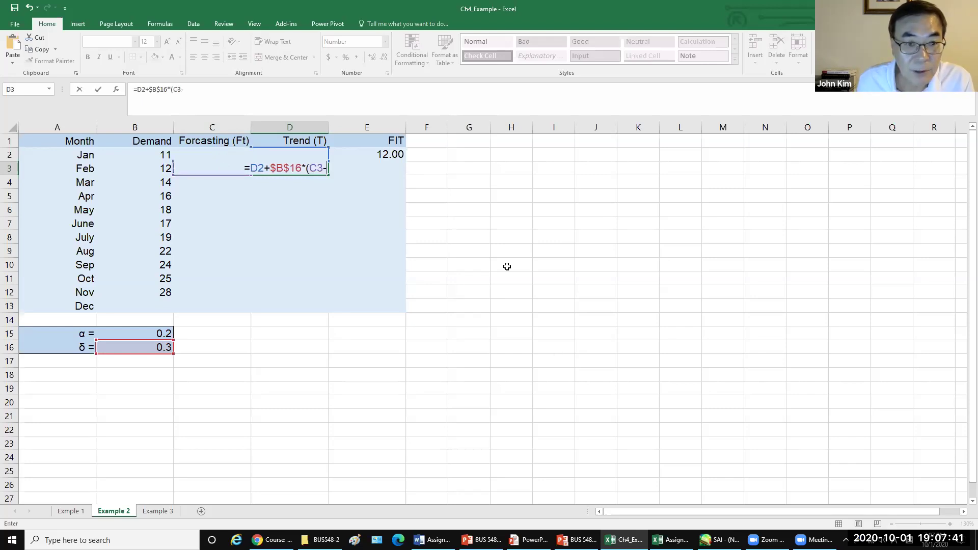
left_click(386, 154)
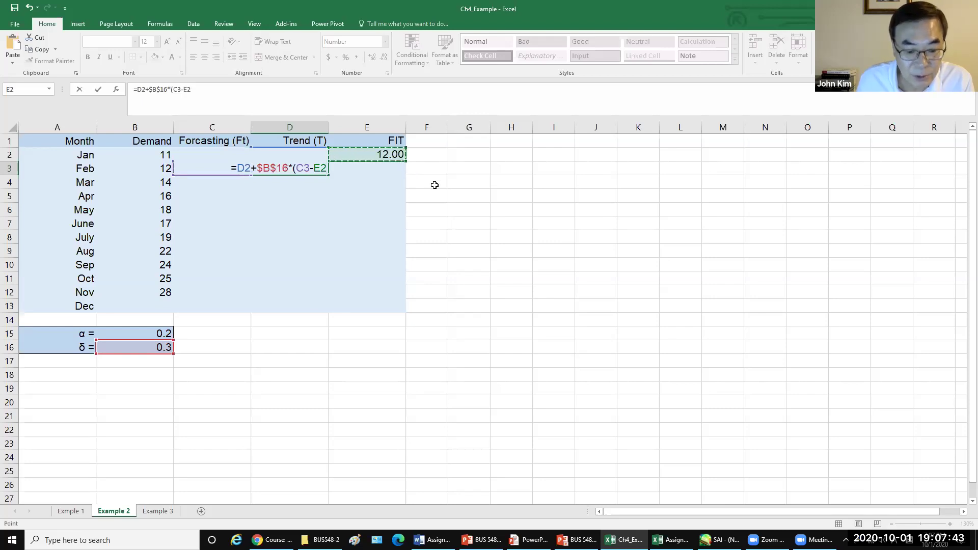
type(")")
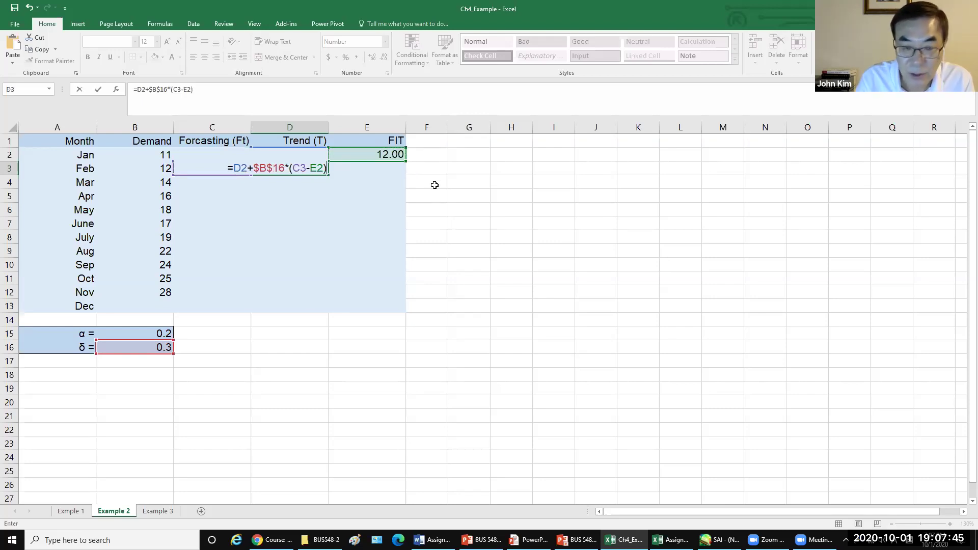
key("Return")
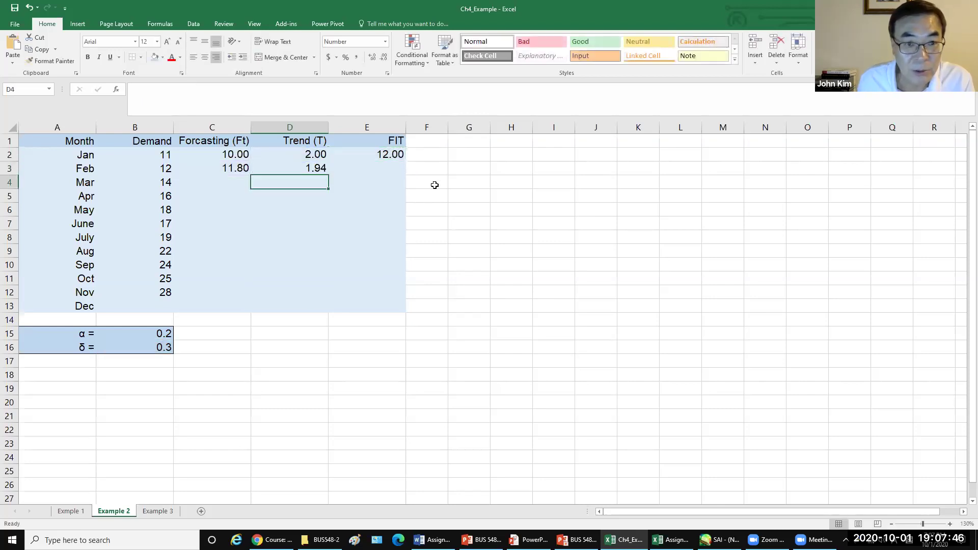
- Copy January's FIT formula, =C2+D2, from E2 down to February's cell E3
left_click(368, 169)
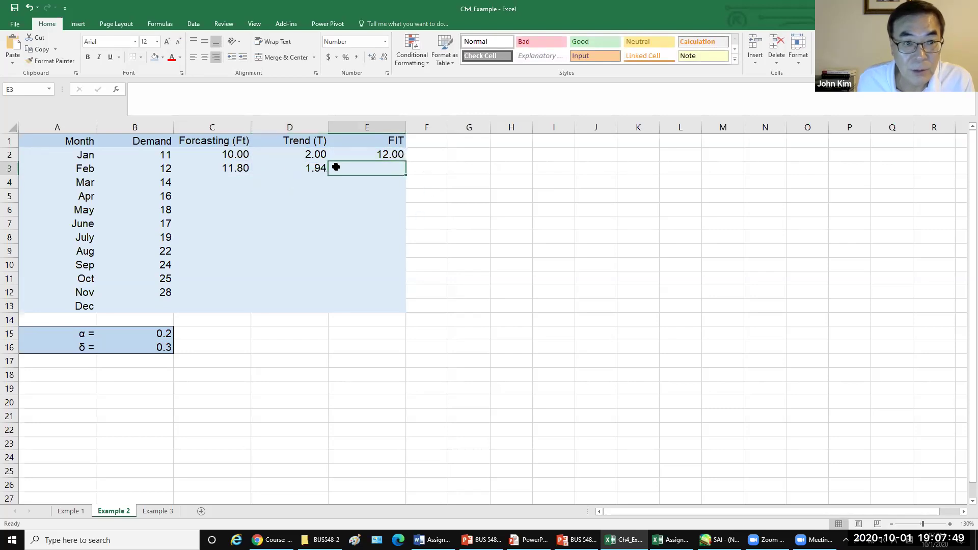
left_click(376, 155)
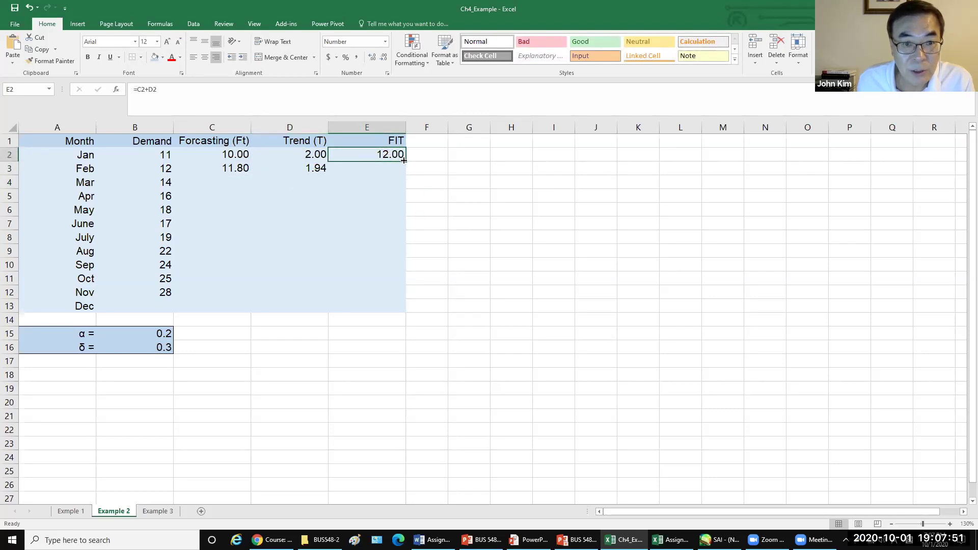
left_click_drag(405, 160, 406, 175)
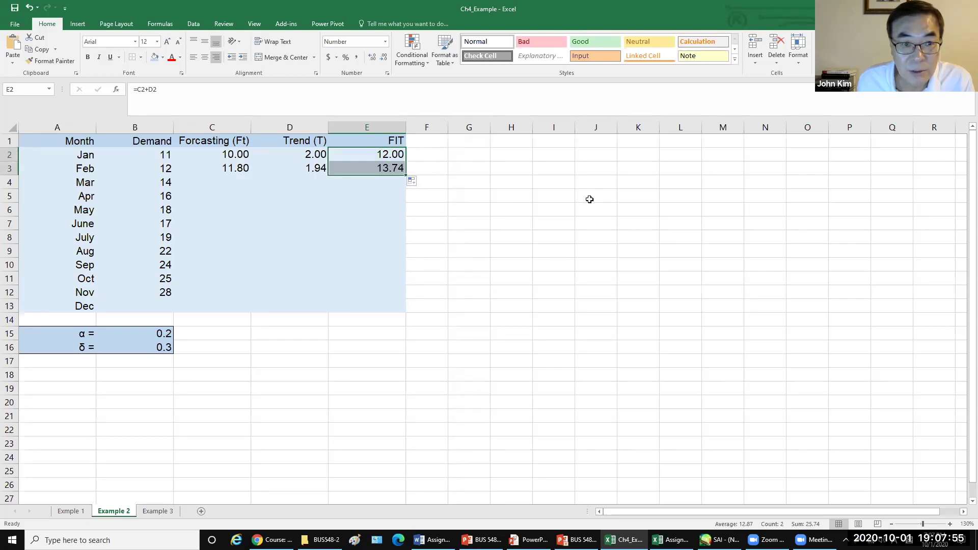
left_click(242, 170)
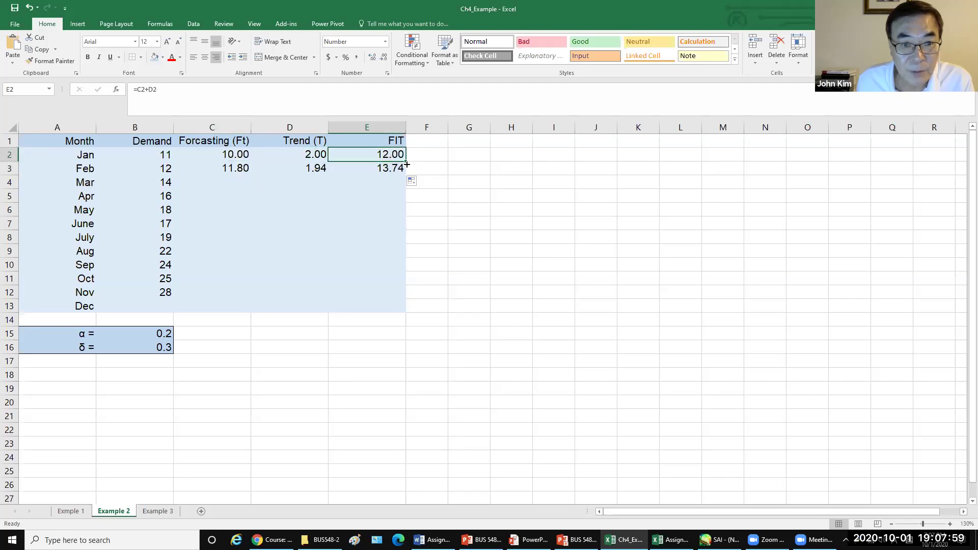
left_click_drag(407, 162, 408, 175)
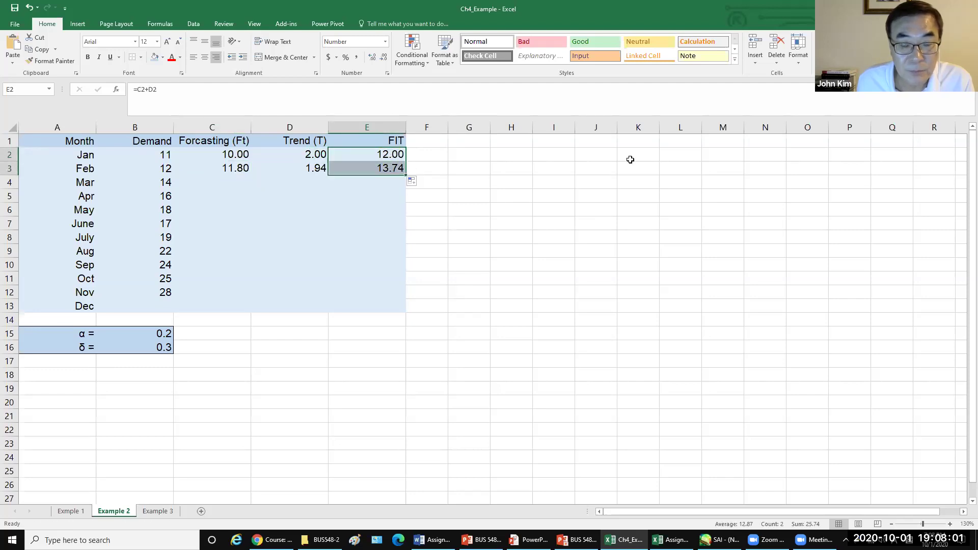
left_click(375, 158)
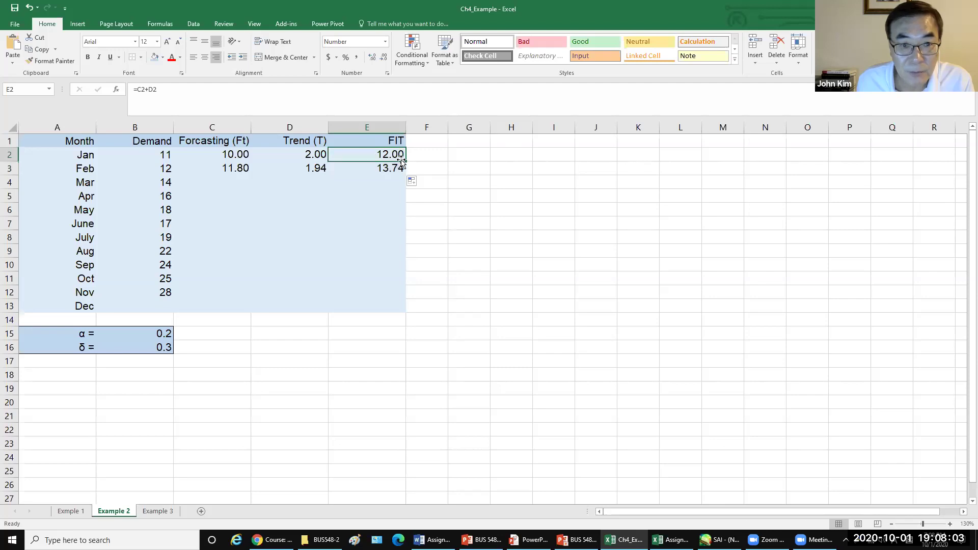
left_click_drag(406, 162, 408, 175)
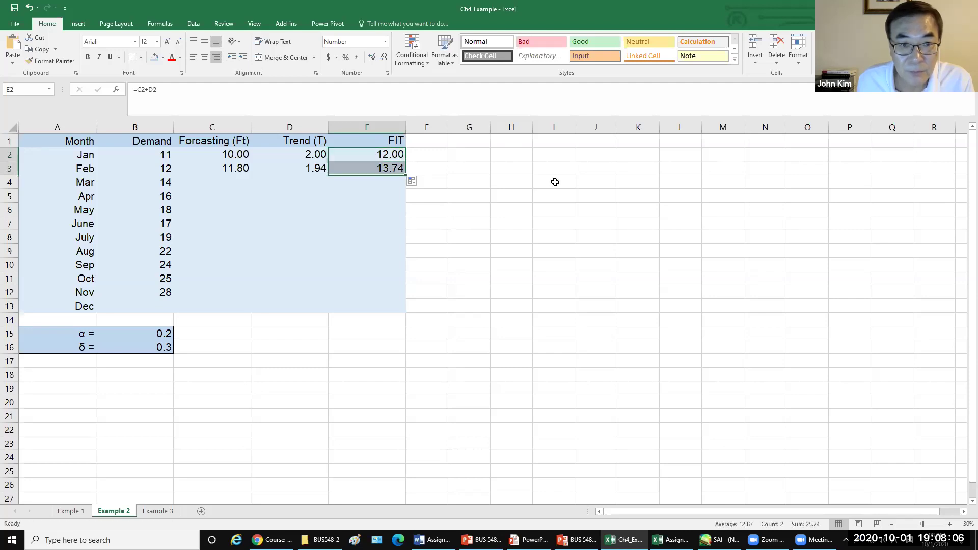
- Fill February's forecast, trend and FIT formulas in C3, D3 and E3 down through December's row 13
left_click(238, 165)
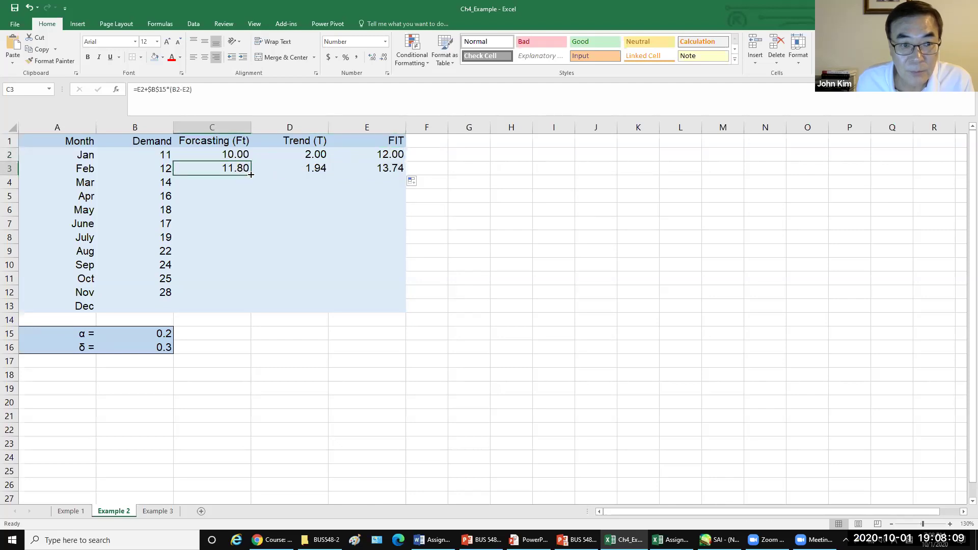
double_click(251, 175)
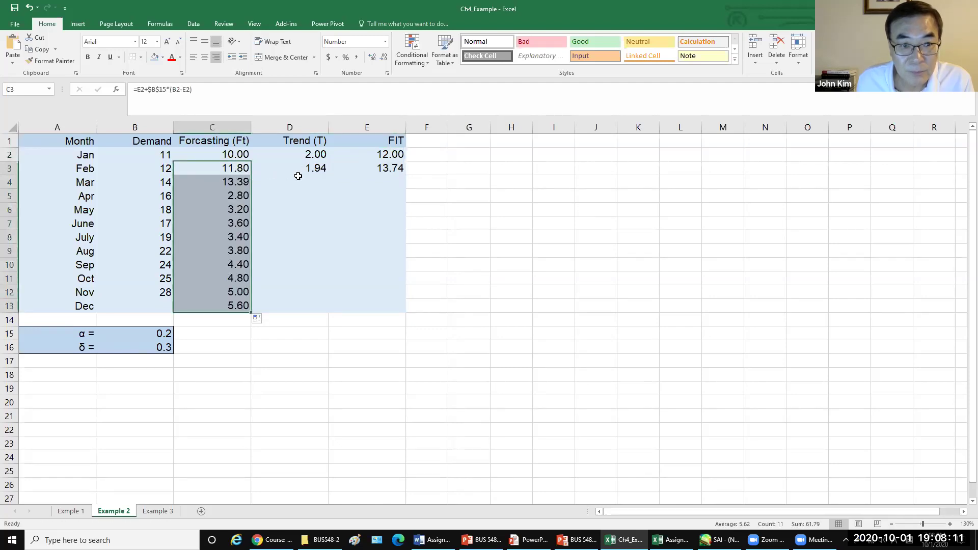
left_click(309, 169)
double_click(328, 175)
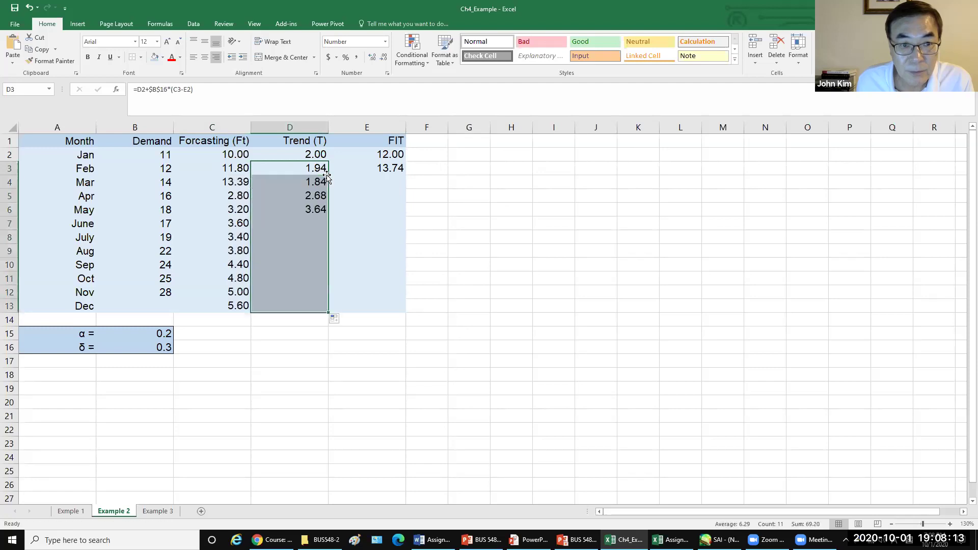
left_click(393, 169)
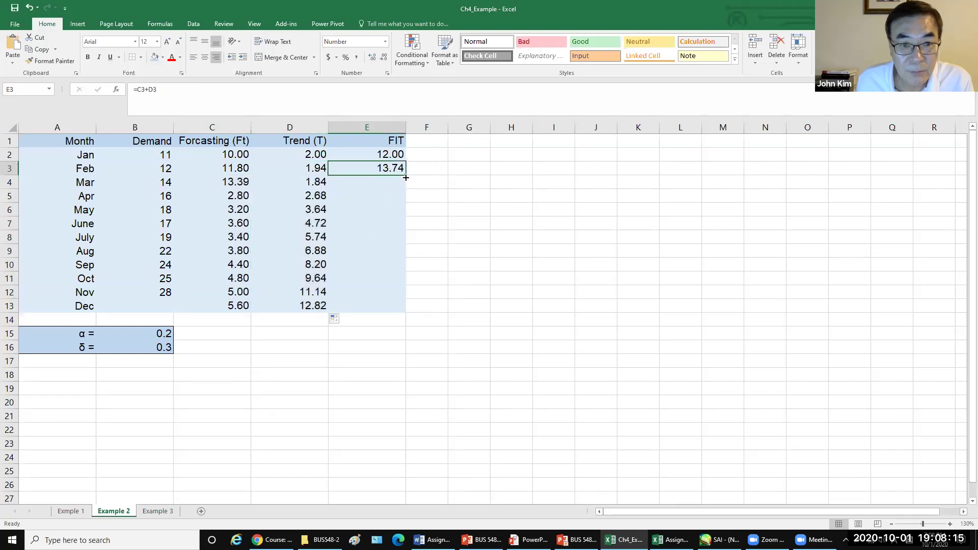
double_click(406, 177)
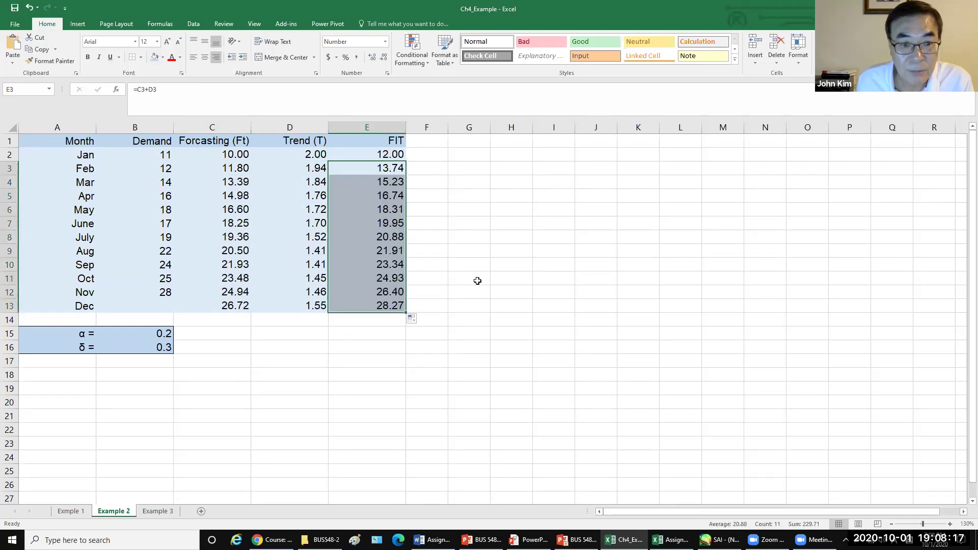
left_click(478, 280)
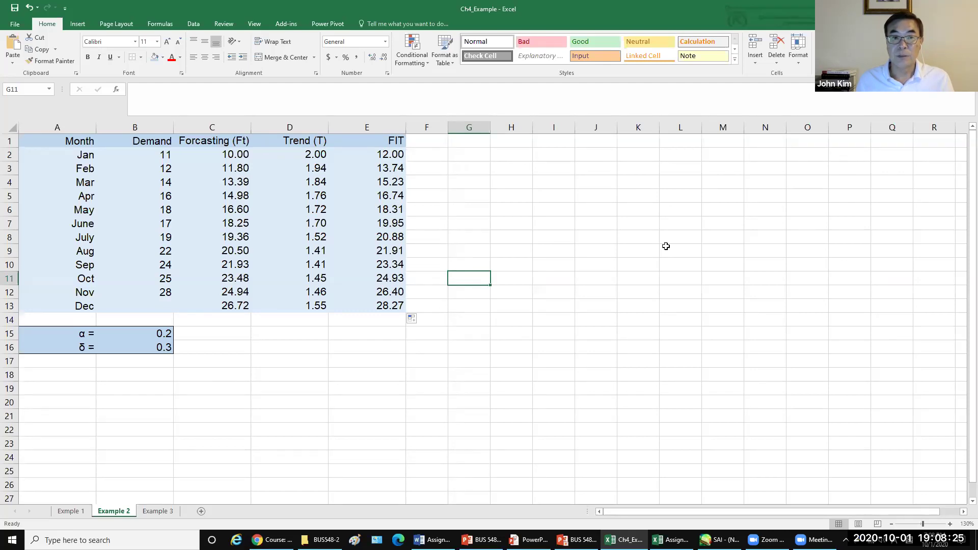
- Review February's formulas and repeat the fill of C3, D3 and E3 down their columns to row 13
left_click(230, 172)
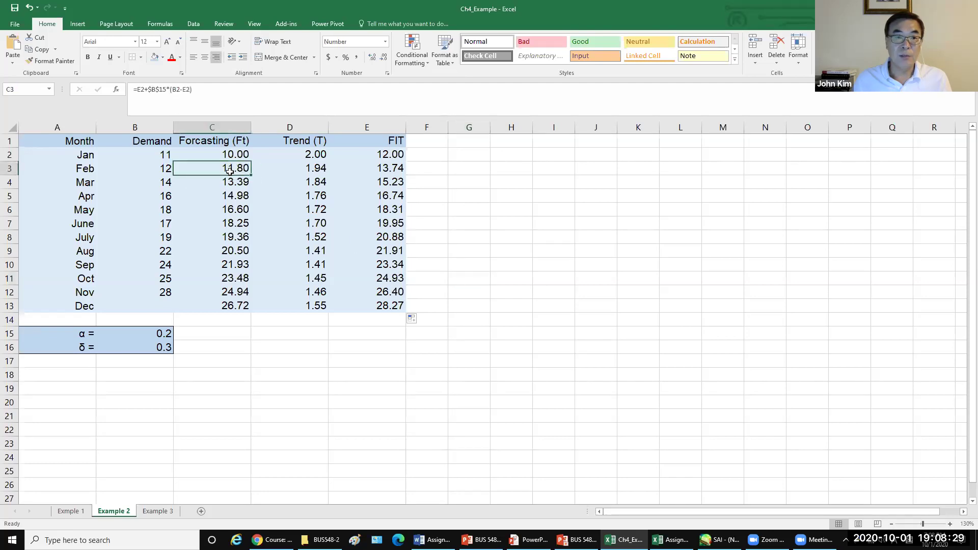
left_click(321, 167)
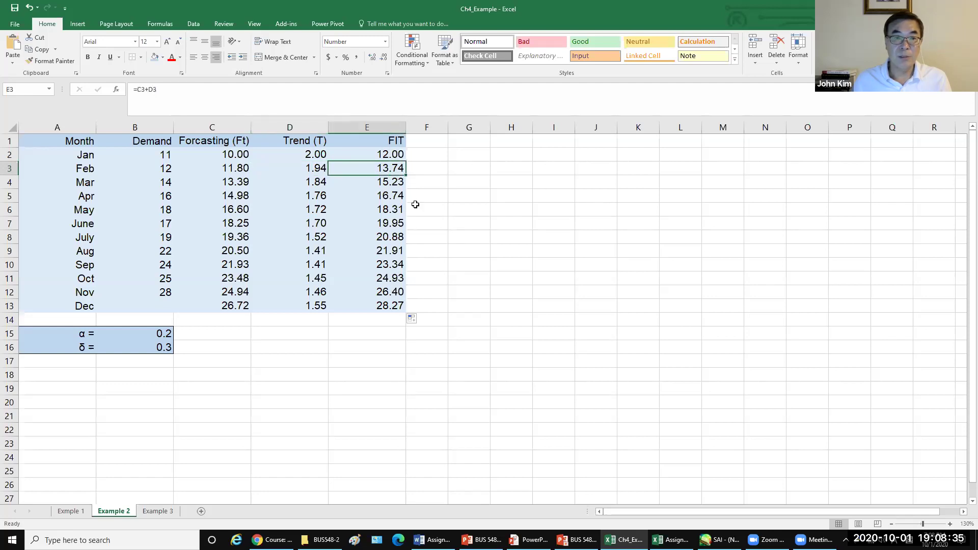
left_click(240, 172)
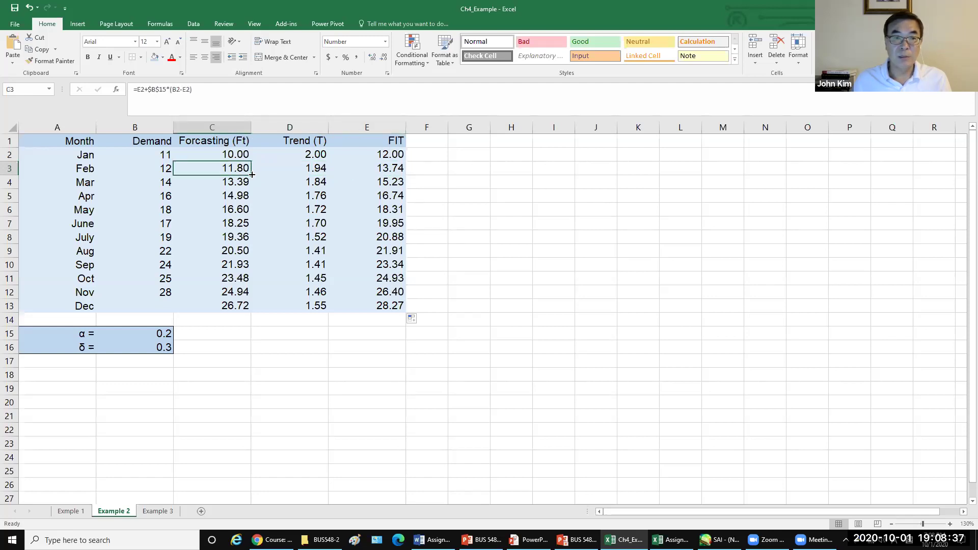
double_click(252, 175)
left_click(312, 170)
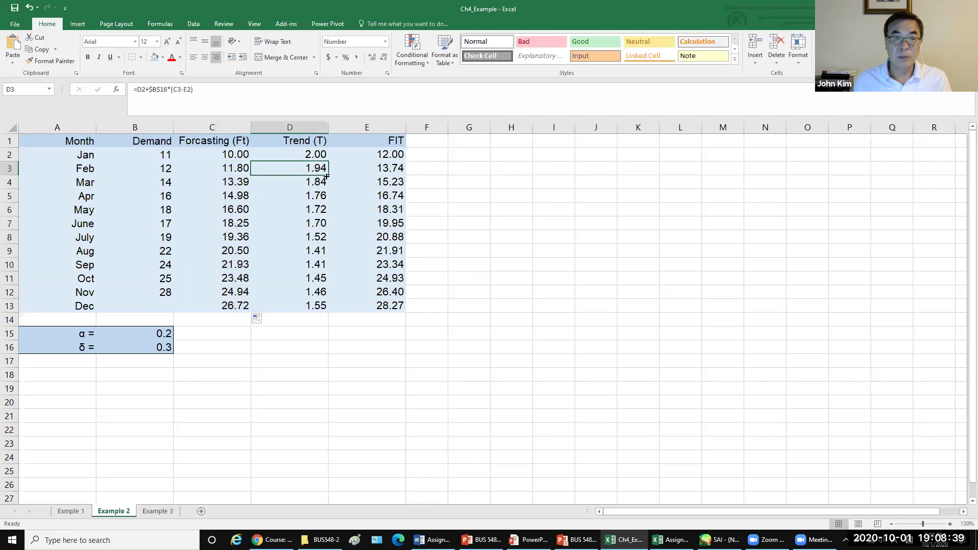
double_click(326, 176)
left_click(398, 170)
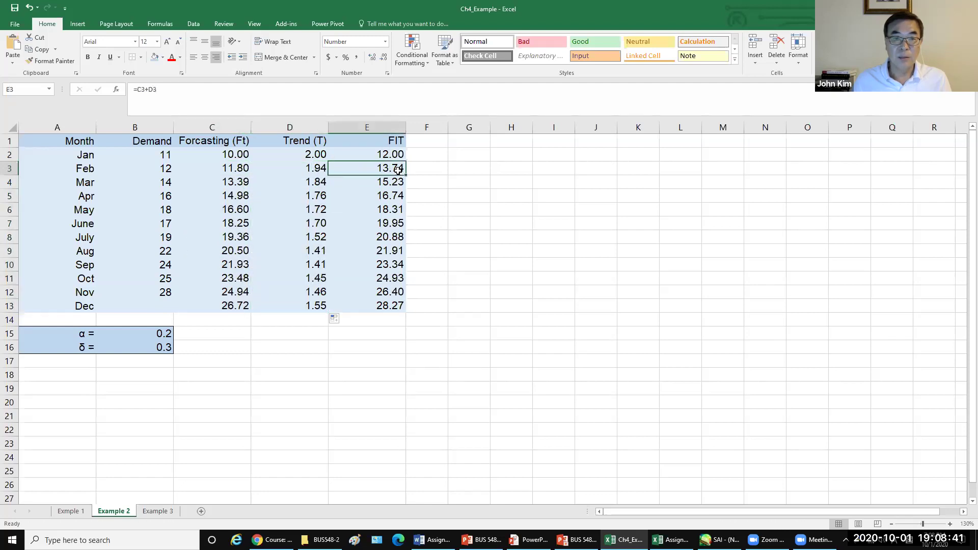
double_click(406, 175)
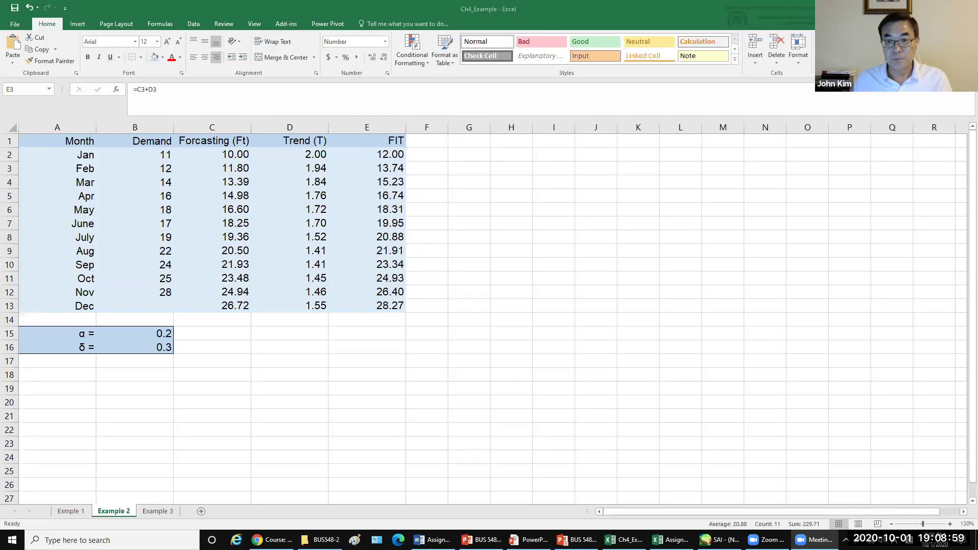
- Switch to the PowerPoint slide show and reveal the worked FIT12 solution through the T12 calculation
key("alt+Tab")
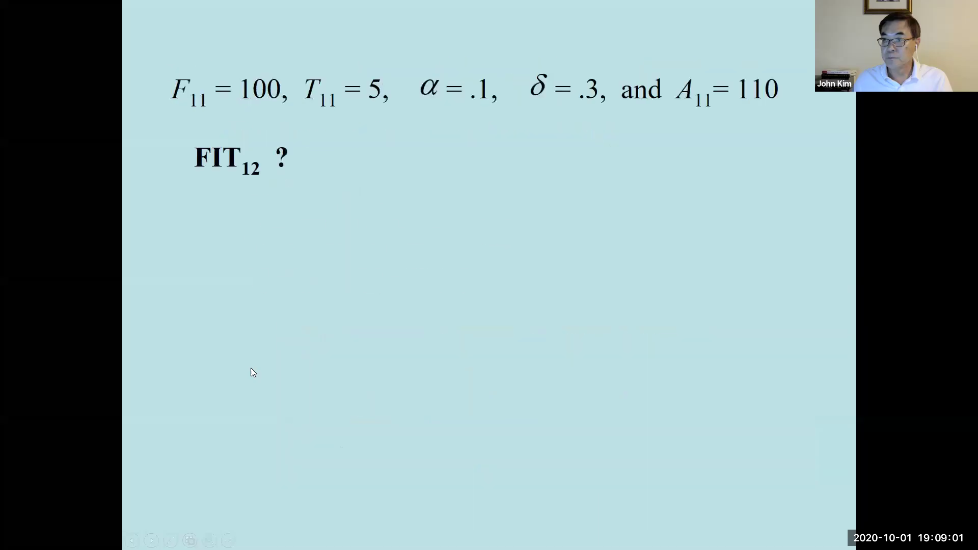
left_click(251, 368)
key("Right")
key("Right")
key("Right")
key("Right")
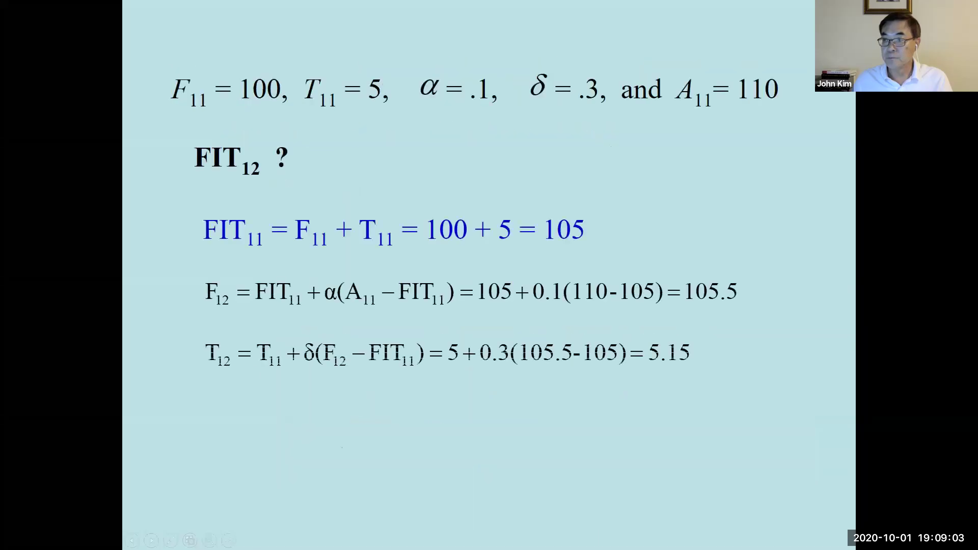
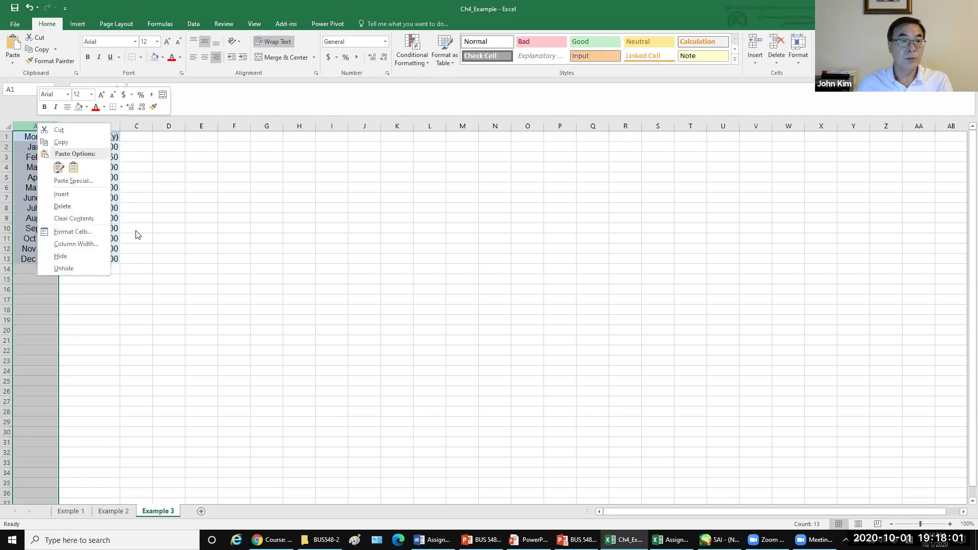
- Insert a blank column before the Month column and enter 1, 2 and 3 in cells A2 to A4
left_click(81, 193)
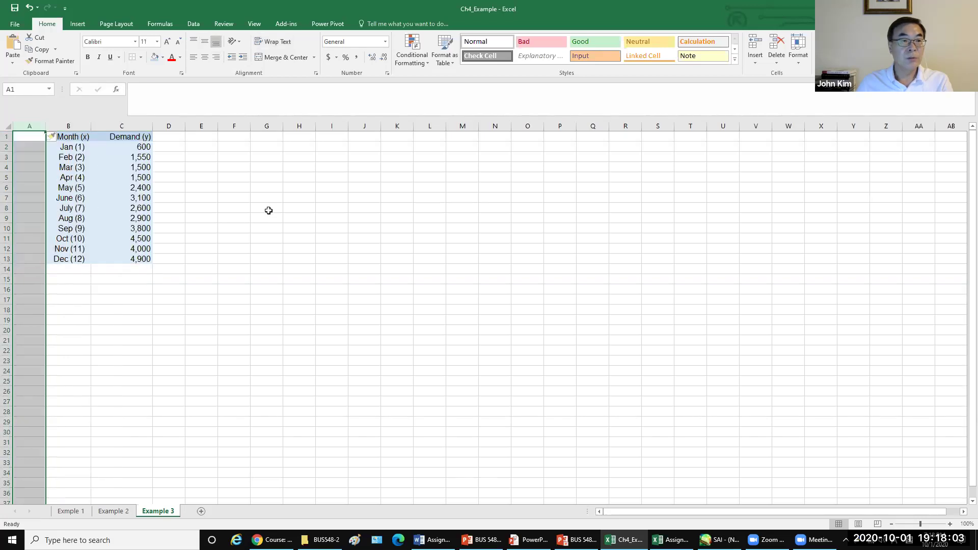
left_click(33, 148)
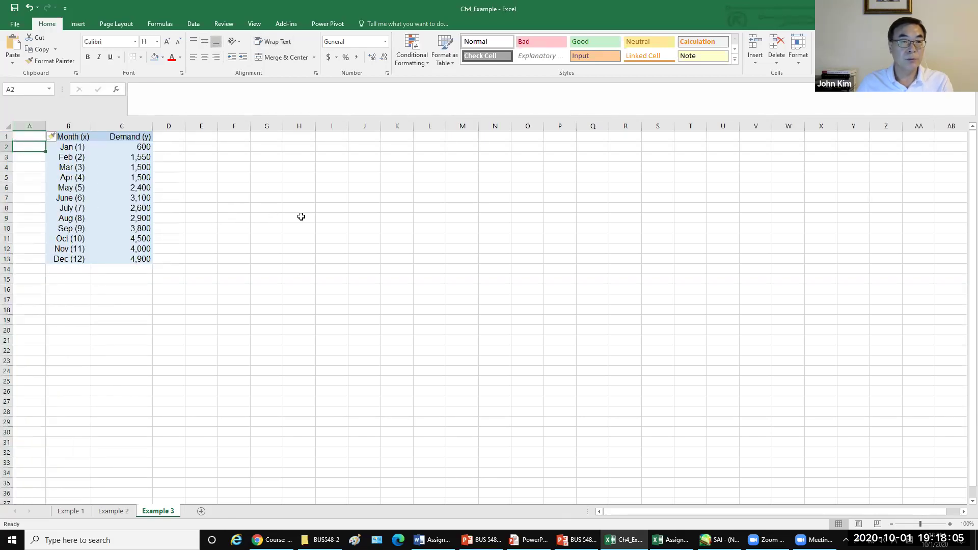
type("1")
key("Return")
type("2")
key("Return")
type("3")
key("Return")
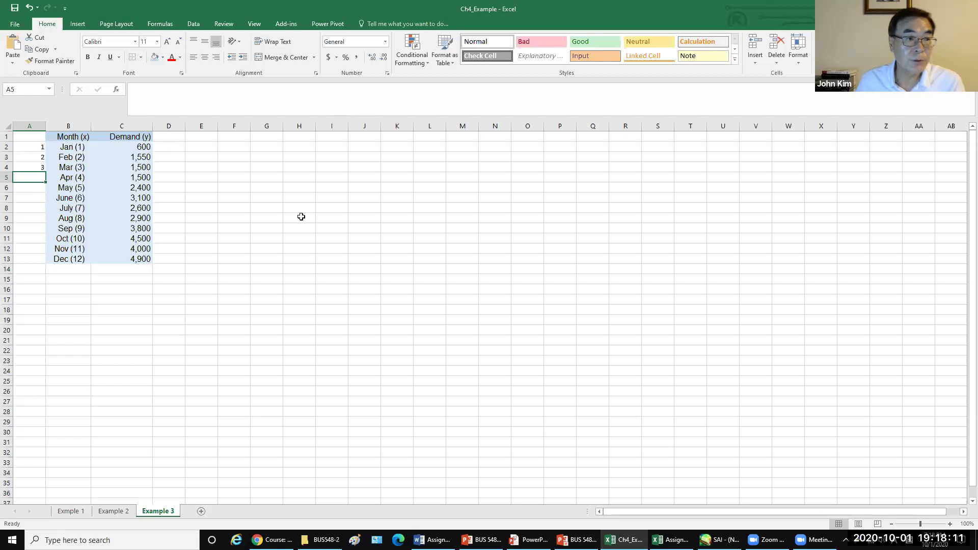
- Fill the month number series in column A down to December's row 13 and label cell A1 "X"
left_click_drag(38, 150, 51, 264)
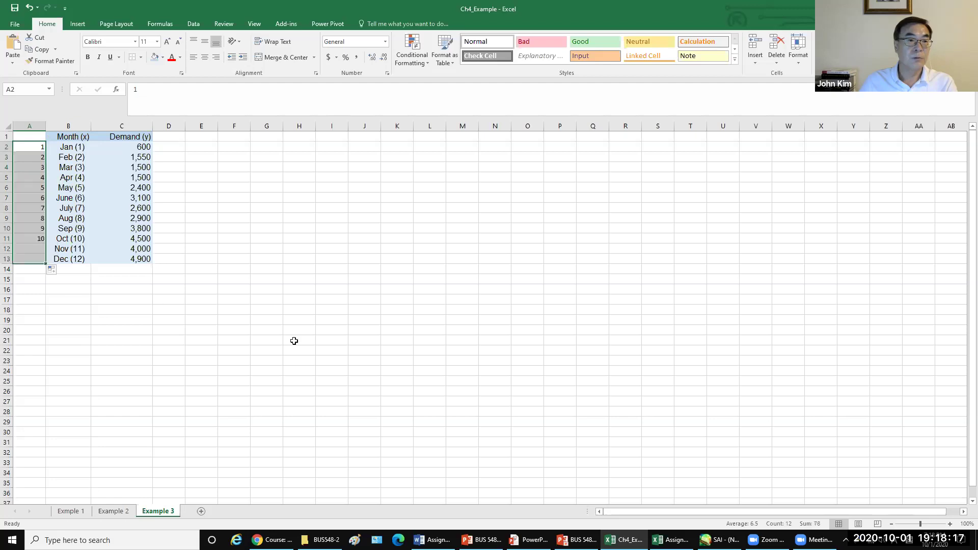
left_click(295, 341)
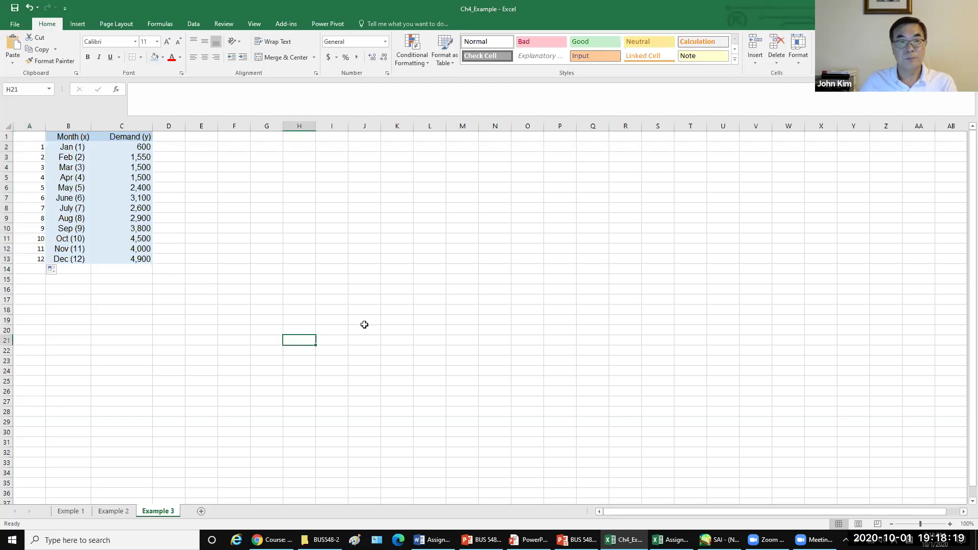
left_click(36, 136)
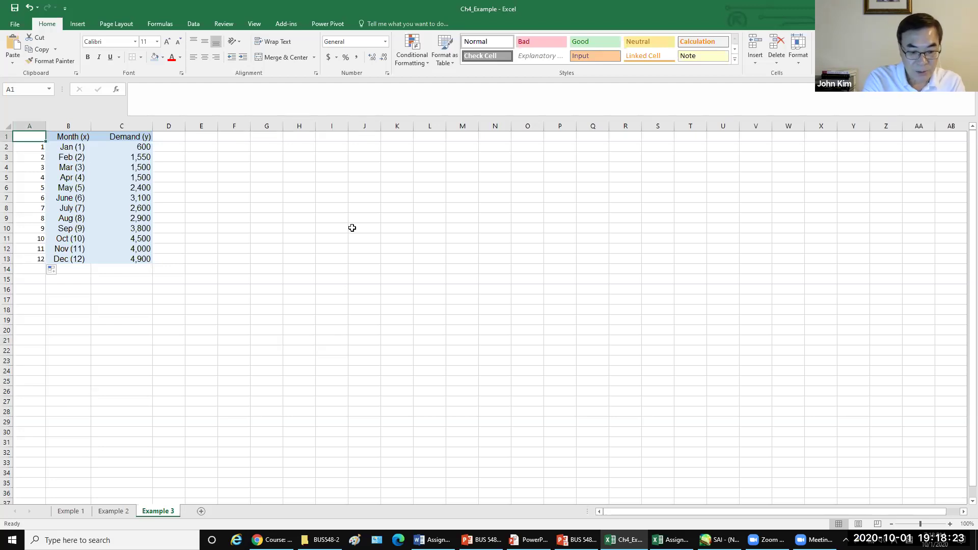
type("X")
left_click(352, 228)
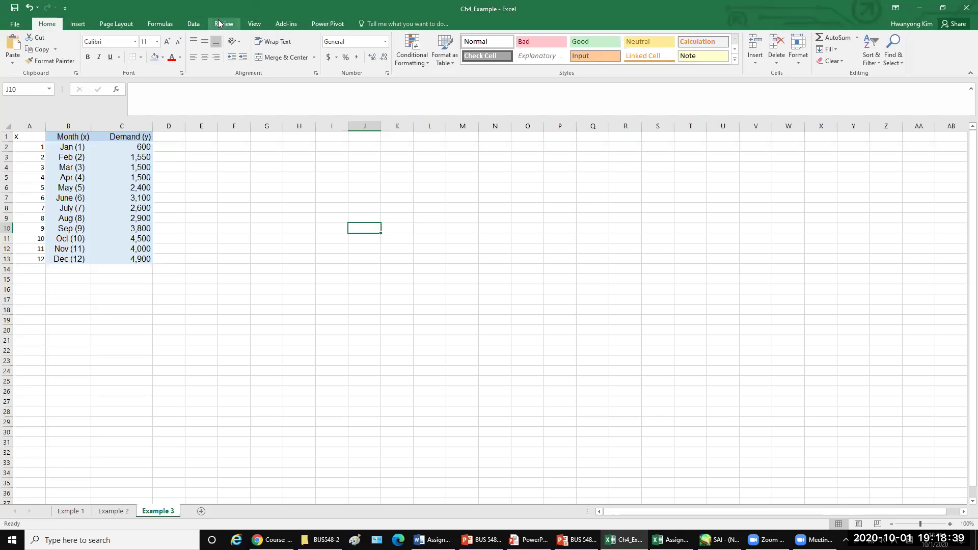
- Check in Excel's add-in options that the Analysis ToolPak is enabled and confirm the add-in selection
left_click(193, 26)
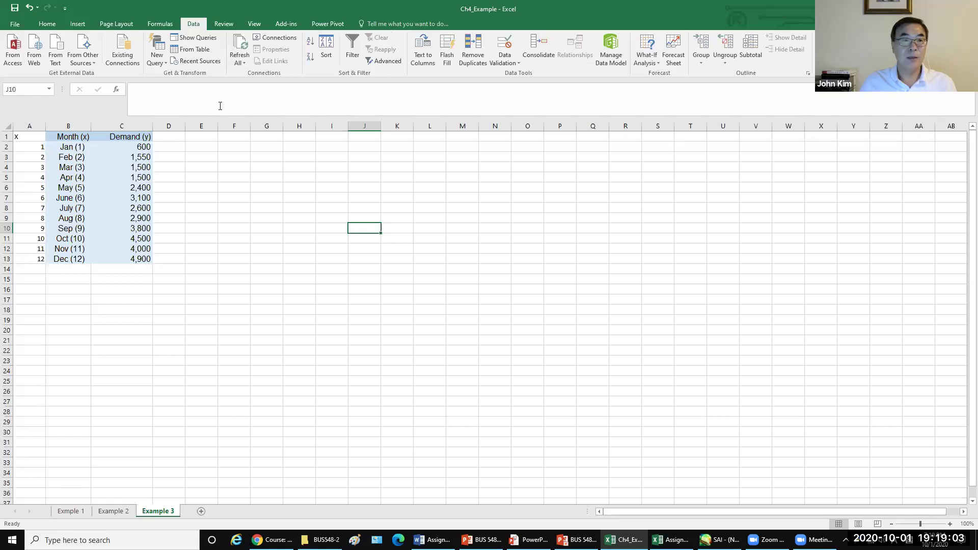
left_click(19, 24)
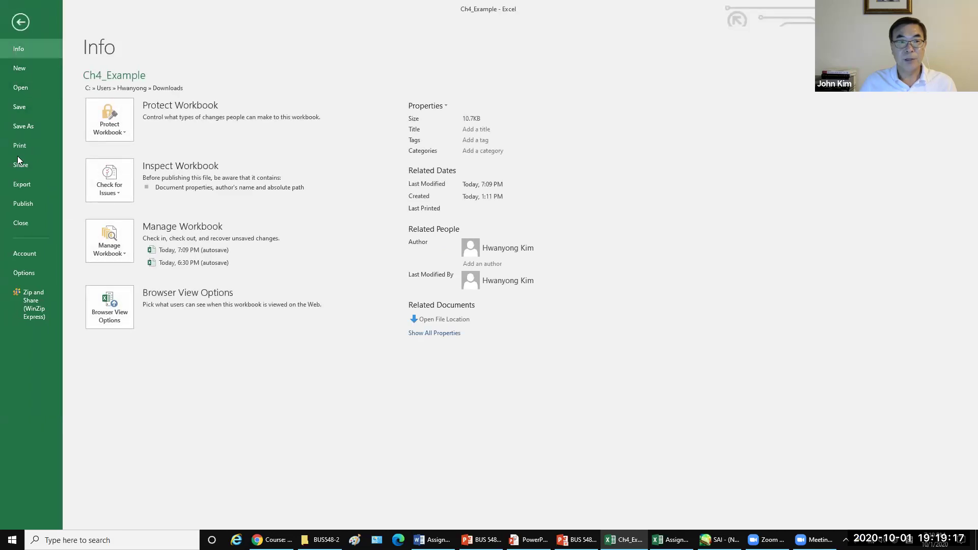
left_click(29, 274)
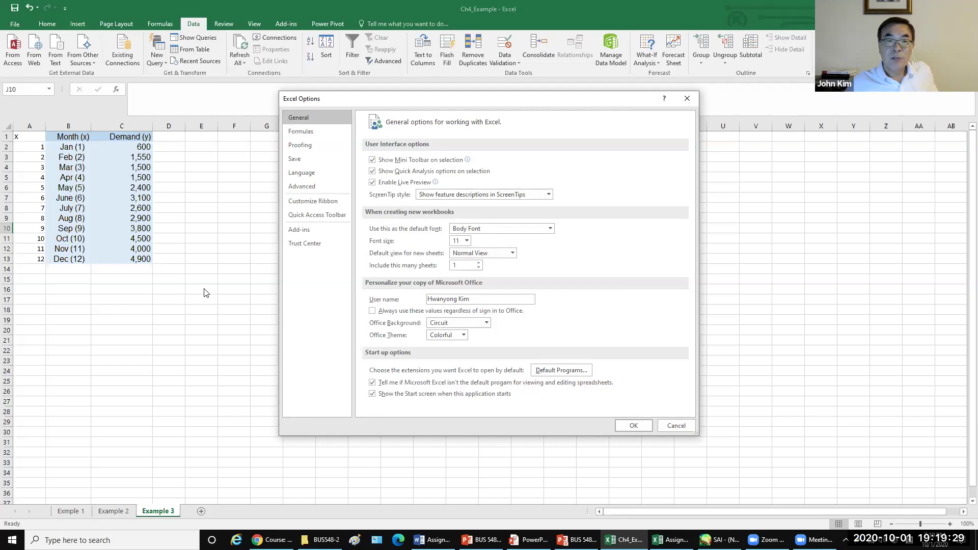
left_click(305, 232)
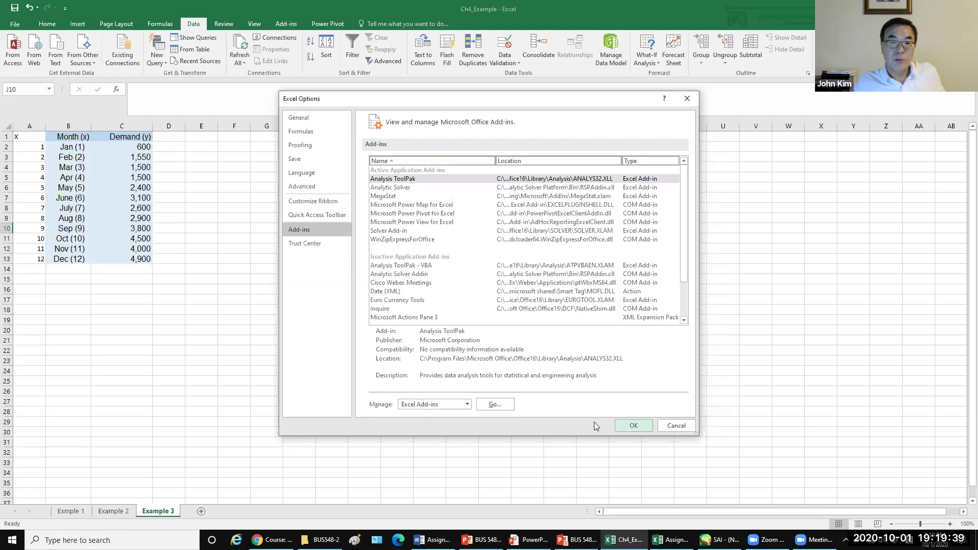
left_click(494, 404)
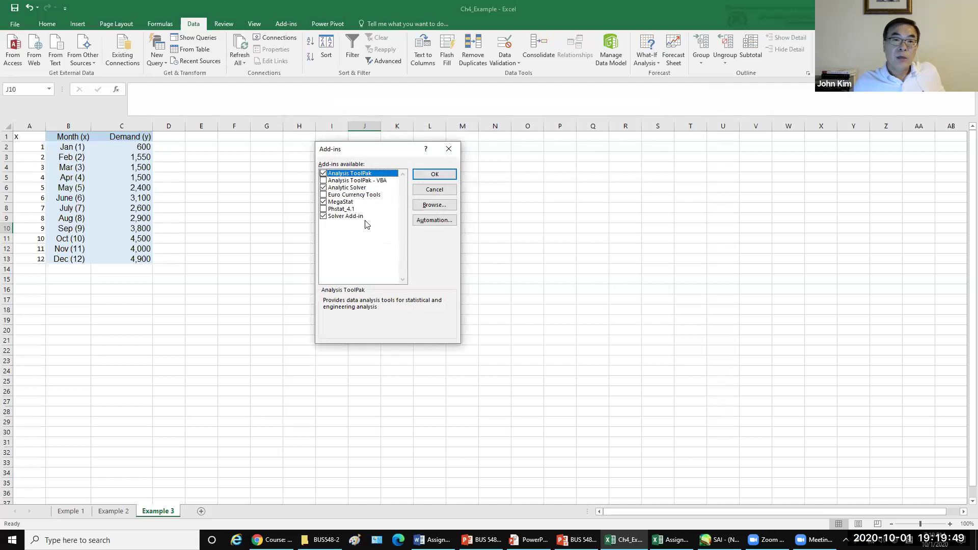
left_click(324, 174)
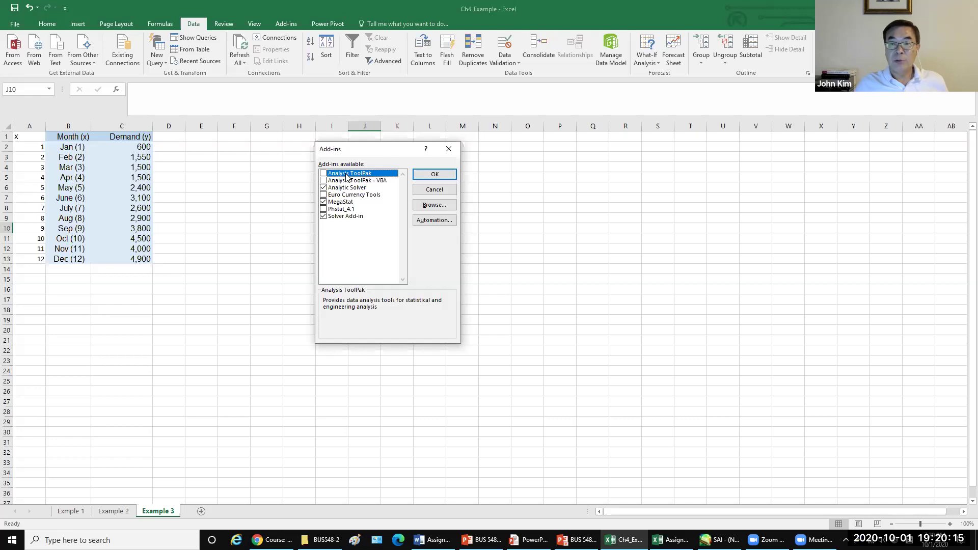
left_click(323, 174)
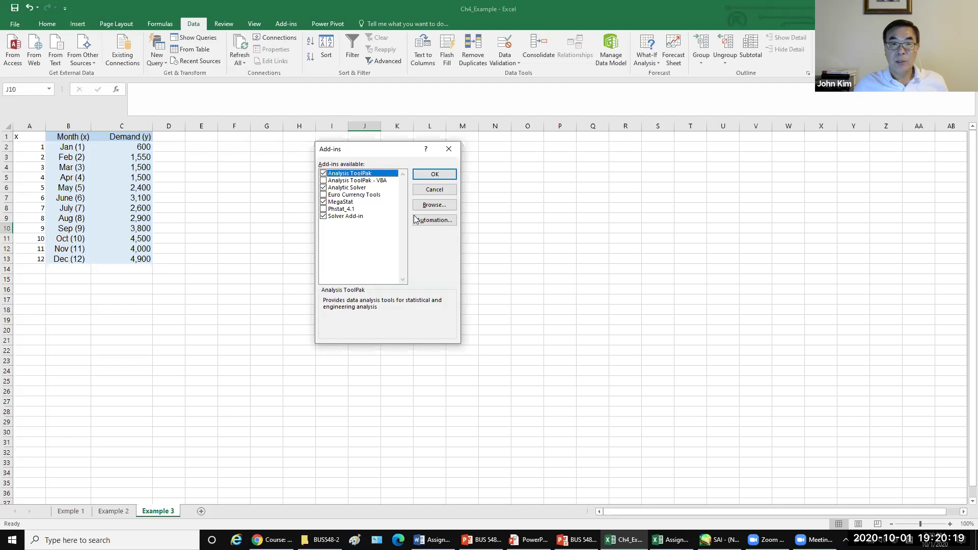
left_click(443, 176)
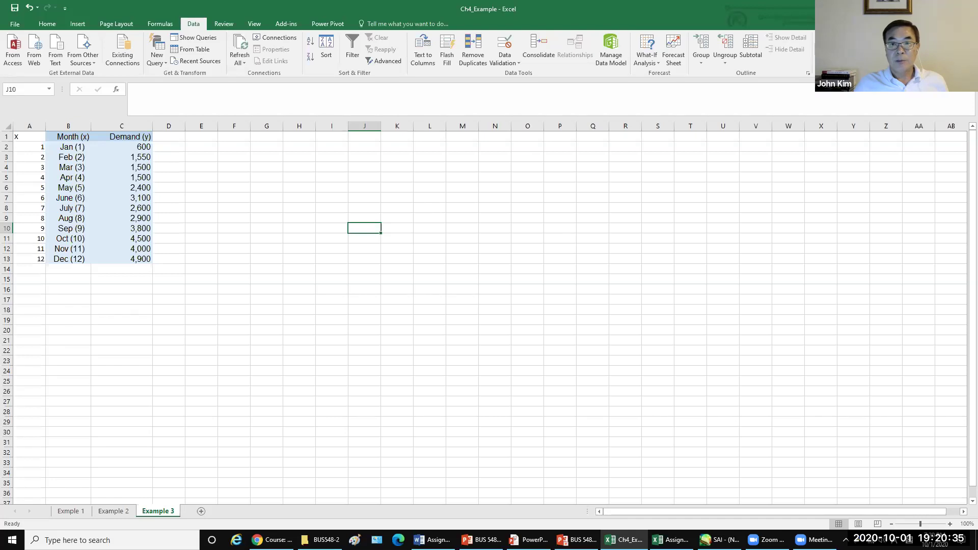
- Start the Regression tool from the Data Analysis tools
left_click(832, 51)
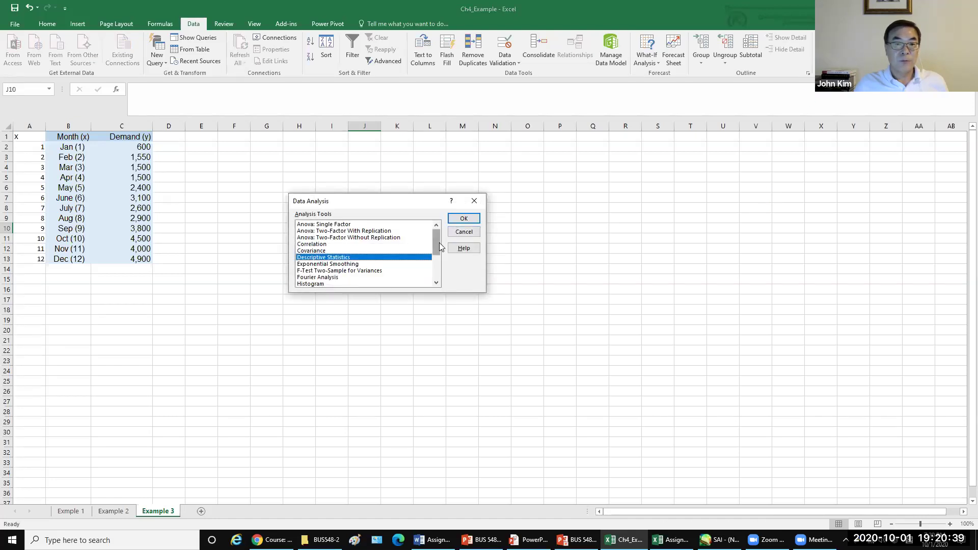
scroll(439, 251, "down", 3)
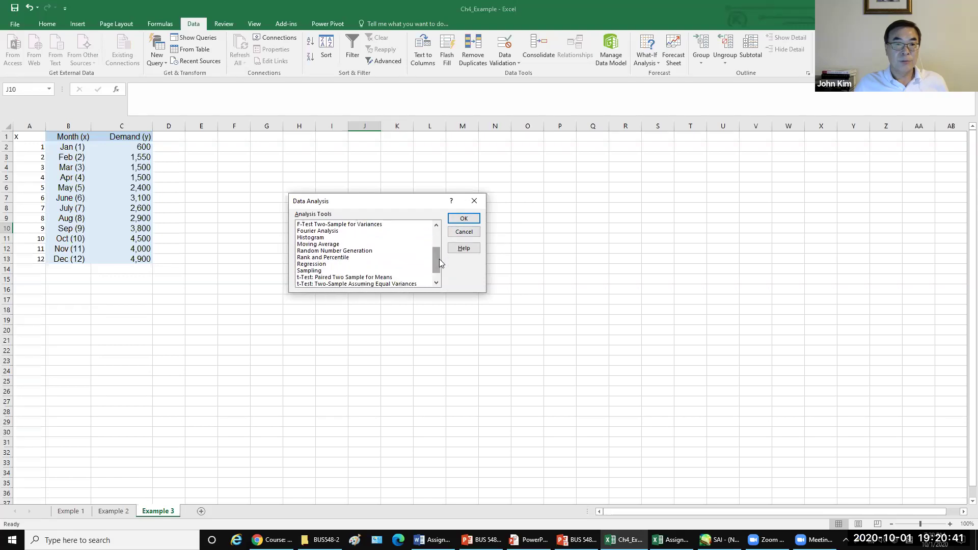
left_click(324, 266)
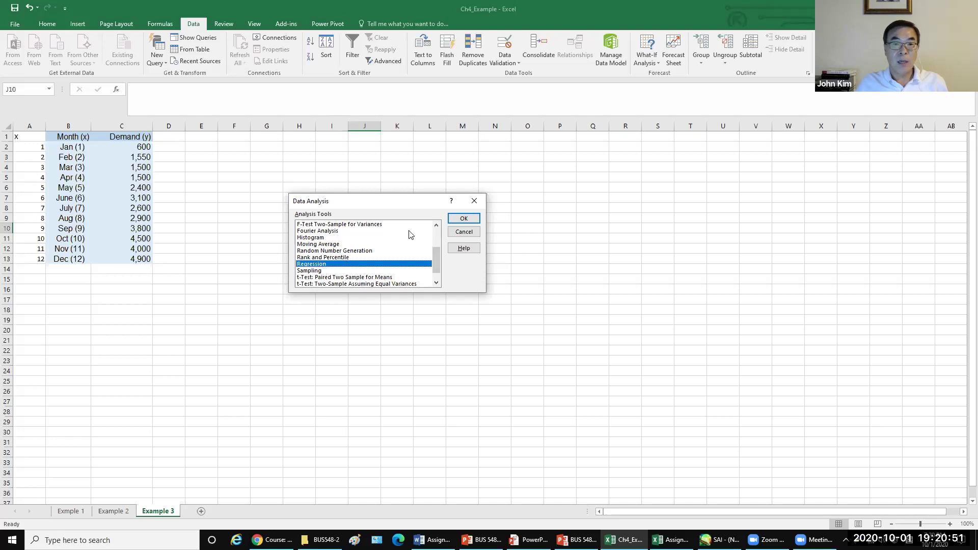
left_click(464, 219)
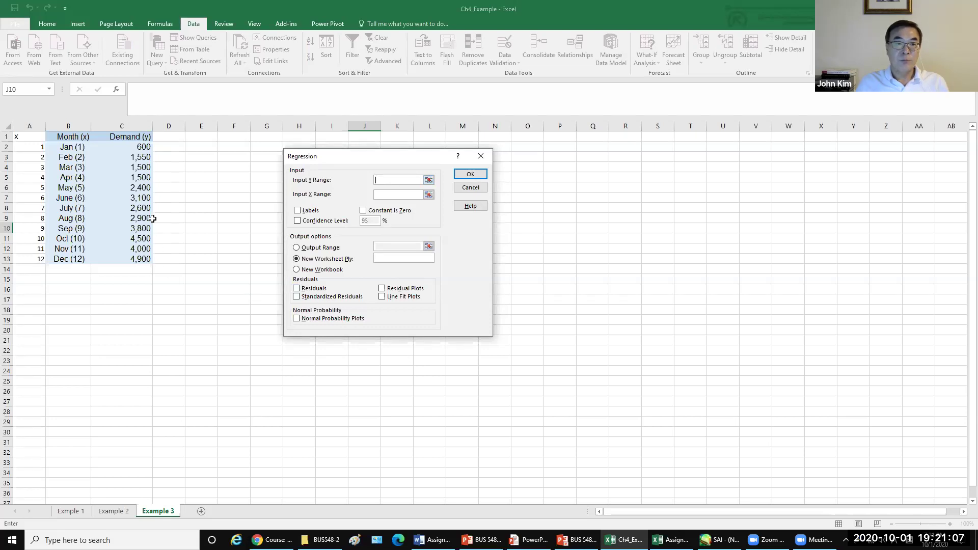
left_click(137, 142)
left_click_drag(137, 141, 145, 259)
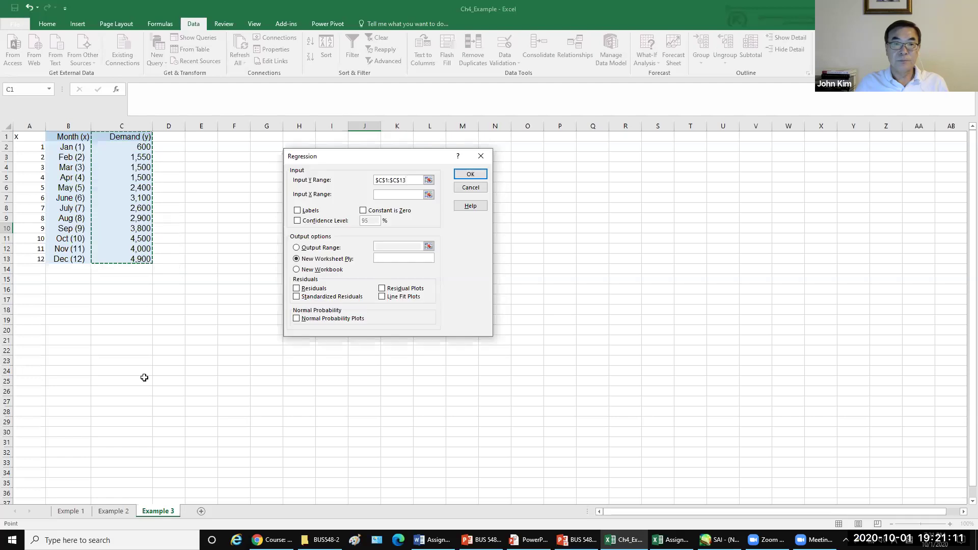
key("BackSpace")
key("BackSpace")
key("BackSpace")
key("BackSpace")
key("BackSpace")
key("BackSpace")
key("BackSpace")
key("BackSpace")
key("BackSpace")
key("BackSpace")
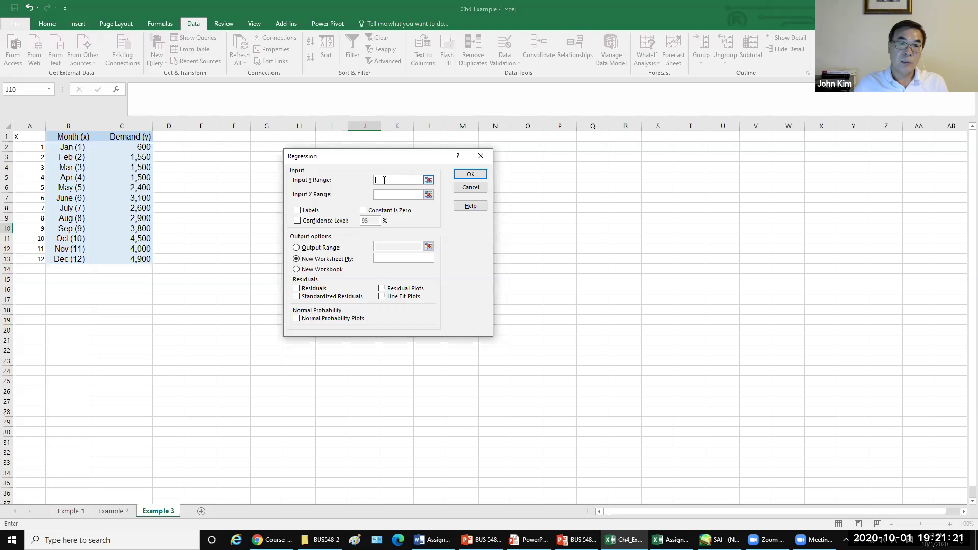
- Set the regression's Input Y Range to C1:C13 and Input X Range to A1:A13, with Labels enabled
left_click(141, 137)
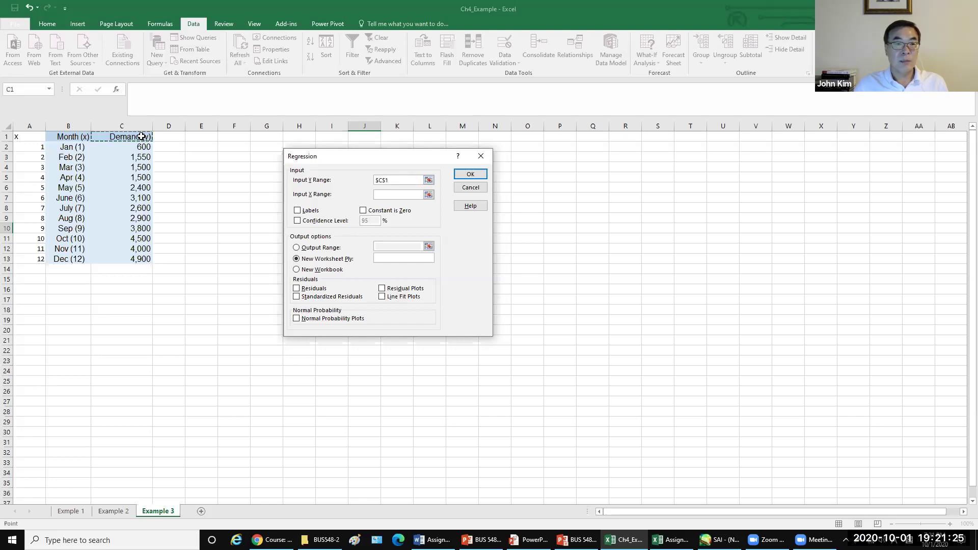
left_click_drag(141, 136, 145, 256)
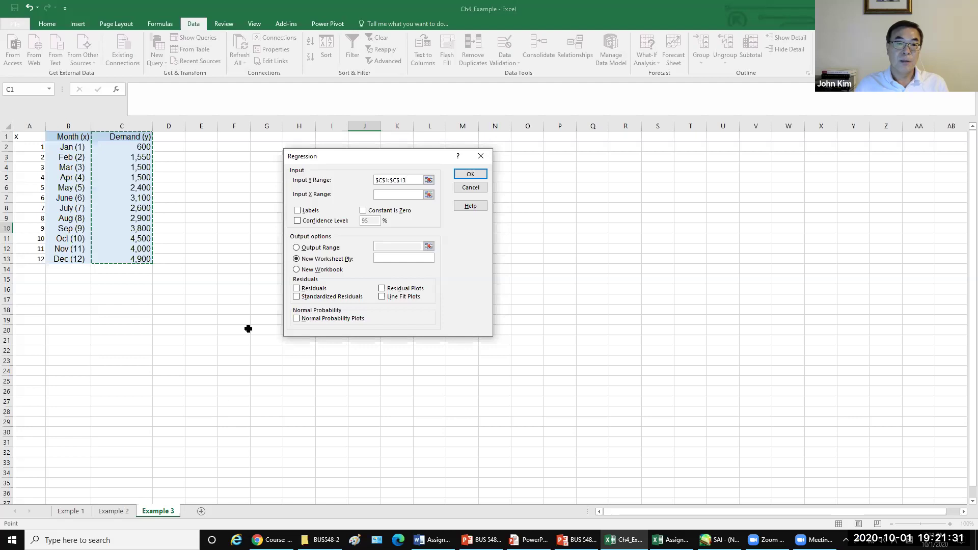
left_click(390, 196)
left_click(392, 195)
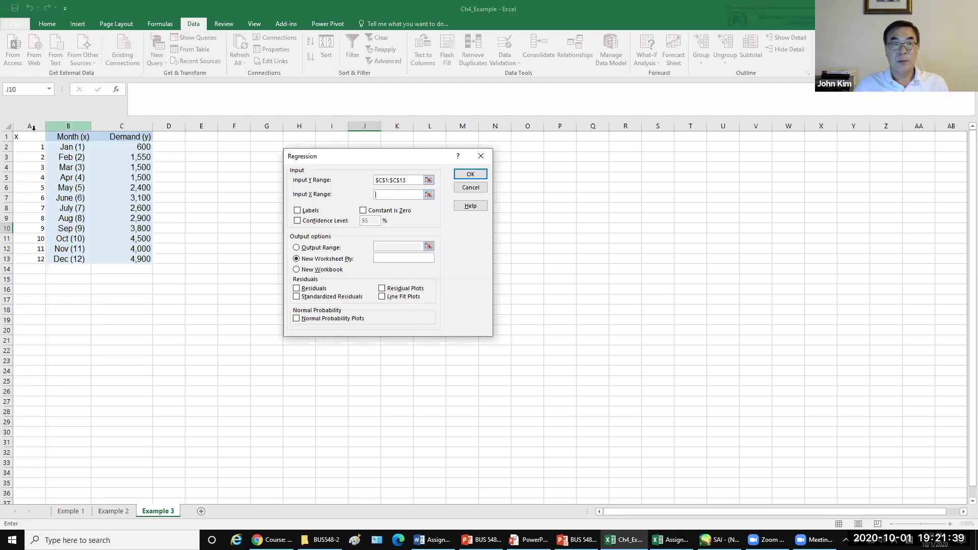
left_click_drag(24, 136, 24, 255)
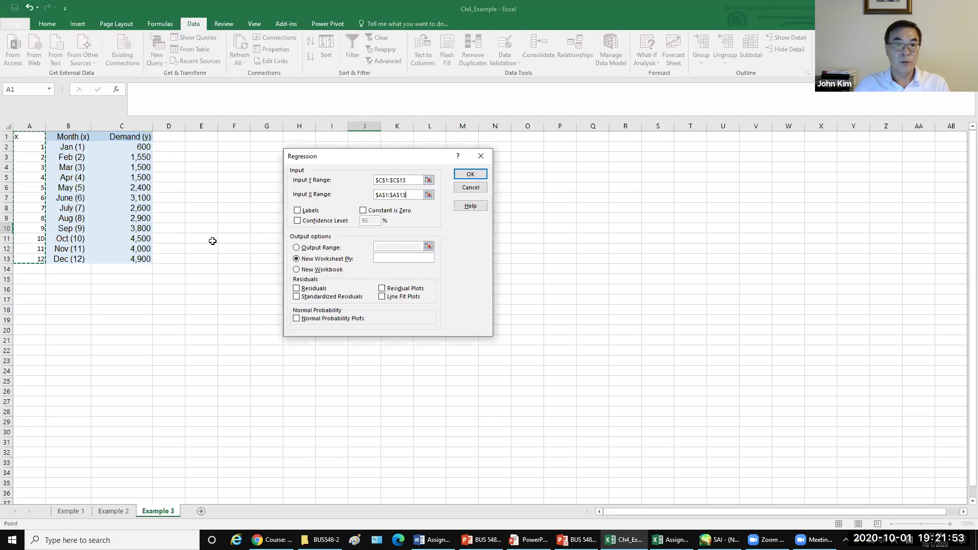
left_click(298, 210)
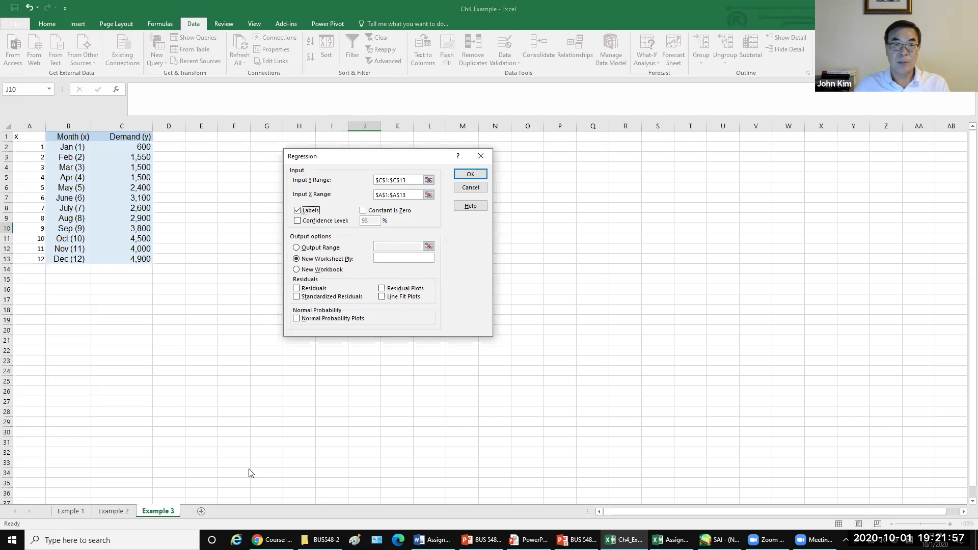
- Disable Labels and set the regression ranges without headers: Y to C2:C13 and X to A2:A13
left_click(298, 211)
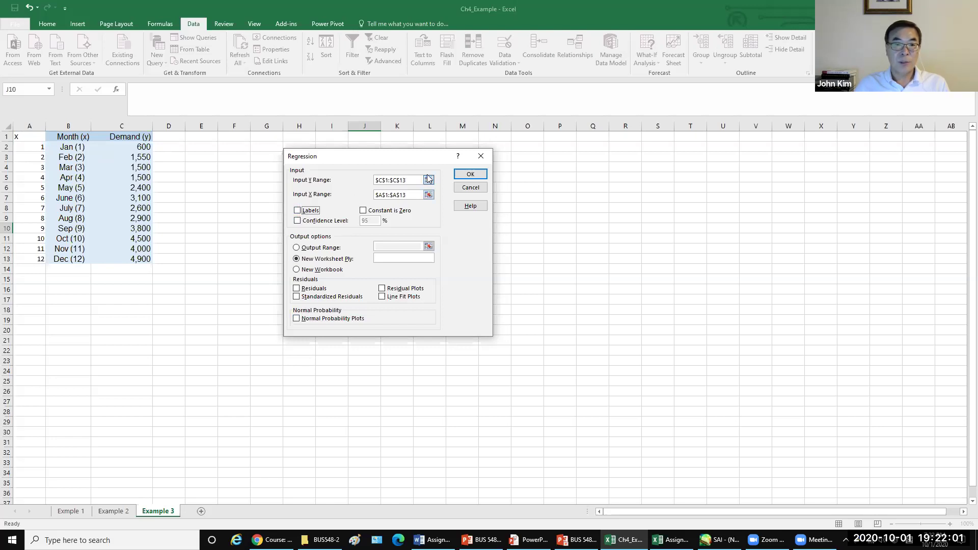
left_click(397, 180)
key("End")
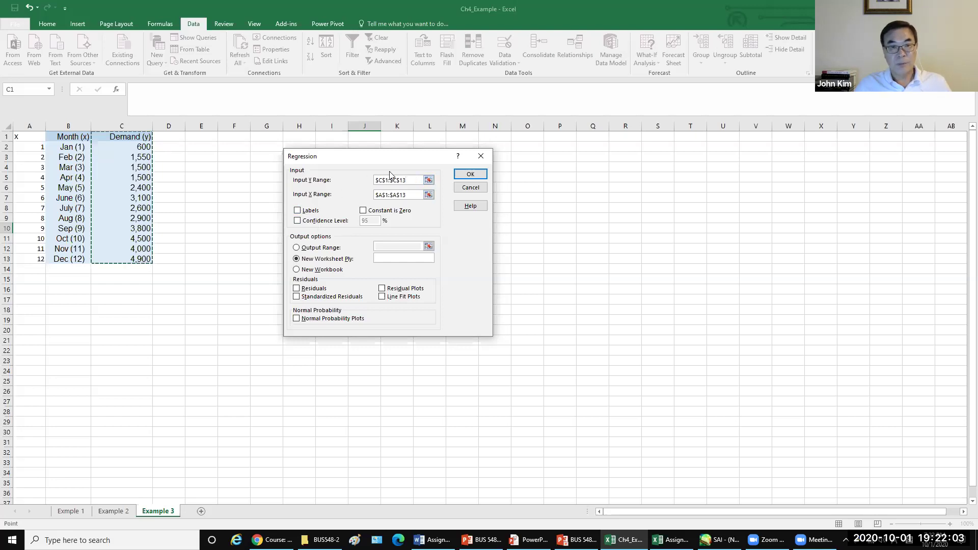
left_click_drag(413, 180, 370, 185)
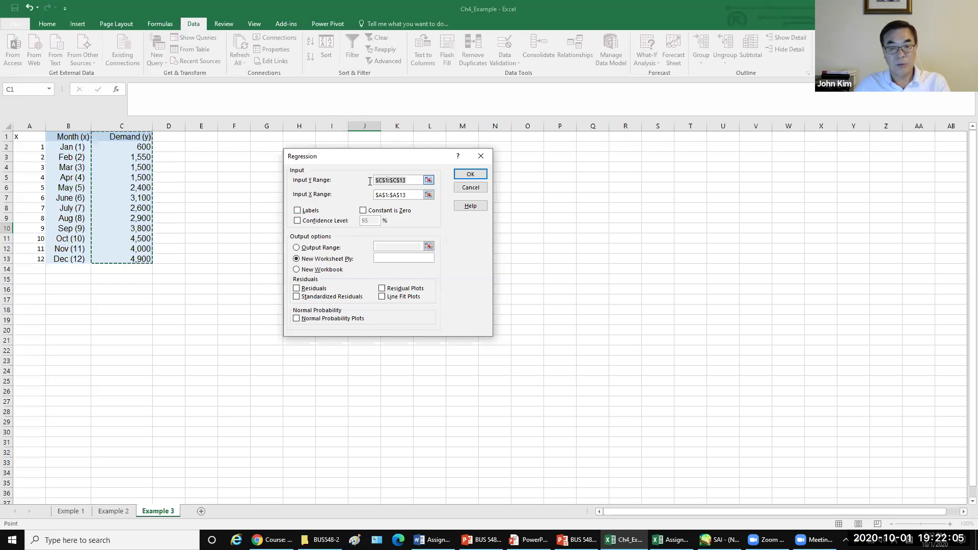
key("BackSpace")
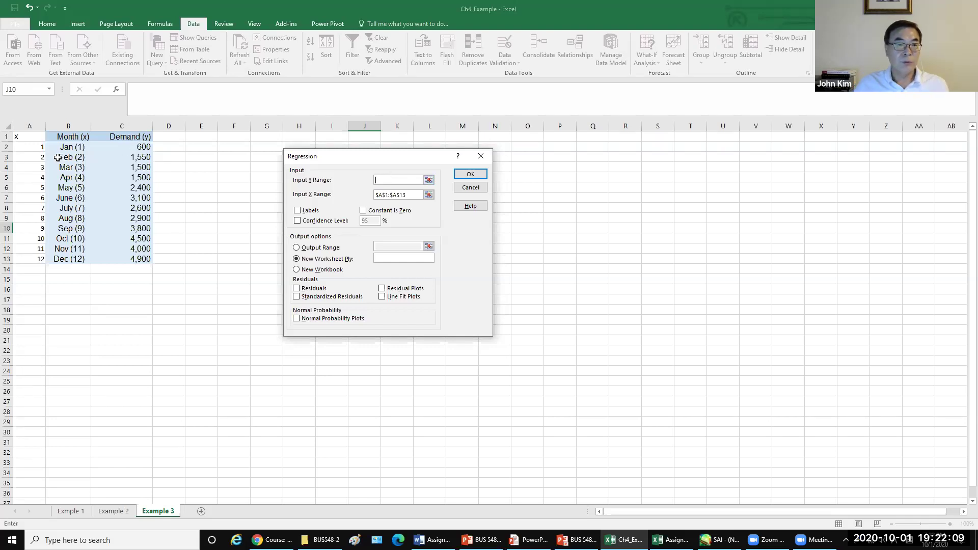
left_click_drag(138, 147, 145, 260)
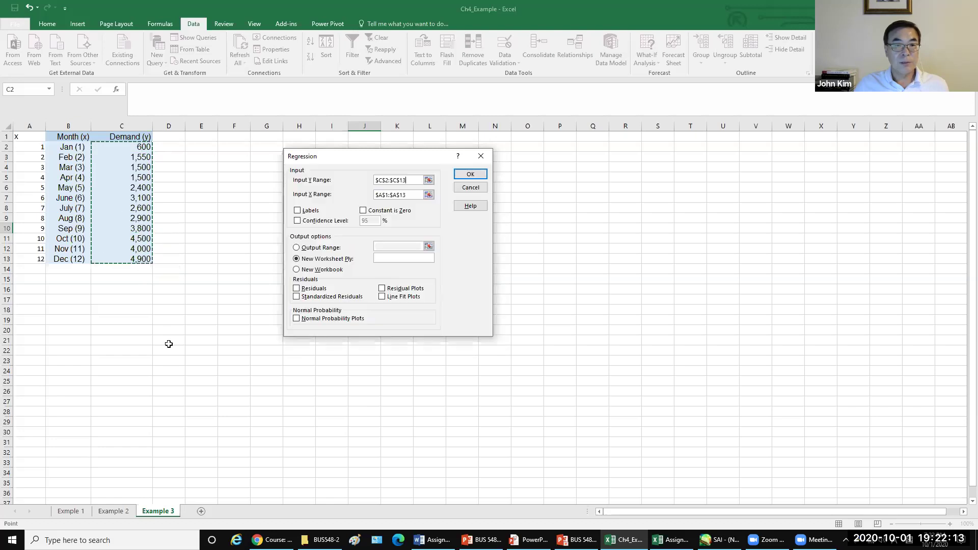
left_click_drag(408, 196, 376, 197)
key("BackSpace")
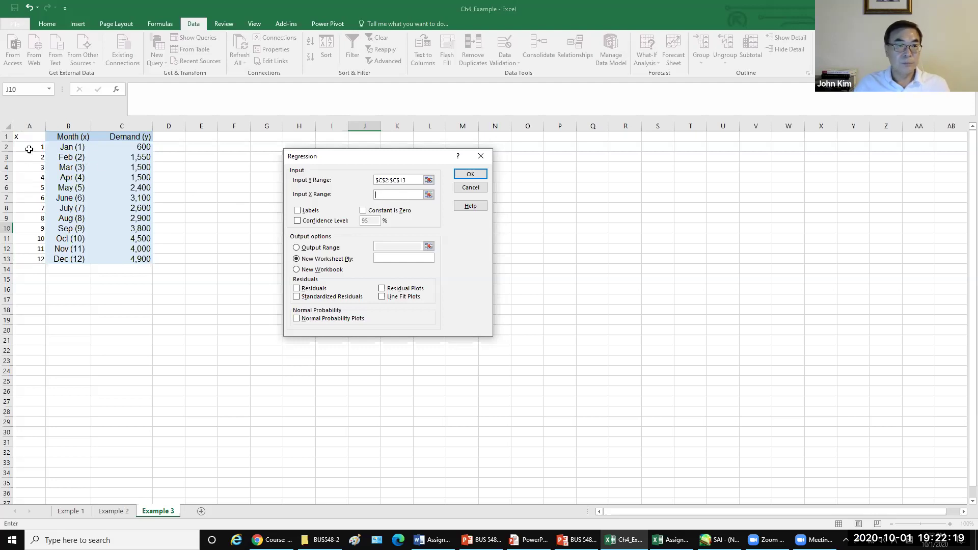
left_click_drag(33, 147, 29, 260)
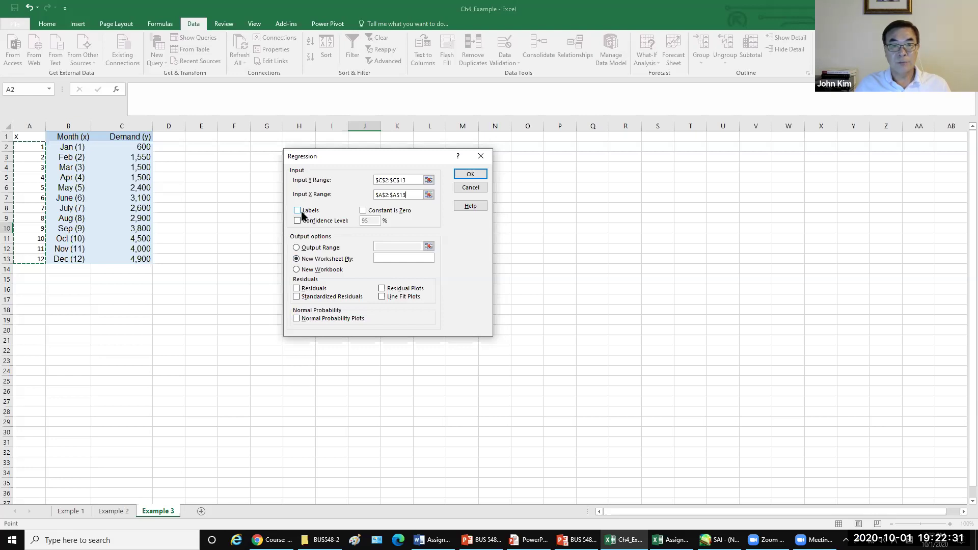
- Include the headers in the regression ranges again, with Y as C1:C13 and X as A1:A13, and enable Labels
left_click(417, 181)
left_click_drag(417, 179, 372, 180)
left_click(138, 136)
left_click_drag(140, 210, 139, 260)
left_click_drag(415, 194, 372, 196)
left_click_drag(24, 136, 24, 259)
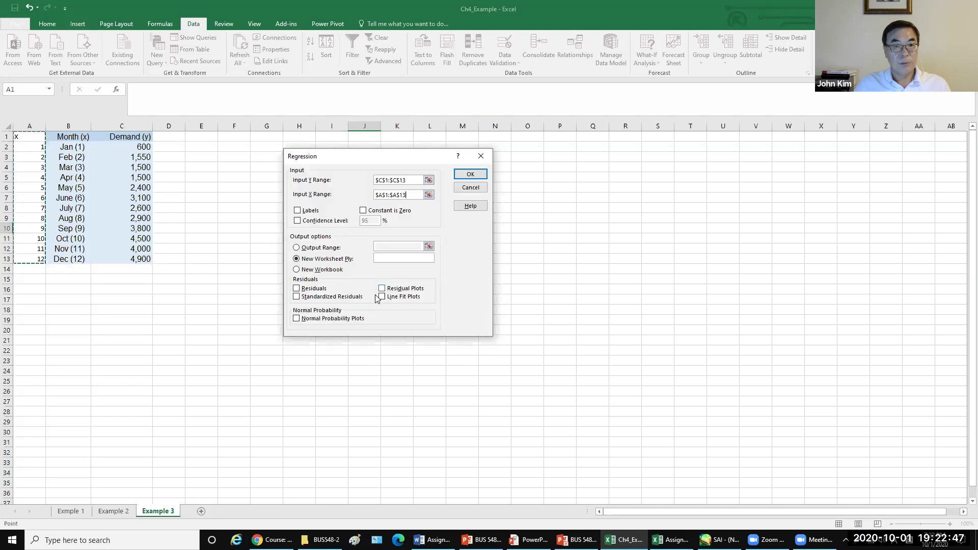
left_click(299, 210)
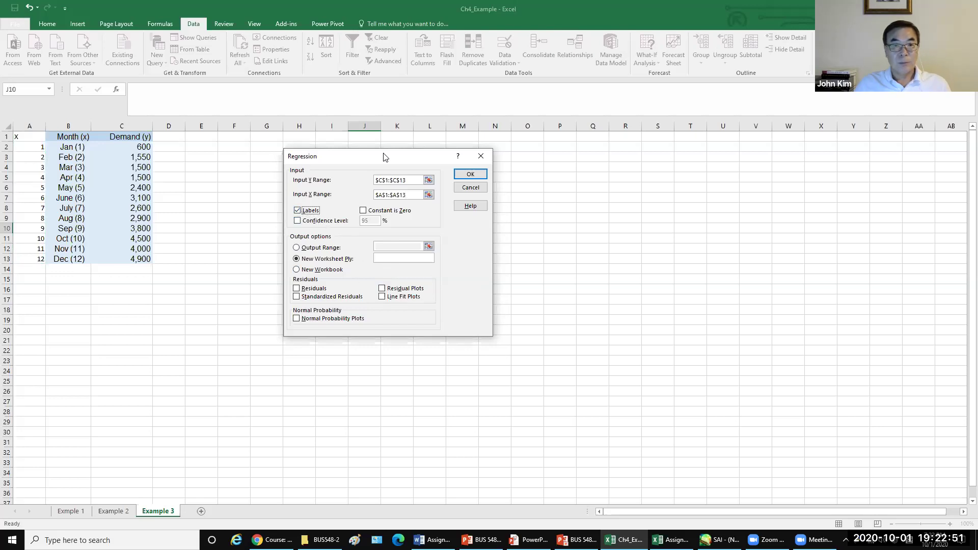
- Set the regression's Output Range to F1, keeping the Y range as C1:C13, and run the regression
left_click_drag(386, 158, 569, 155)
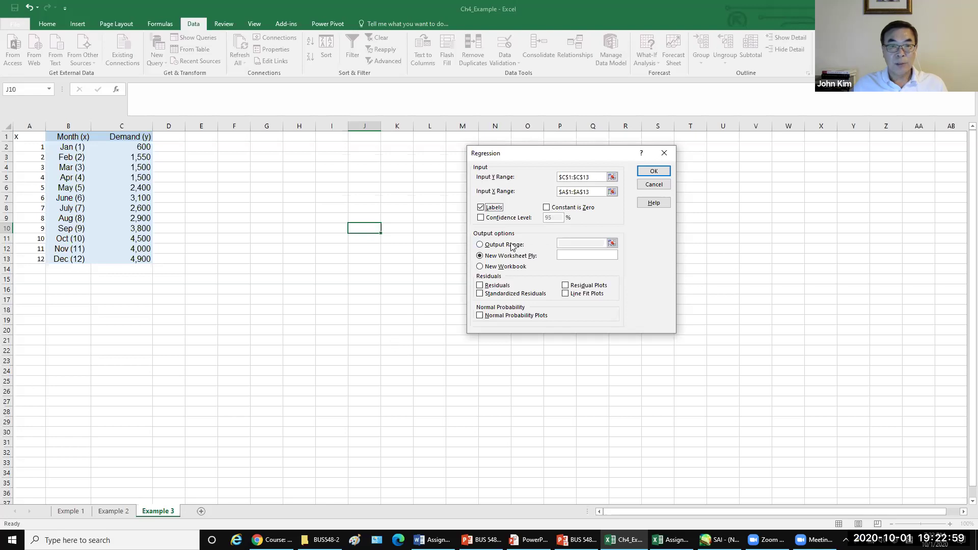
left_click(479, 244)
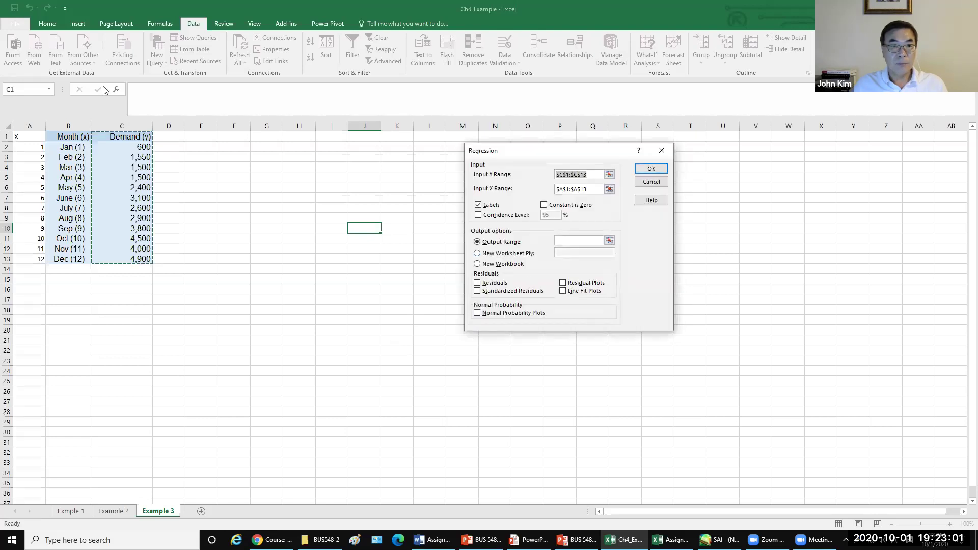
left_click(242, 137)
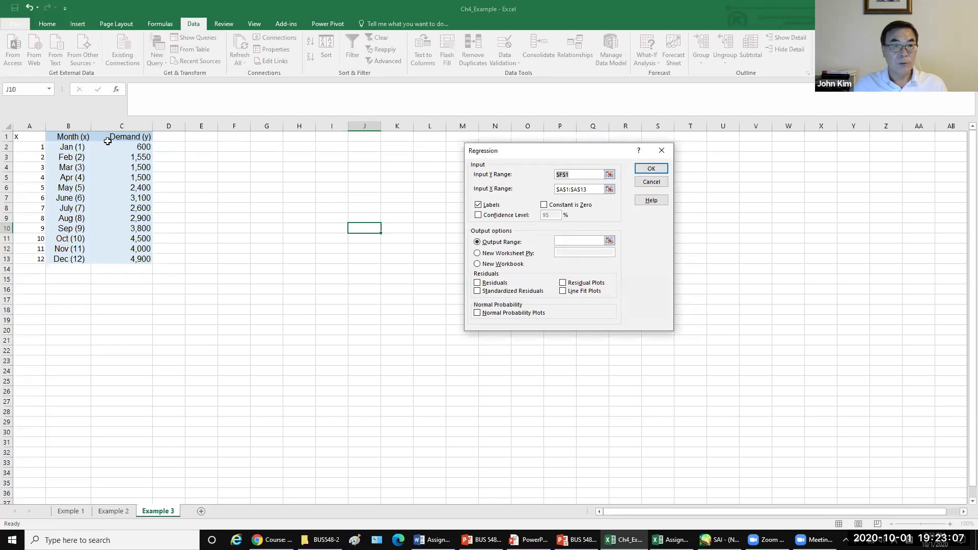
left_click_drag(131, 136, 138, 261)
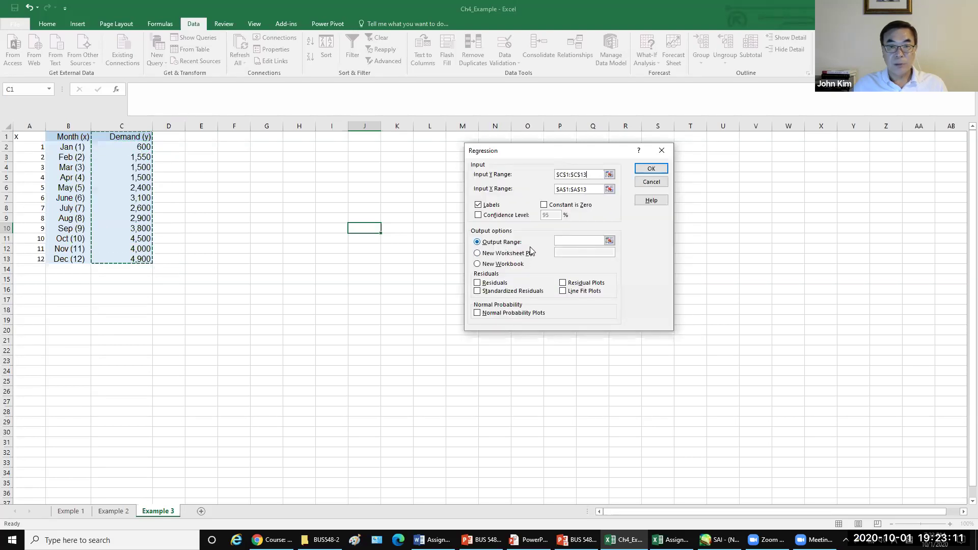
left_click(569, 239)
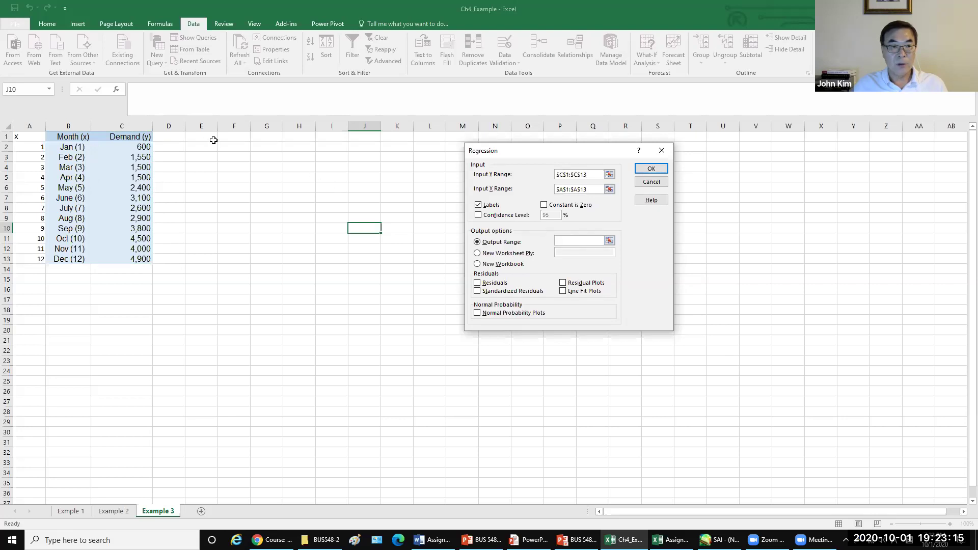
left_click(234, 137)
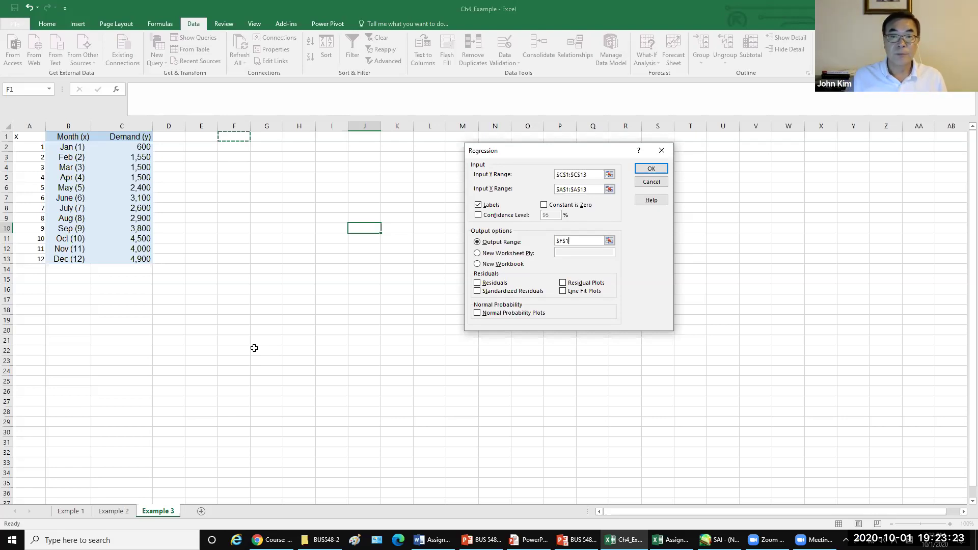
left_click(651, 169)
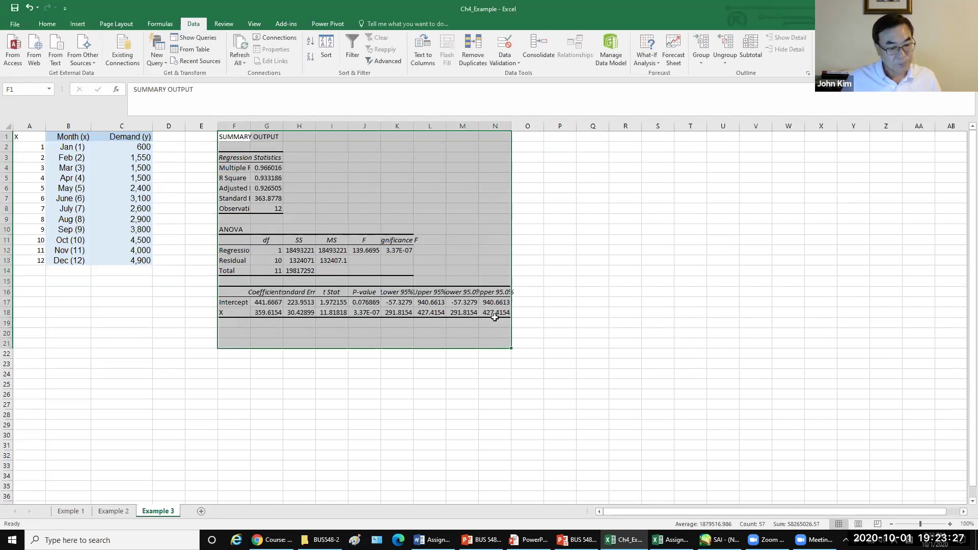
- Enlarge the Example 3 worksheet to 145% to read the regression's ANOVA and coefficient tables
left_click(615, 446)
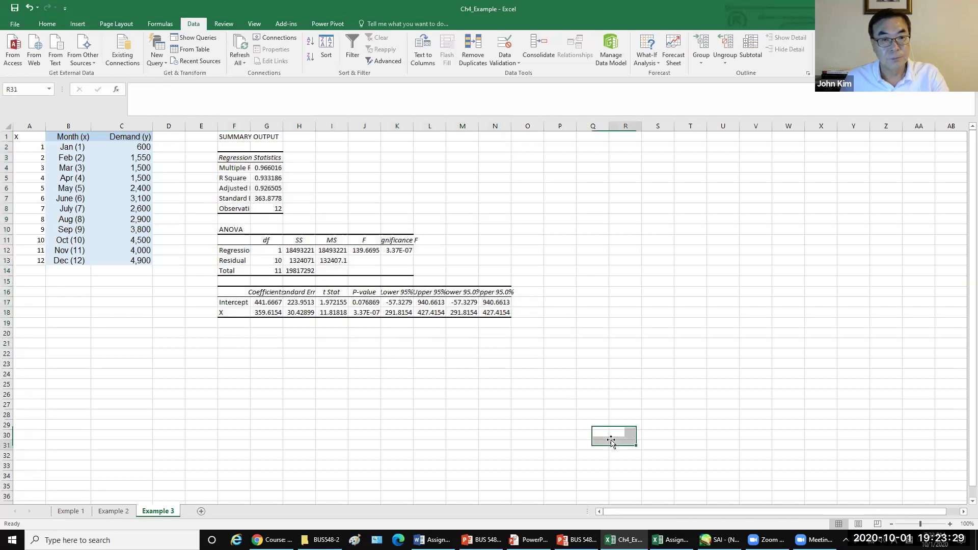
scroll(614, 442, "up", 1, "ctrl")
scroll(611, 440, "up", 3, "ctrl")
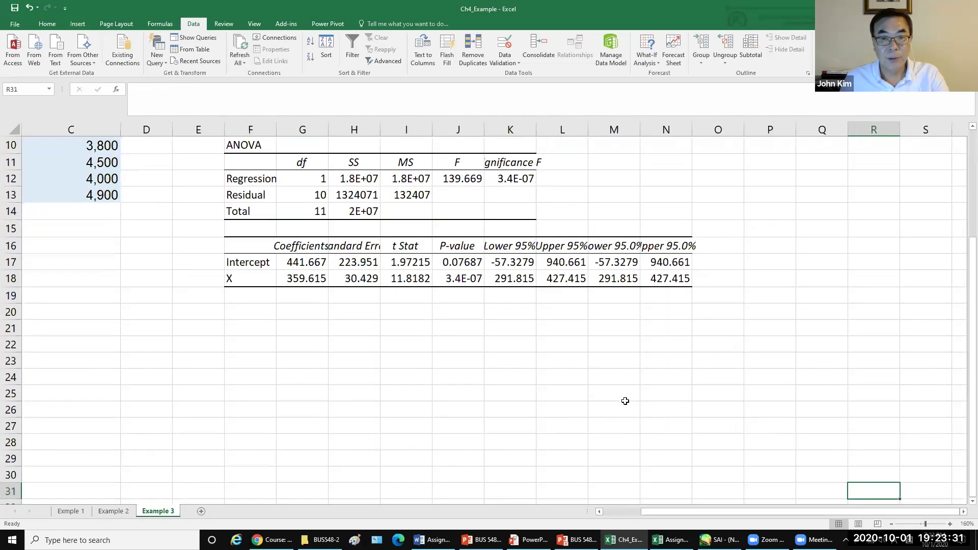
scroll(625, 401, "down", 1)
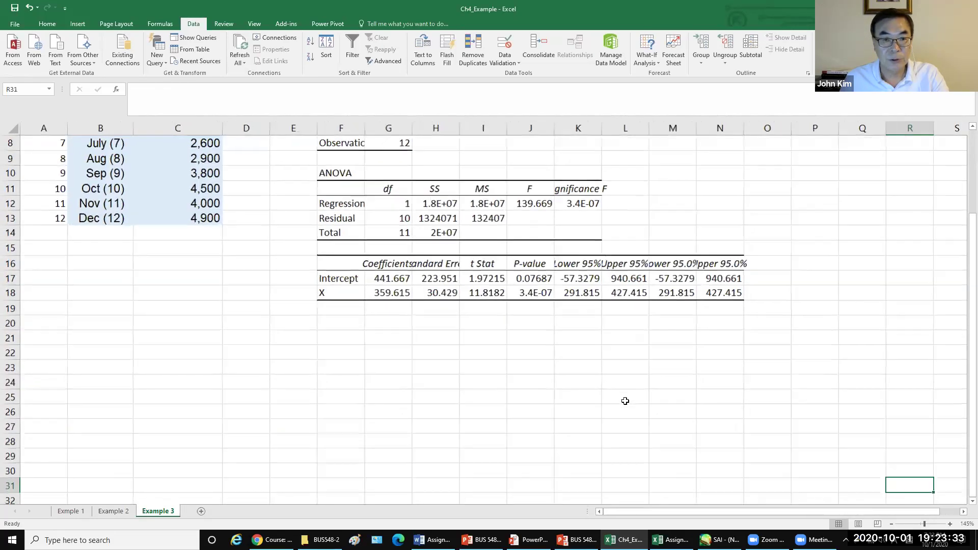
left_click(789, 237)
scroll(767, 429, "down", 1)
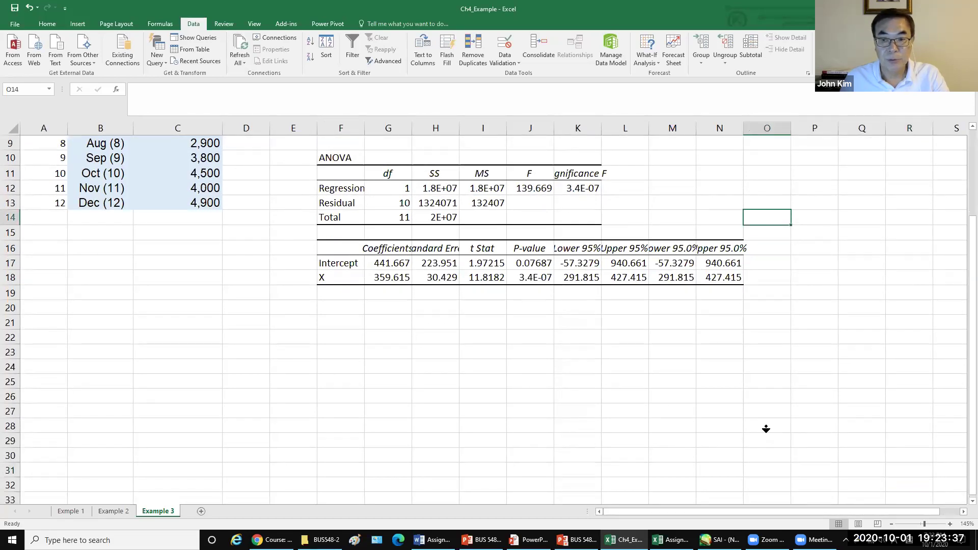
scroll(766, 430, "down", 20)
scroll(766, 429, "down", 20)
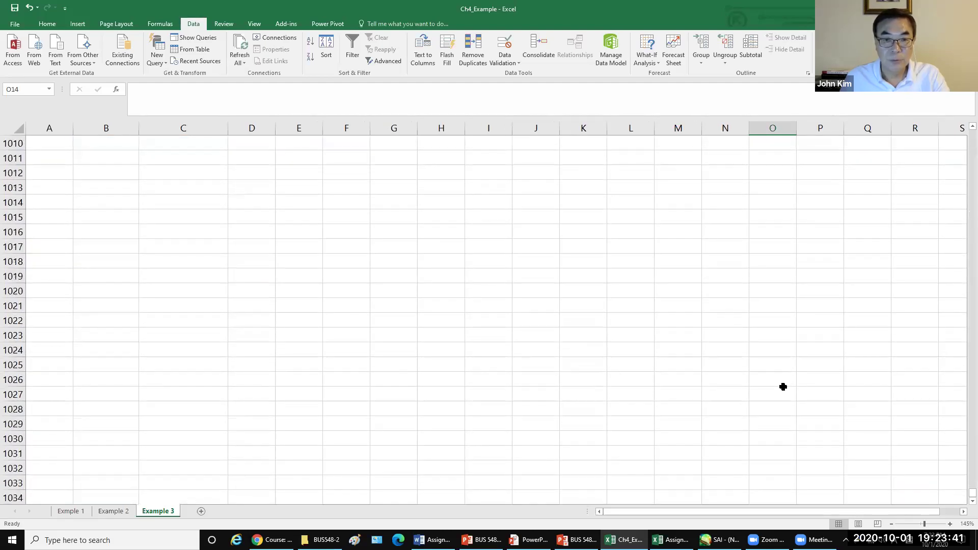
left_click_drag(761, 305, 760, 280)
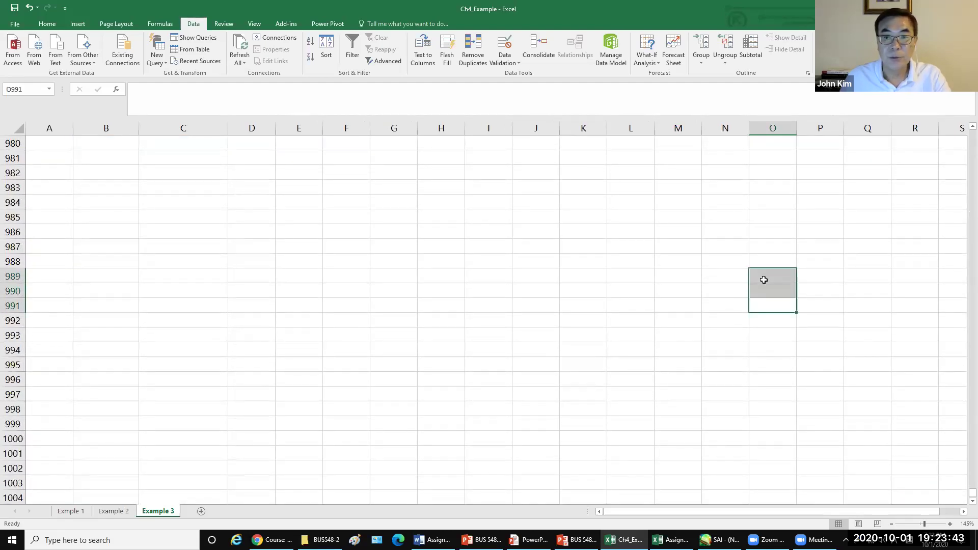
left_click(726, 206)
middle_click(726, 209)
scroll(727, 144, "up", 5)
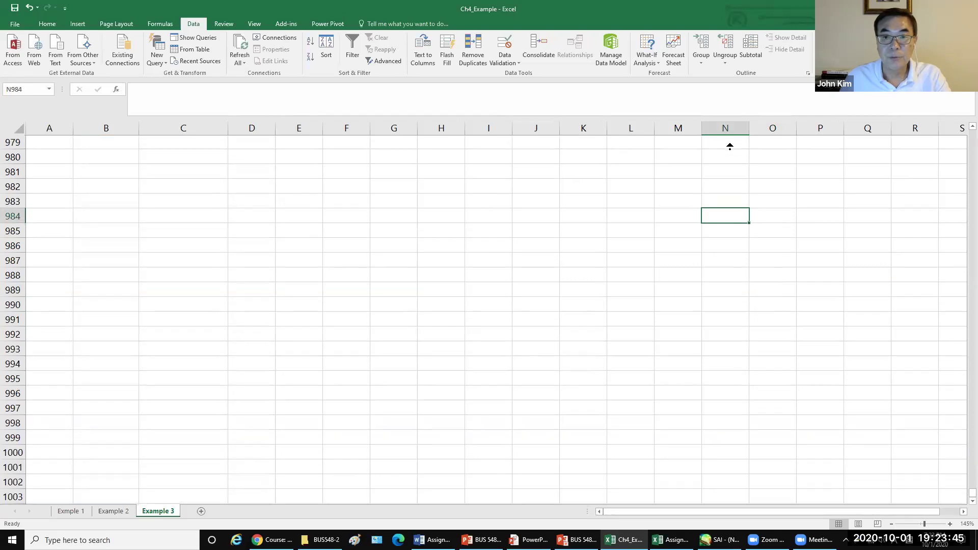
scroll(731, 122, "up", 14)
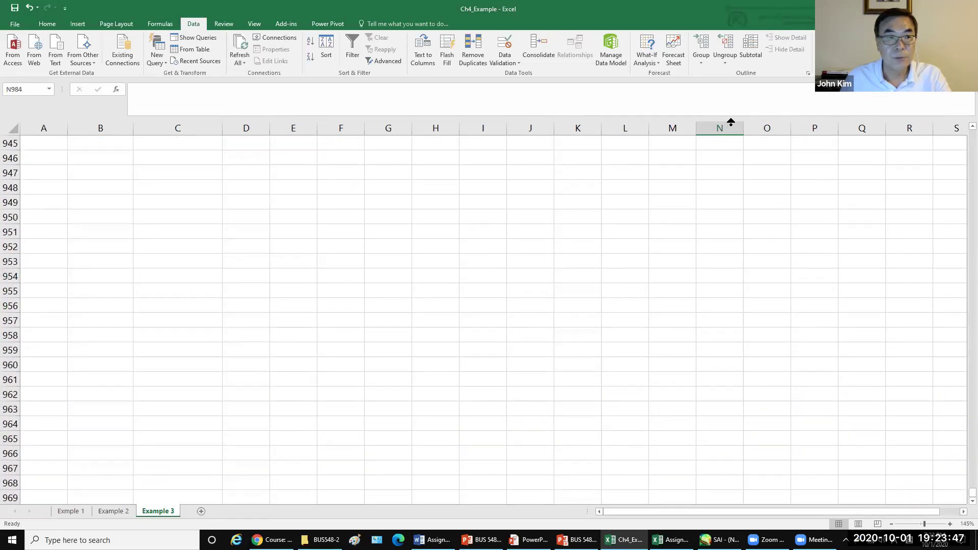
scroll(732, 122, "up", 14)
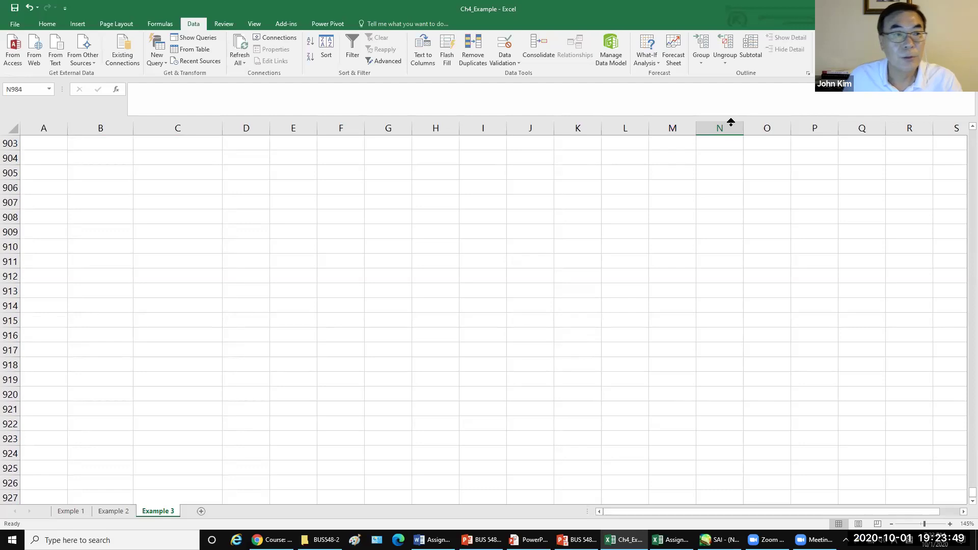
scroll(731, 122, "up", 16)
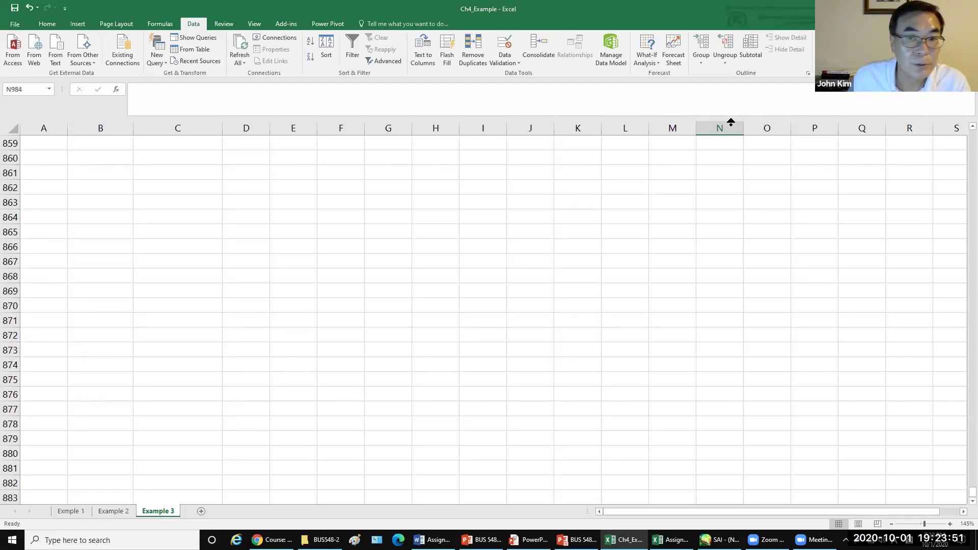
scroll(731, 122, "up", 20)
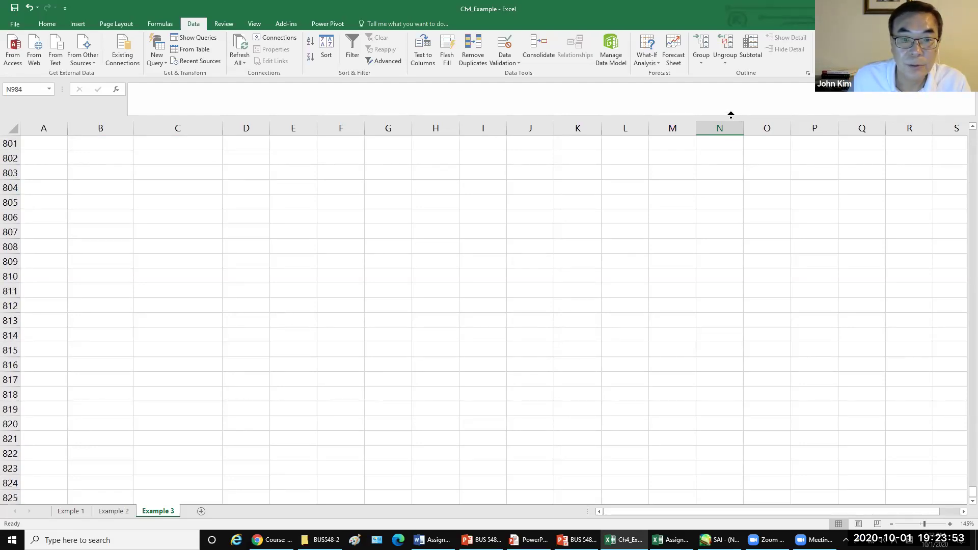
scroll(731, 114, "up", 20)
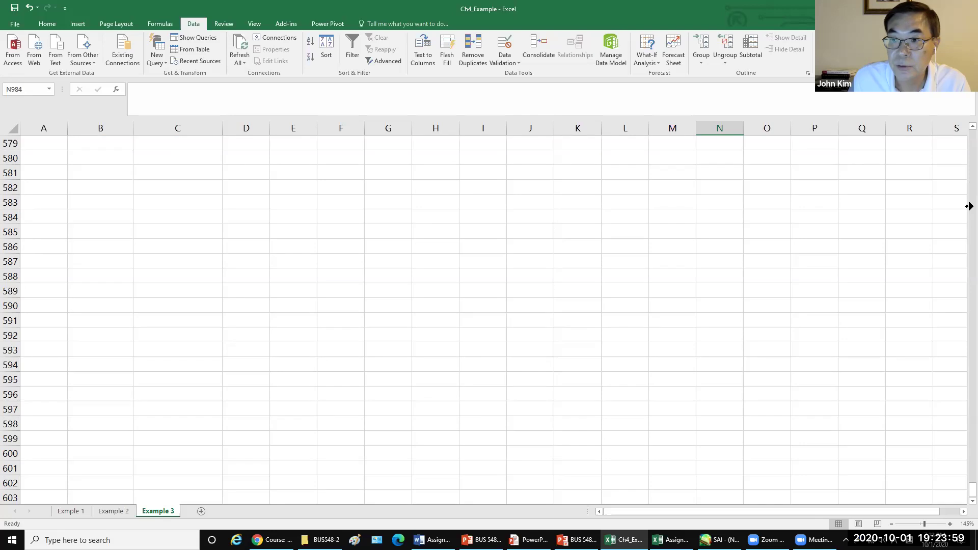
scroll(969, 207, "right", 20)
scroll(99, 431, "left", 20)
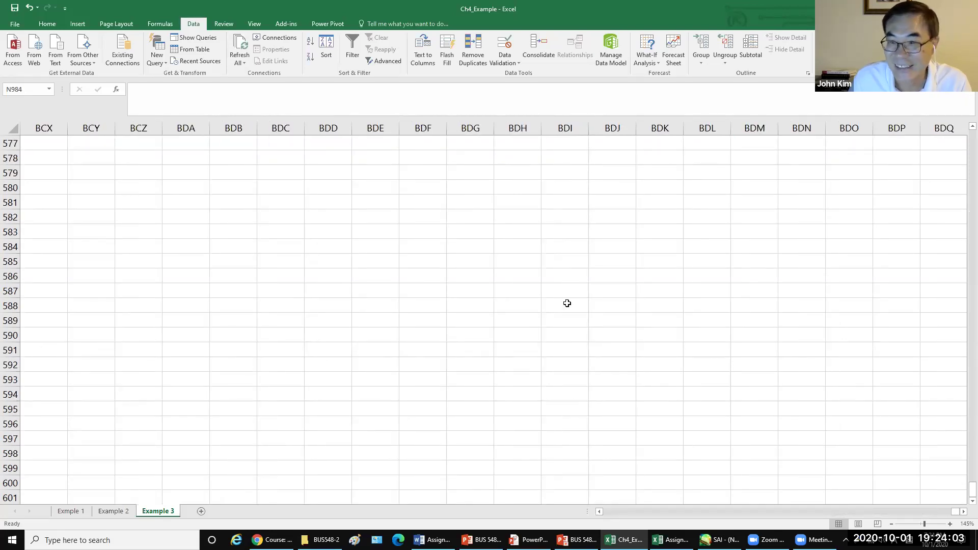
left_click(963, 106)
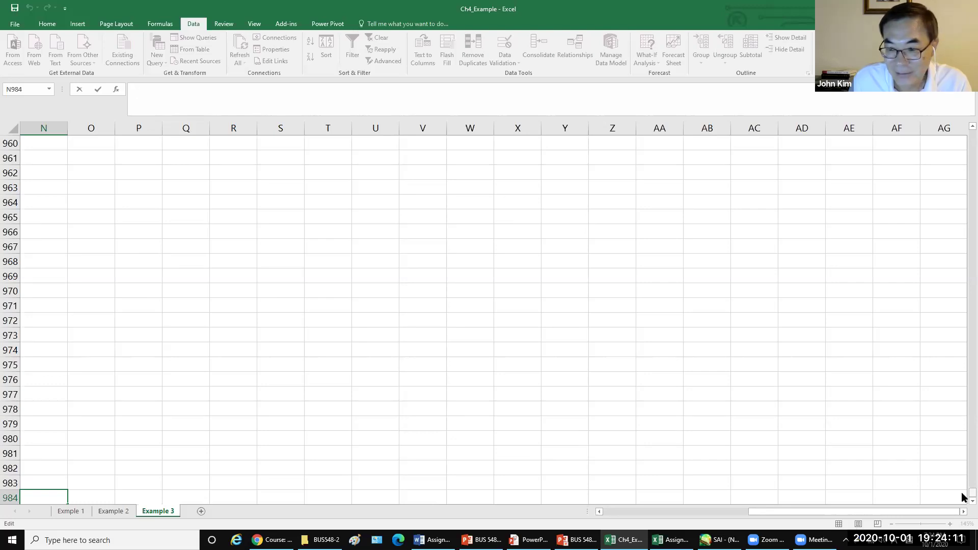
left_click_drag(963, 494, 963, 107)
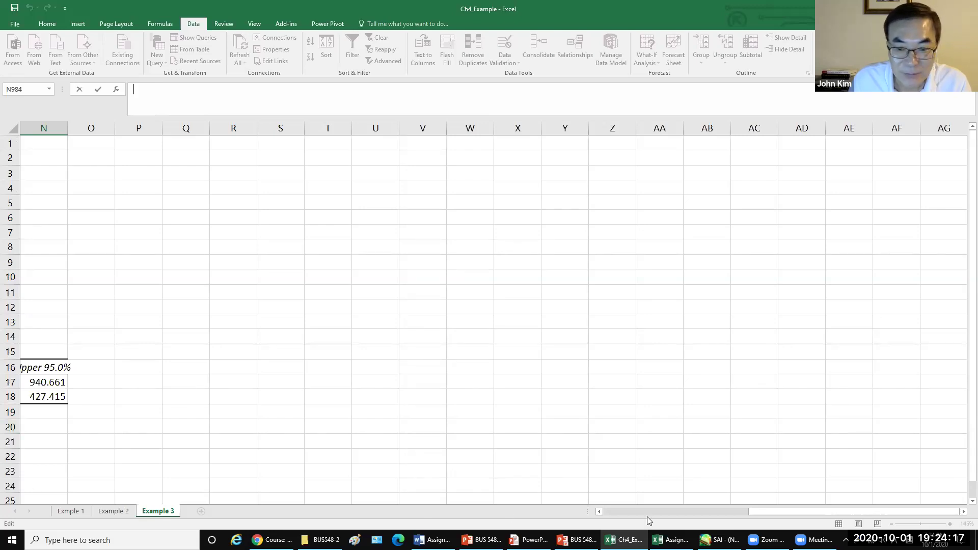
left_click_drag(785, 515, 615, 530)
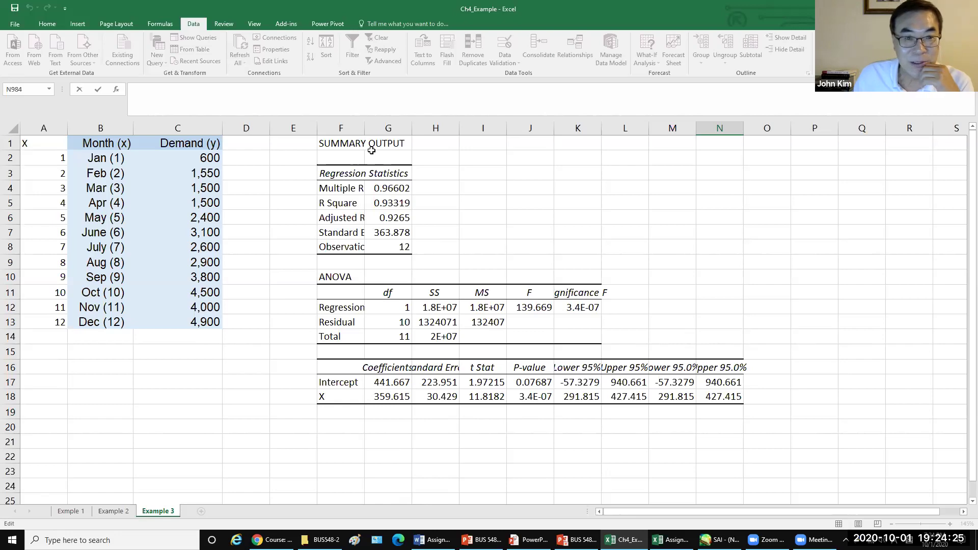
- AutoFit columns F and G so the regression output's row labels and coefficients show in full
left_click(367, 126)
double_click(363, 128)
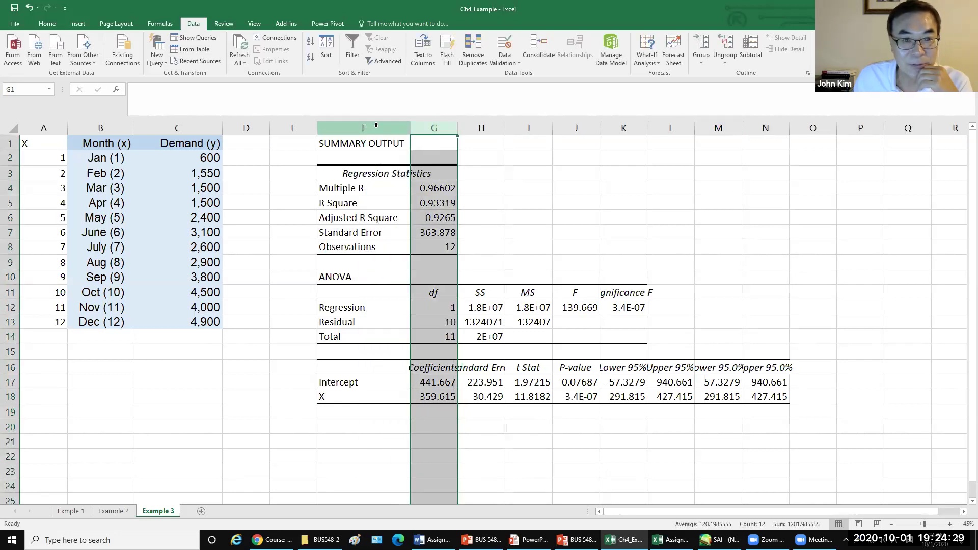
left_click_drag(457, 126, 457, 125)
double_click(457, 126)
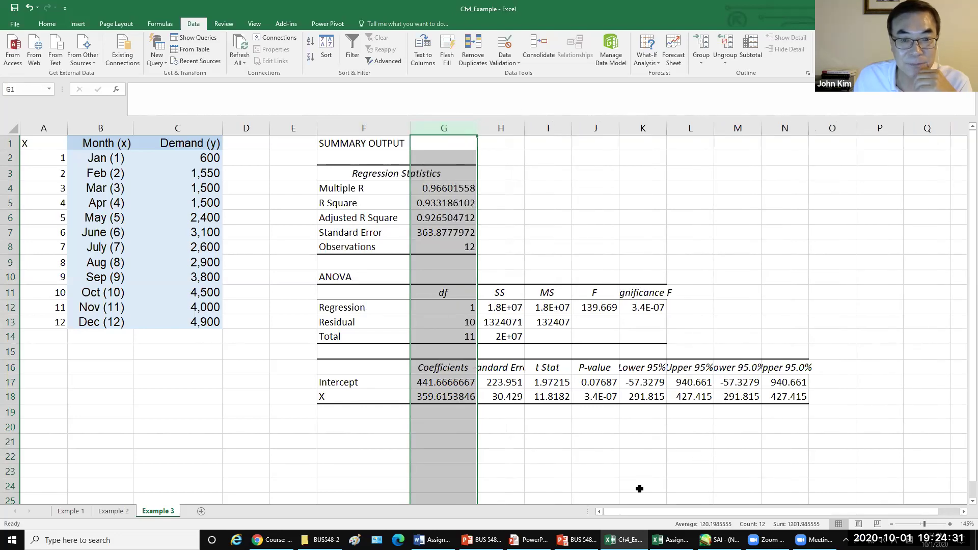
left_click(564, 472)
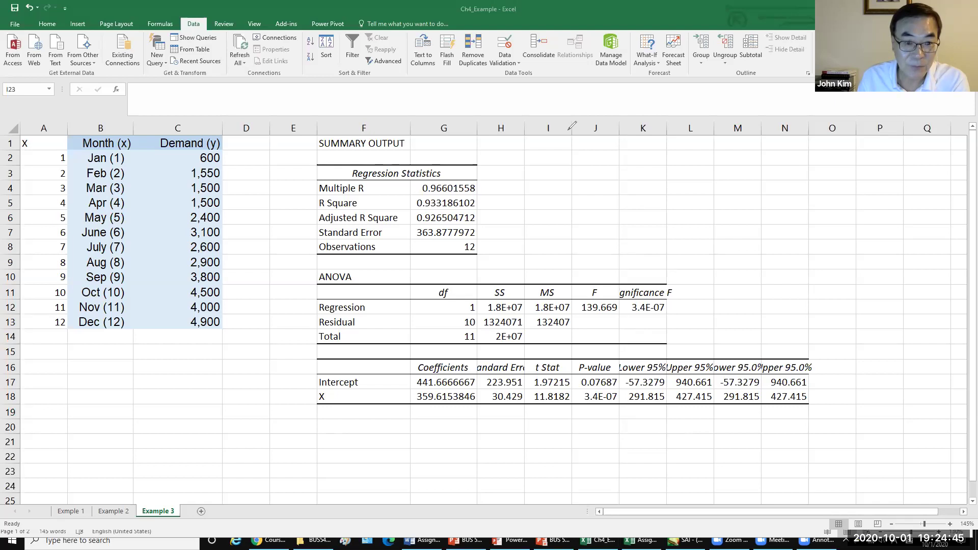
- Circle the coefficients table with the annotation pen and label the Intercept row a and the X row b
mouse_move(484, 415)
left_mouse_down()
mouse_move(292, 426)
mouse_move(279, 376)
mouse_move(466, 337)
mouse_move(520, 392)
mouse_move(482, 413)
left_mouse_up()
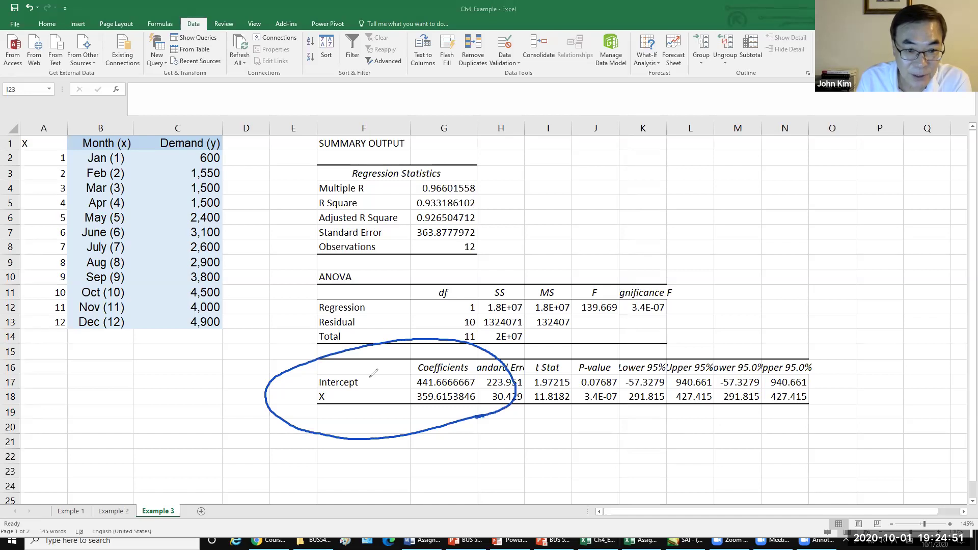
left_click_drag(374, 380, 382, 386)
mouse_move(374, 388)
left_mouse_down()
mouse_move(387, 400)
mouse_move(380, 395)
left_mouse_up()
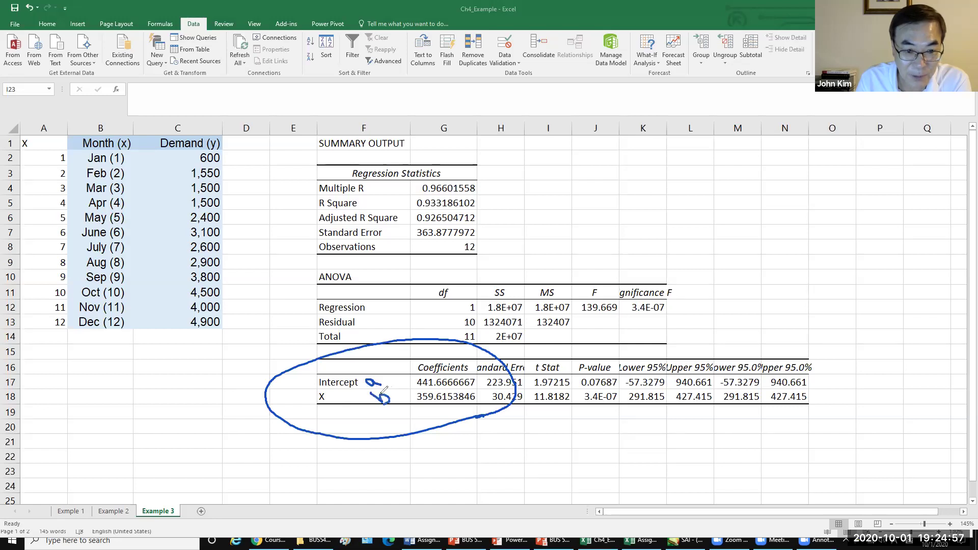
- Handwrite the regression equation Y = a + bX beside the Regression Statistics table
mouse_move(485, 168)
left_mouse_down()
mouse_move(501, 177)
mouse_move(508, 160)
mouse_move(516, 199)
mouse_move(530, 171)
left_mouse_up()
left_click_drag(520, 179, 622, 164)
left_click(578, 153)
left_click_drag(618, 150, 606, 171)
- Underline both coefficients and handwrite the fitted equation = 441.7 + 359.6X below the general form
left_click_drag(538, 220, 554, 228)
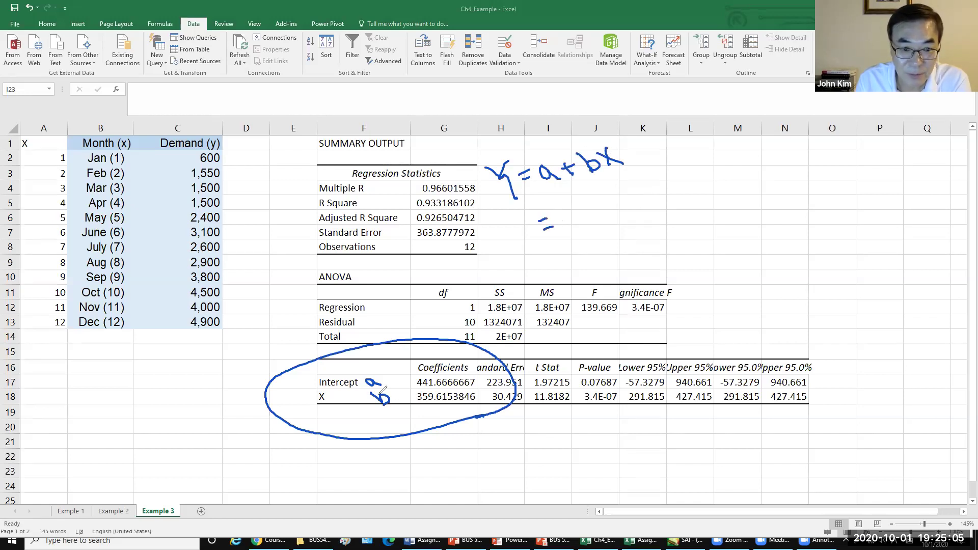
left_click_drag(429, 387, 446, 388)
mouse_move(557, 210)
left_mouse_down()
mouse_move(578, 229)
mouse_move(601, 217)
mouse_move(596, 227)
left_mouse_up()
mouse_move(608, 203)
left_mouse_down()
mouse_move(605, 218)
mouse_move(632, 199)
mouse_move(657, 199)
mouse_move(645, 200)
left_mouse_up()
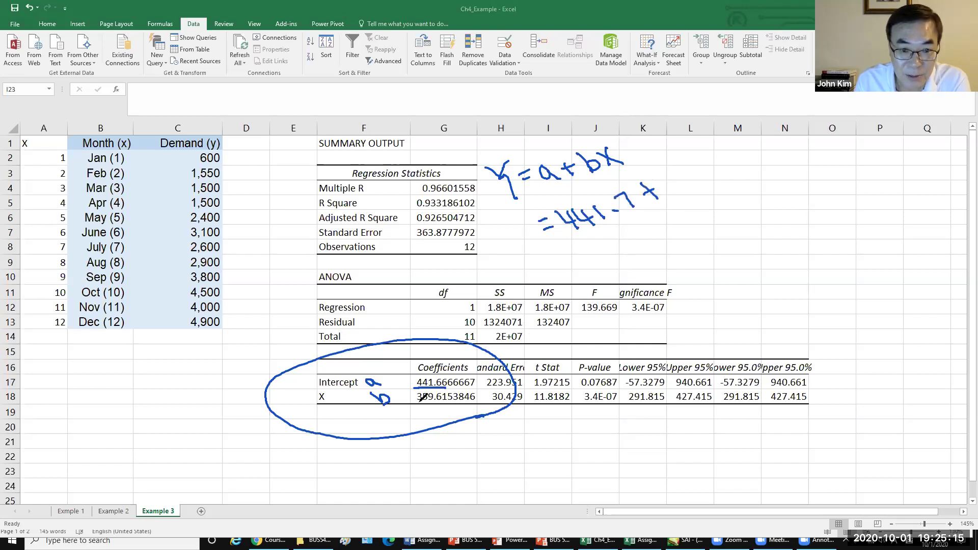
left_click_drag(418, 402, 450, 400)
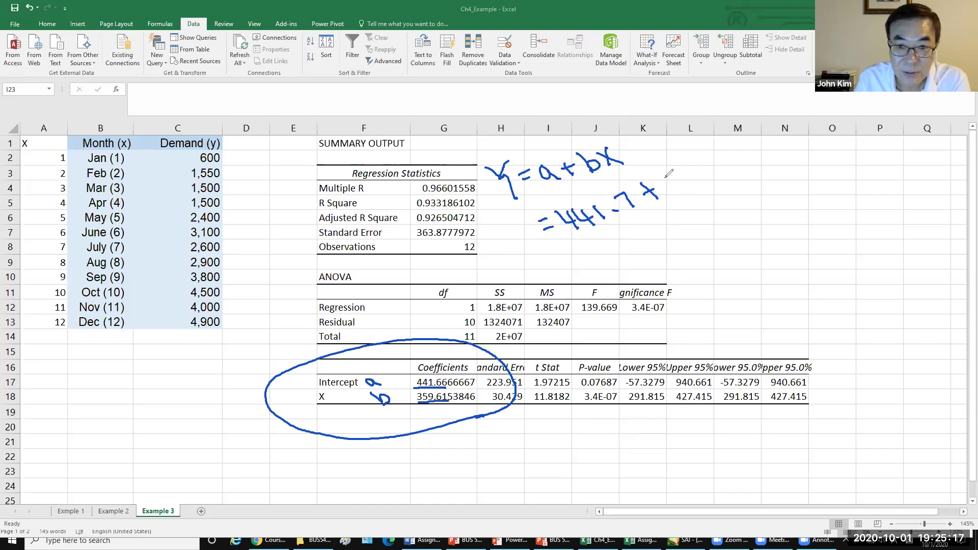
mouse_move(674, 175)
left_mouse_down()
mouse_move(676, 195)
mouse_move(696, 174)
mouse_move(698, 188)
mouse_move(713, 161)
mouse_move(722, 175)
mouse_move(733, 159)
left_mouse_up()
left_click(726, 171)
mouse_move(754, 126)
left_mouse_down()
mouse_move(755, 150)
mouse_move(776, 148)
left_mouse_up()
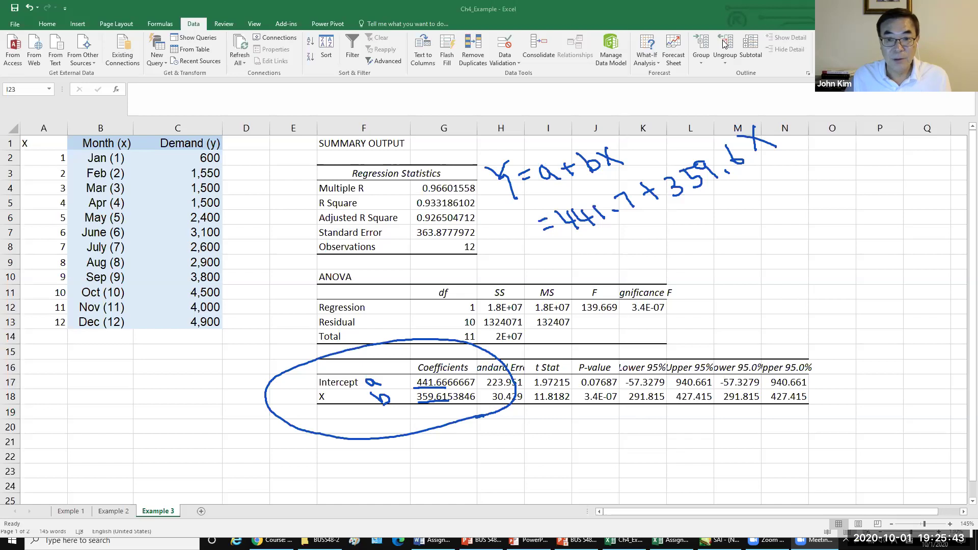
- Switch to the presentation to view the slide on forecasting demand for March next year, and return to the Excel workbook
key("alt+Tab")
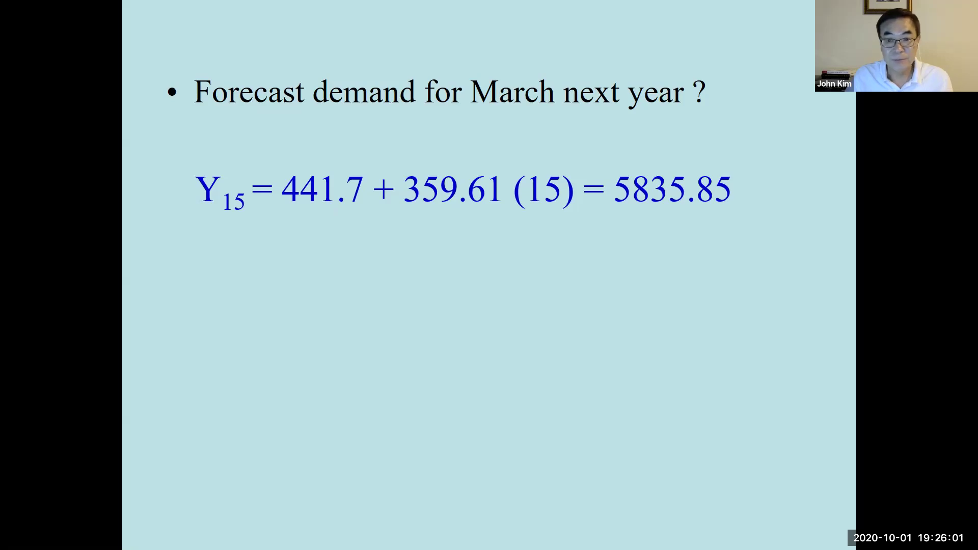
key("alt+Tab")
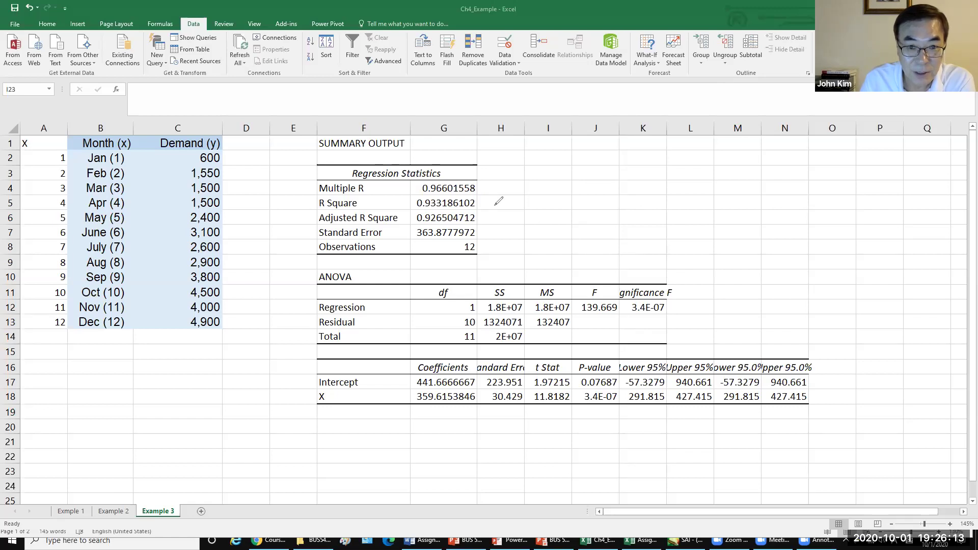
left_click_drag(488, 201, 509, 228)
left_click_drag(505, 198, 503, 213)
left_click_drag(515, 206, 525, 203)
mouse_move(517, 209)
left_mouse_down()
mouse_move(574, 186)
mouse_move(591, 198)
mouse_move(606, 192)
left_mouse_up()
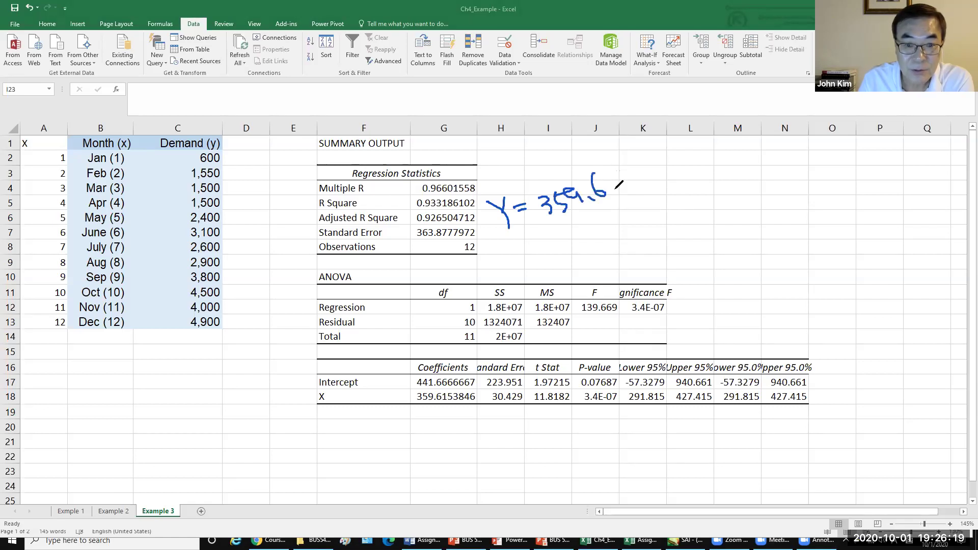
mouse_move(617, 182)
left_mouse_down()
mouse_move(634, 175)
mouse_move(634, 190)
left_mouse_up()
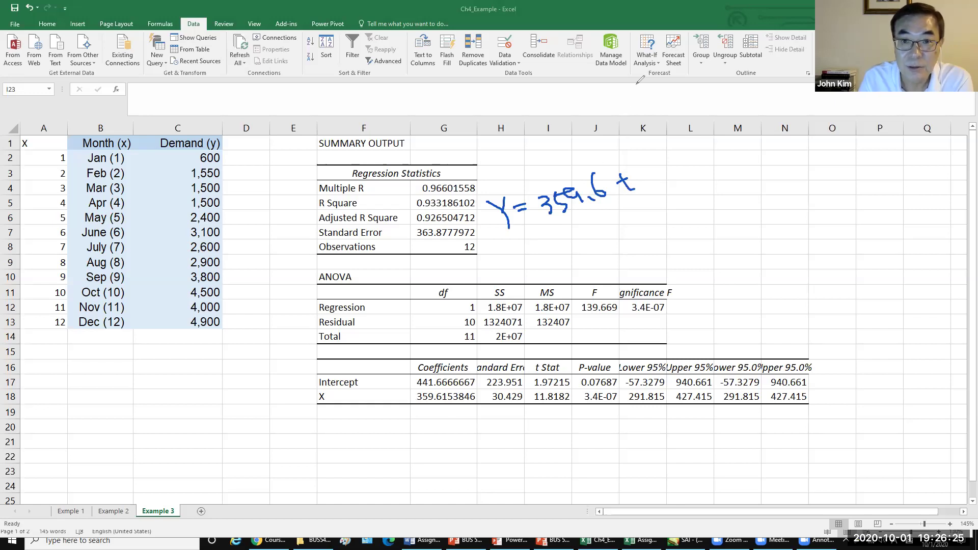
key("e")
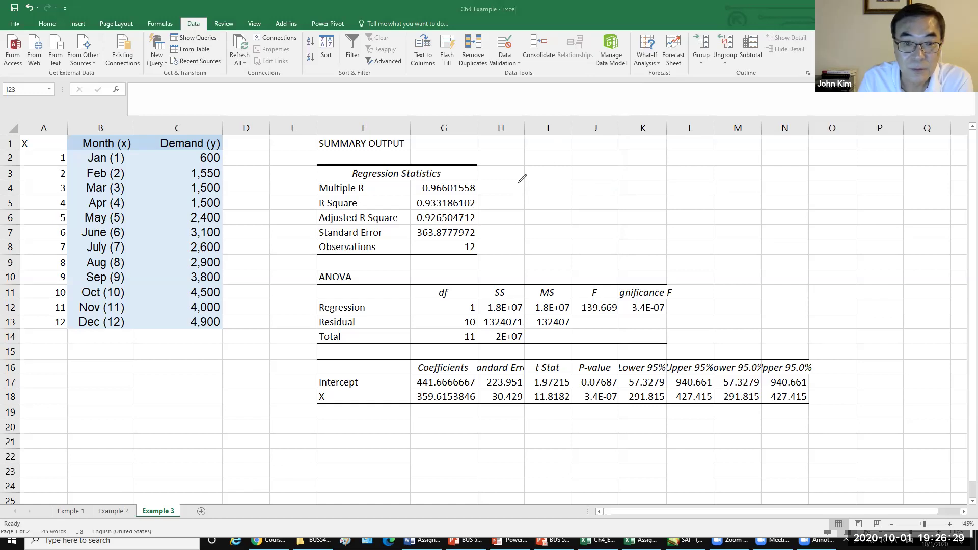
- Handwrite the fitted equation Y = 441.7 + 369.61X with the annotation pen beside the Regression Statistics table
left_click_drag(516, 180, 540, 219)
mouse_move(549, 187)
left_mouse_down()
mouse_move(593, 177)
mouse_move(589, 185)
left_mouse_up()
mouse_move(597, 168)
left_mouse_down()
mouse_move(606, 182)
mouse_move(621, 179)
mouse_move(686, 144)
left_mouse_up()
left_click(610, 164)
left_click(634, 171)
left_click_drag(673, 139, 684, 152)
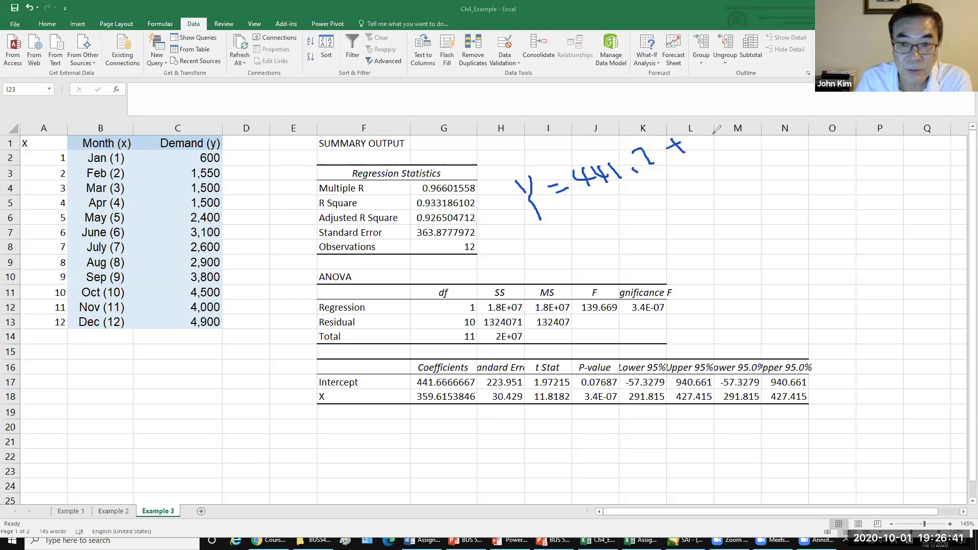
left_click_drag(689, 129, 700, 147)
mouse_move(731, 116)
left_mouse_down()
mouse_move(724, 131)
mouse_move(745, 114)
mouse_move(755, 125)
left_mouse_up()
mouse_move(777, 94)
left_mouse_down()
mouse_move(768, 113)
mouse_move(776, 106)
left_mouse_up()
left_click_drag(780, 93, 795, 107)
mouse_move(801, 71)
left_mouse_down()
mouse_move(804, 104)
mouse_move(828, 96)
left_mouse_up()
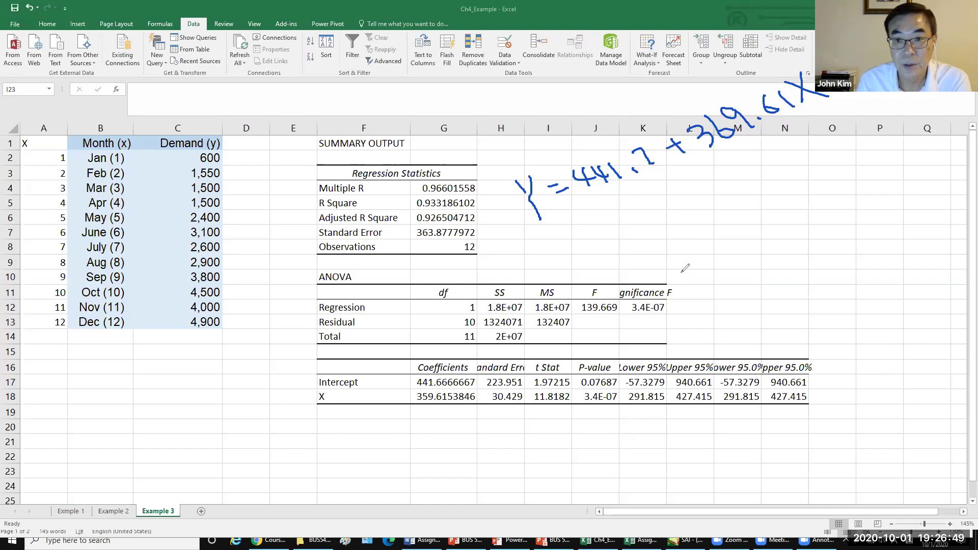
- Handwrite the month-15 forecast Y15 = 441.7 + 369.61(15) below the fitted equation, with an equals sign on the line beneath
left_click_drag(531, 237, 557, 240)
mouse_move(558, 231)
left_mouse_down()
mouse_move(575, 262)
mouse_move(582, 256)
left_mouse_up()
mouse_move(597, 236)
left_mouse_down()
mouse_move(591, 255)
mouse_move(612, 221)
left_mouse_up()
left_click_drag(605, 233, 646, 211)
mouse_move(640, 206)
left_mouse_down()
mouse_move(643, 223)
mouse_move(665, 209)
left_mouse_up()
mouse_move(657, 202)
left_mouse_down()
mouse_move(662, 218)
mouse_move(678, 210)
left_mouse_up()
mouse_move(684, 190)
left_mouse_down()
mouse_move(696, 185)
mouse_move(702, 204)
mouse_move(719, 178)
mouse_move(712, 191)
left_mouse_up()
mouse_move(723, 163)
left_mouse_down()
mouse_move(733, 168)
mouse_move(719, 184)
left_mouse_up()
mouse_move(744, 151)
left_mouse_down()
mouse_move(748, 174)
mouse_move(774, 155)
left_mouse_up()
left_click_drag(783, 135, 779, 150)
mouse_move(791, 130)
left_mouse_down()
mouse_move(793, 146)
mouse_move(807, 144)
left_mouse_up()
mouse_move(814, 125)
left_mouse_down()
mouse_move(815, 147)
mouse_move(823, 119)
mouse_move(822, 135)
left_mouse_up()
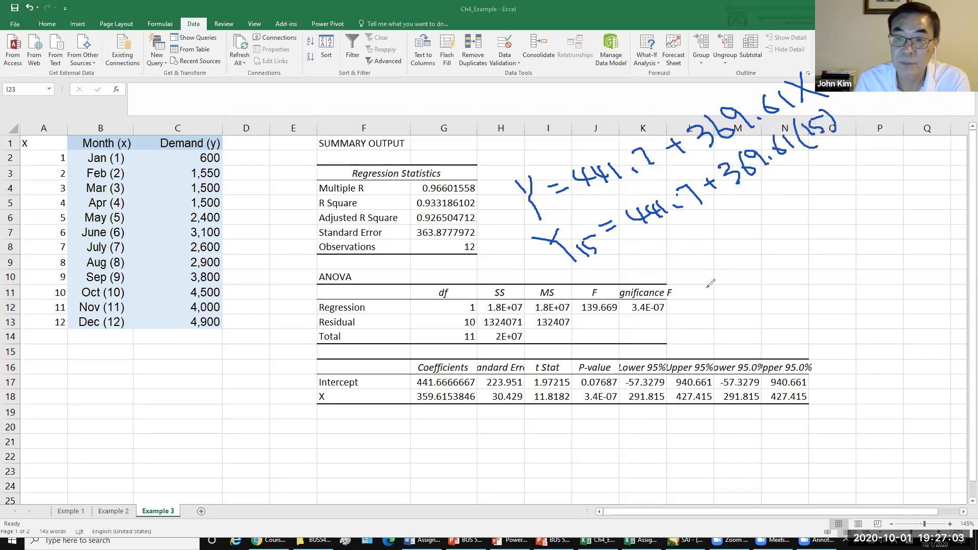
left_click_drag(621, 254, 633, 258)
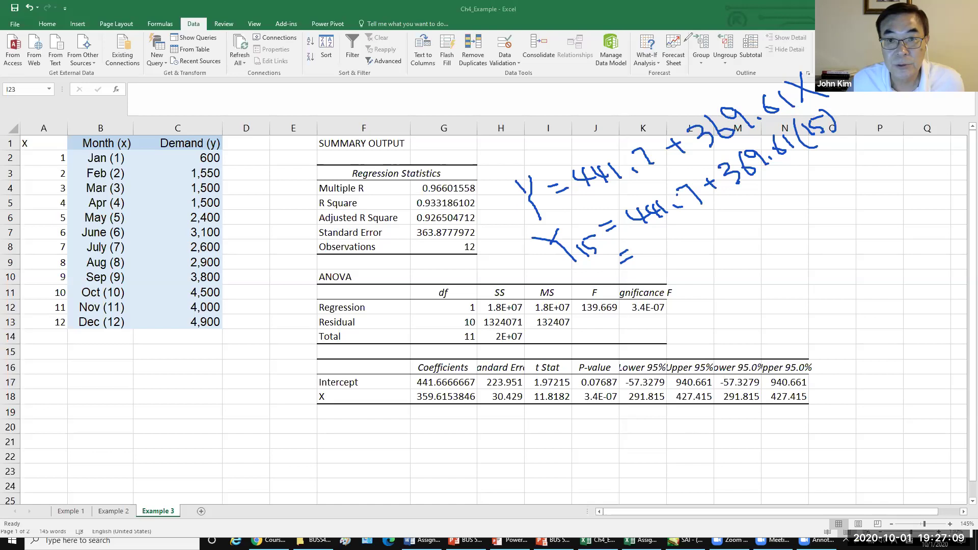
- Enter the label "Y15 =" in cell F20 below the coefficients table
left_click(343, 430)
mouse_move(530, 540)
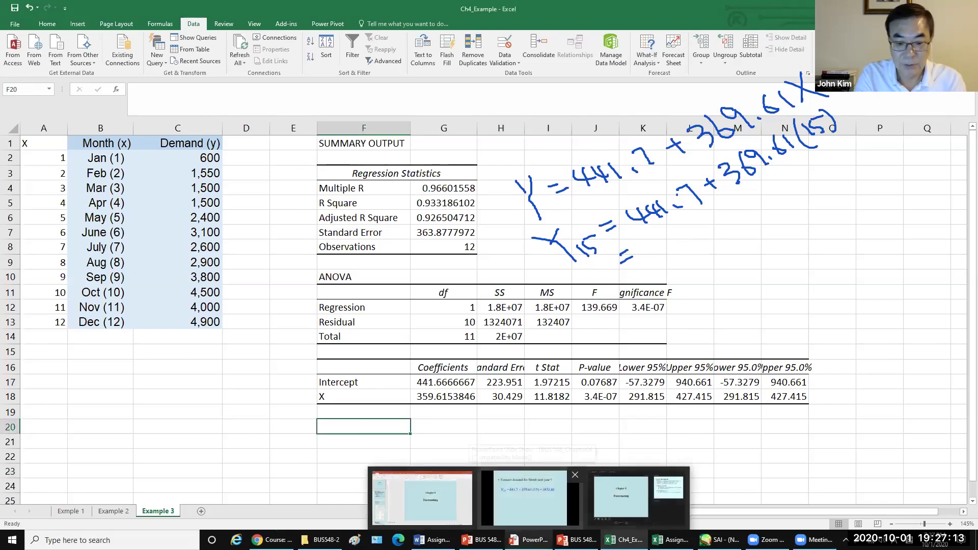
type("Y1")
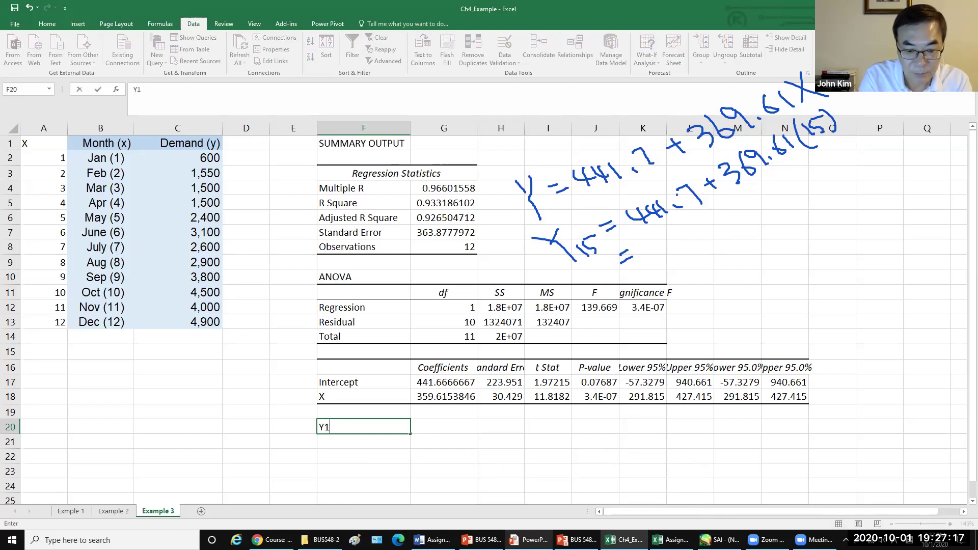
type("5 =")
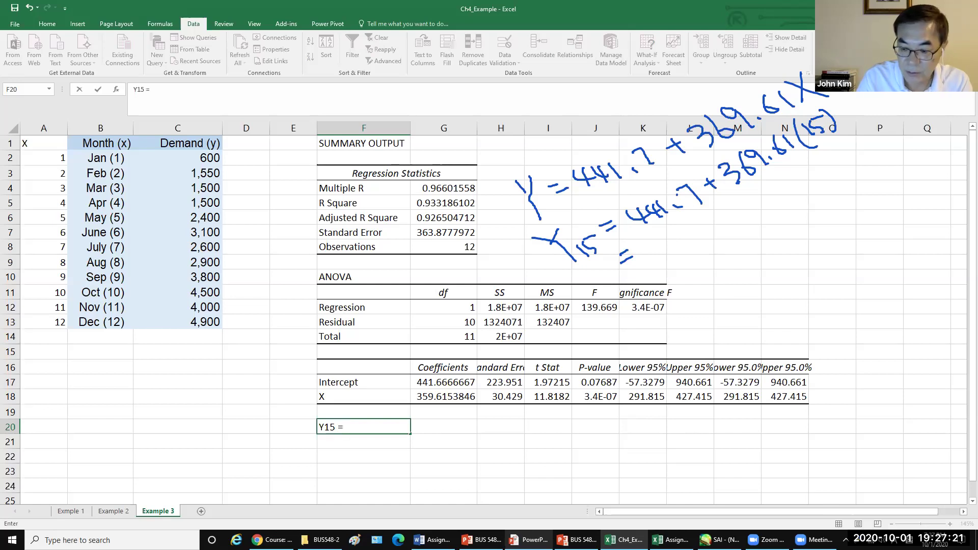
key("Tab")
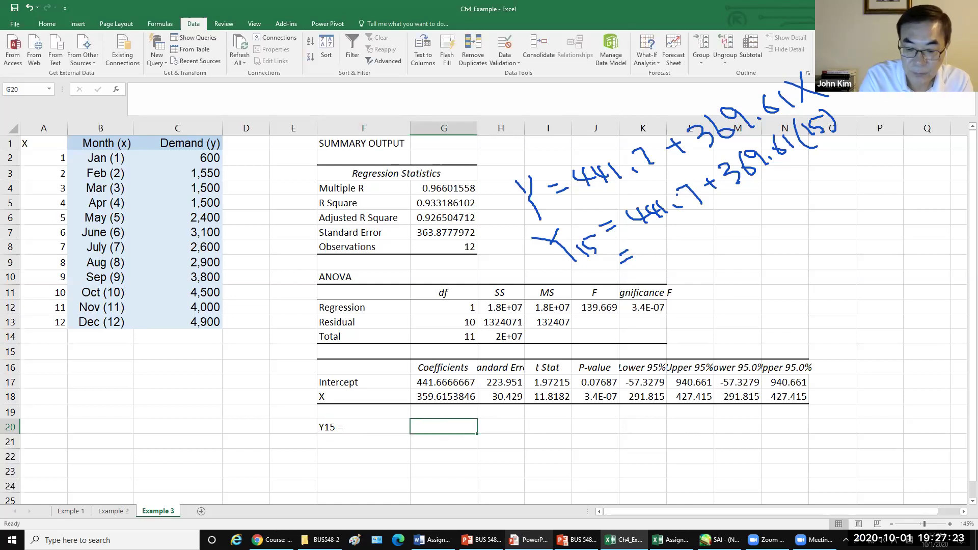
- Calculate the month-15 forecast in cell G20 with the formula =G17+(G18*15), using the intercept and X coefficients
type("=")
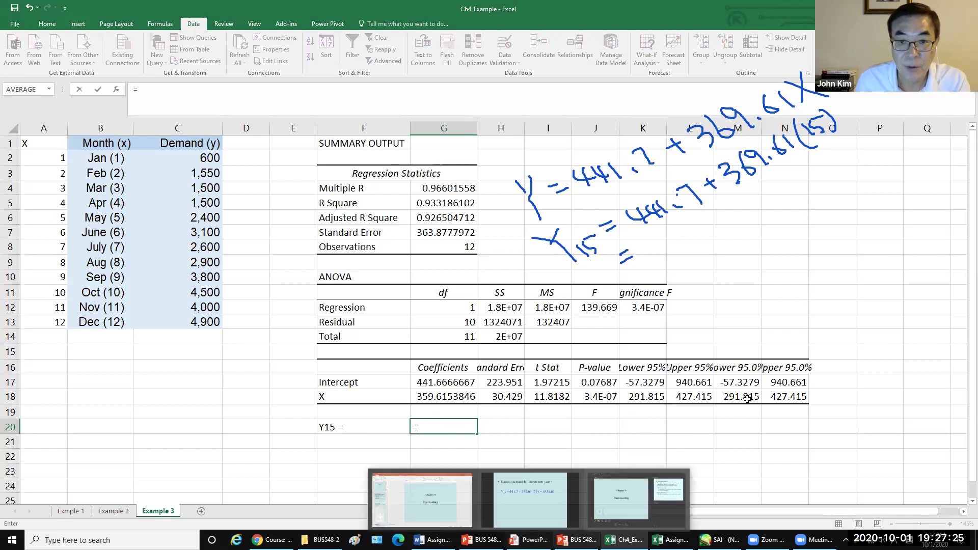
left_click(428, 383)
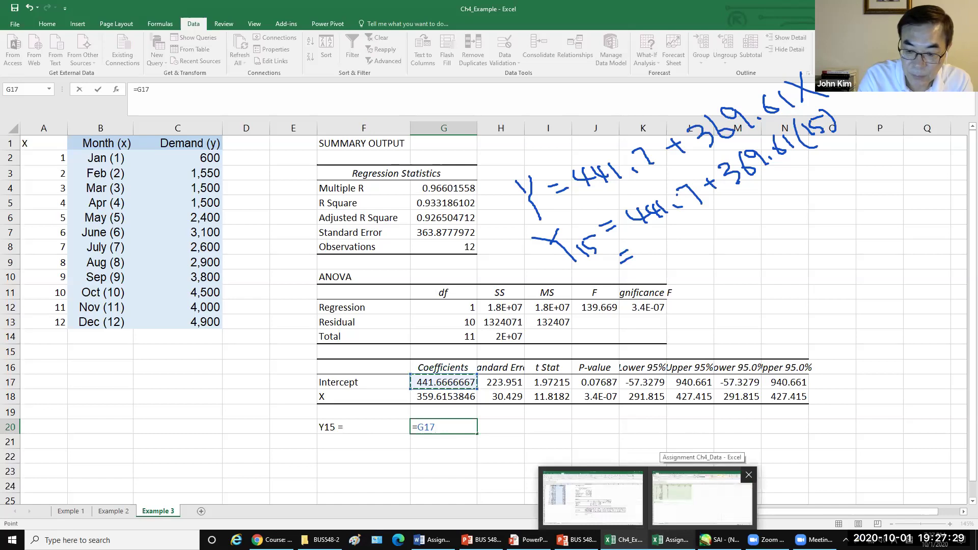
type("+")
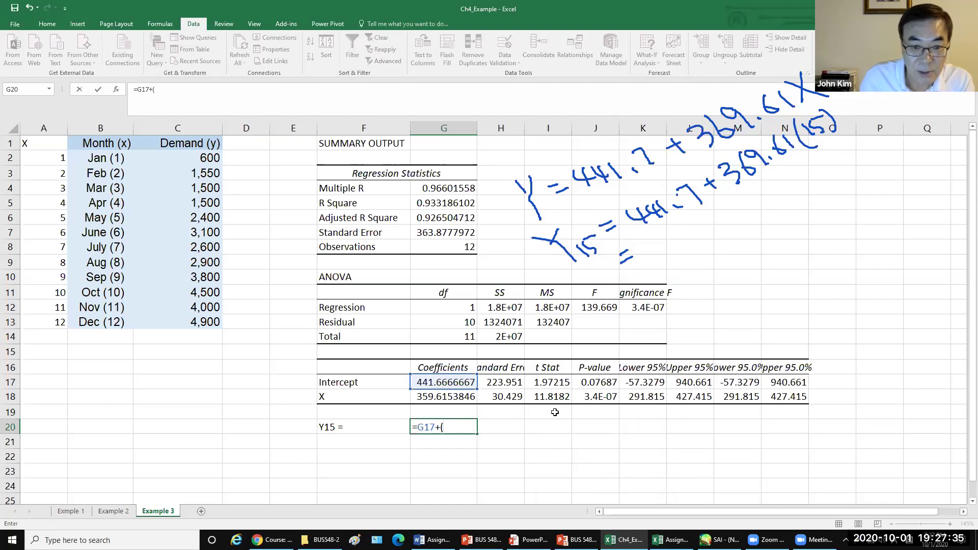
type("(")
left_click(461, 399)
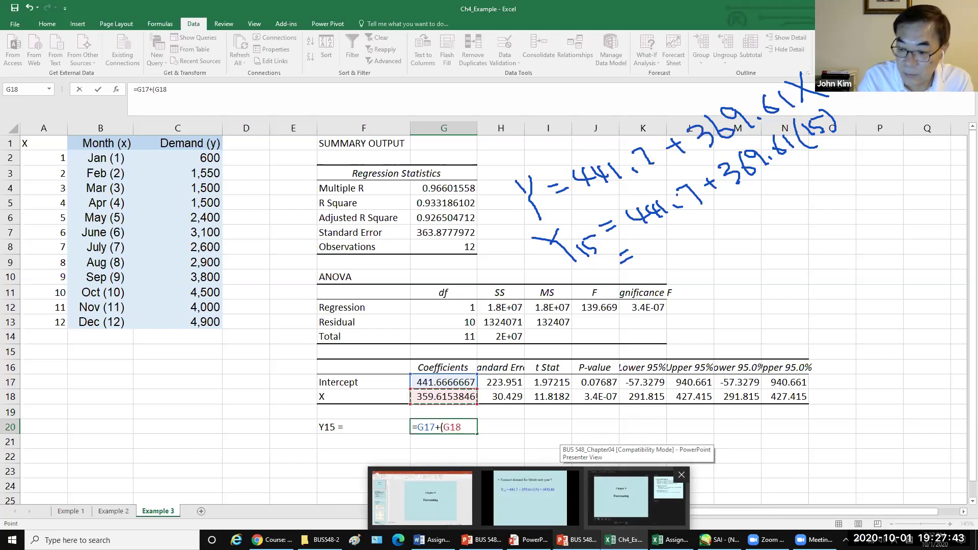
type("*")
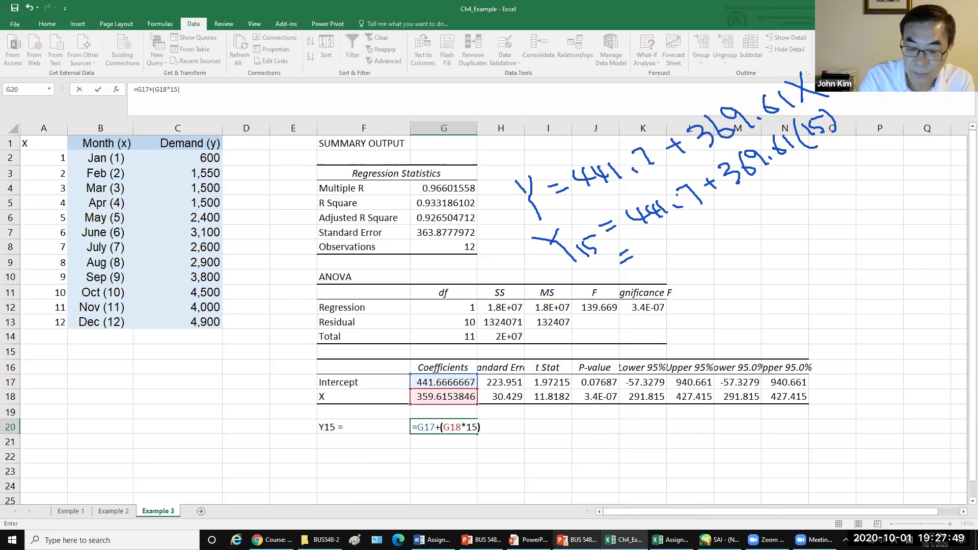
key("Return")
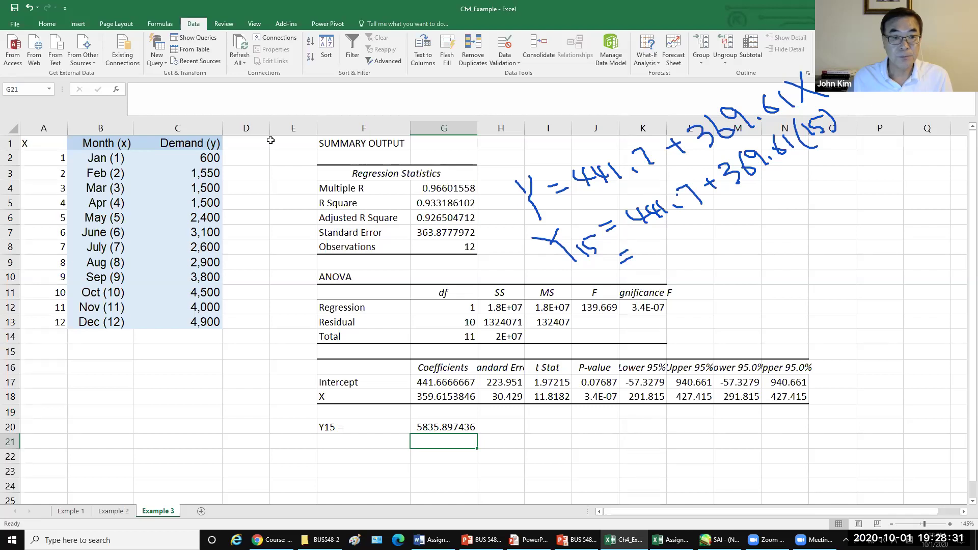
- Switch to the Moodle course page in the browser, view the Chapter 4 folder's files, and return to the Ch4_Example workbook
left_click(272, 540)
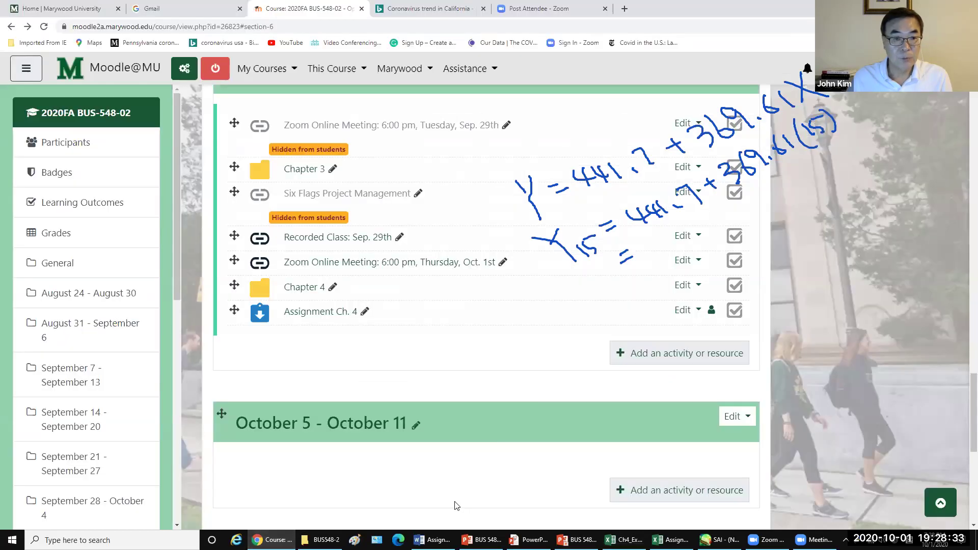
left_click(316, 289)
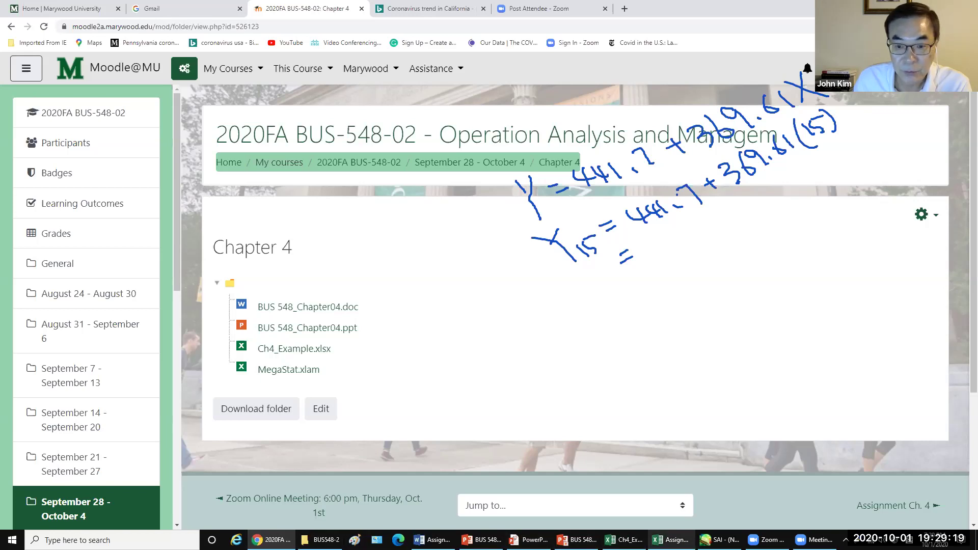
left_click(624, 540)
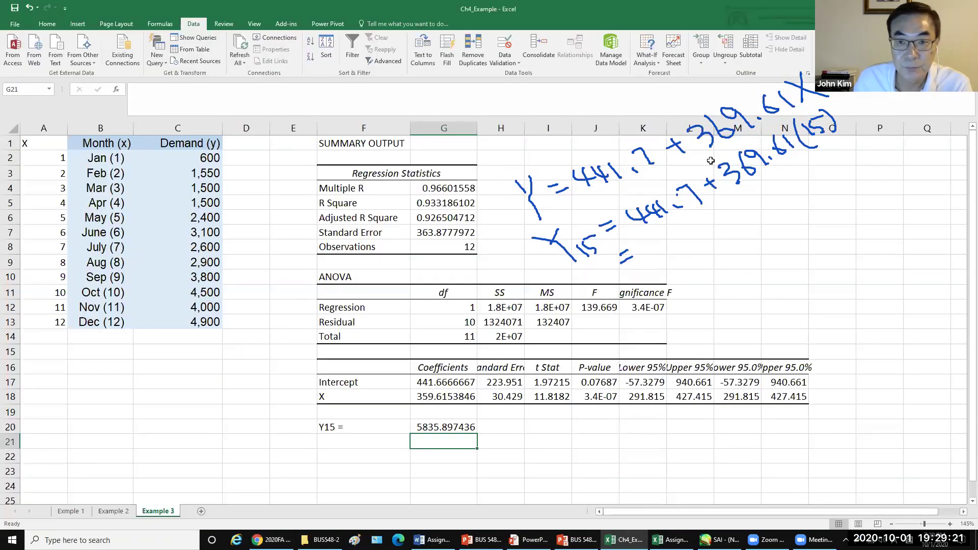
- Clear the handwritten annotations and open Excel's list of available add-ins from the program options
left_click(574, 25)
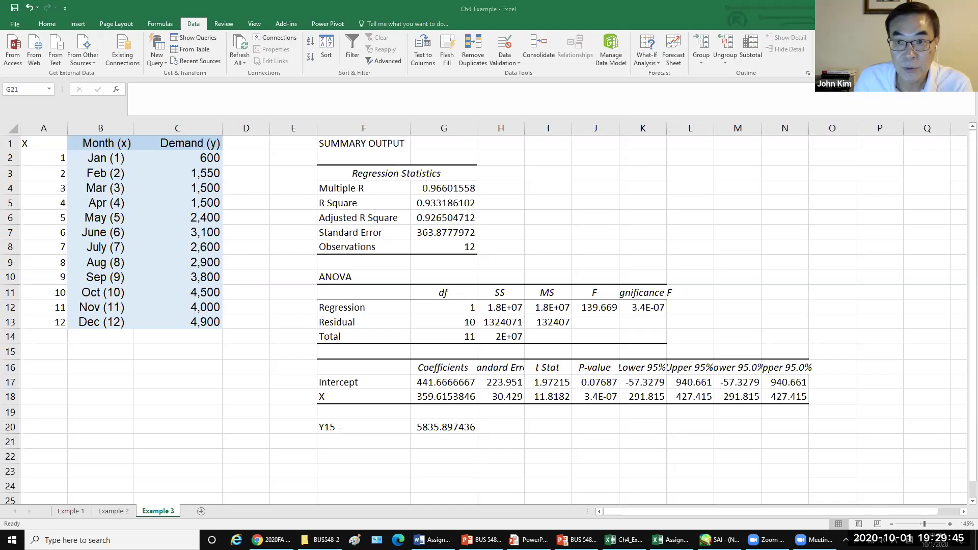
left_click(15, 25)
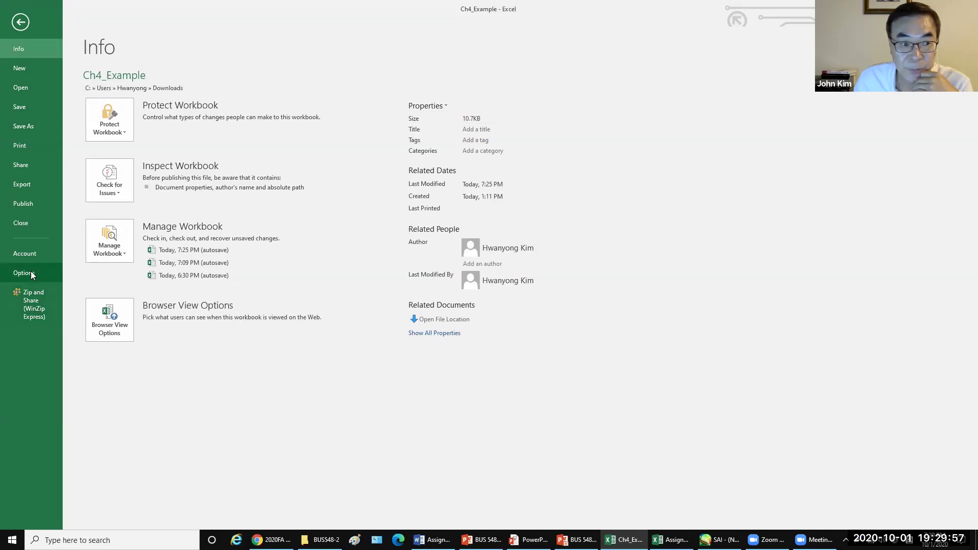
left_click(31, 274)
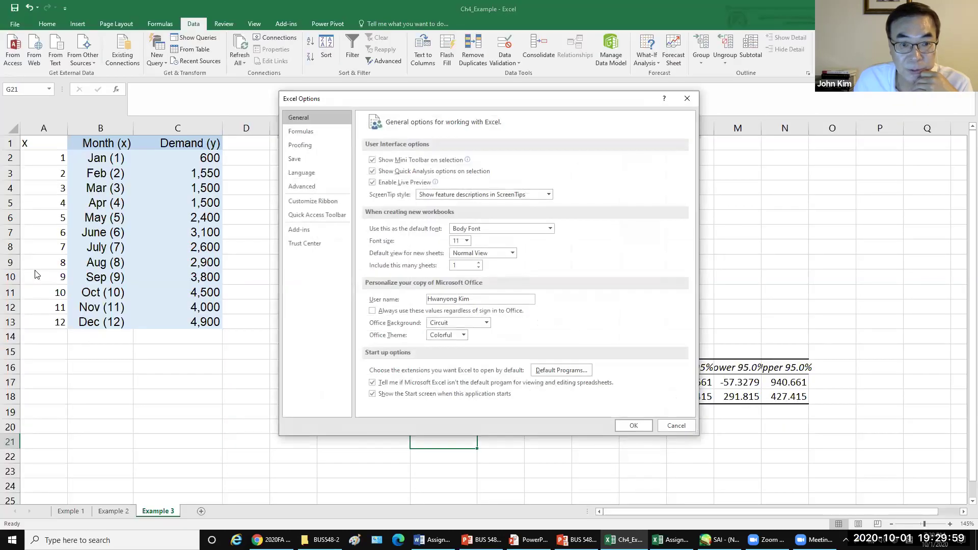
left_click(293, 230)
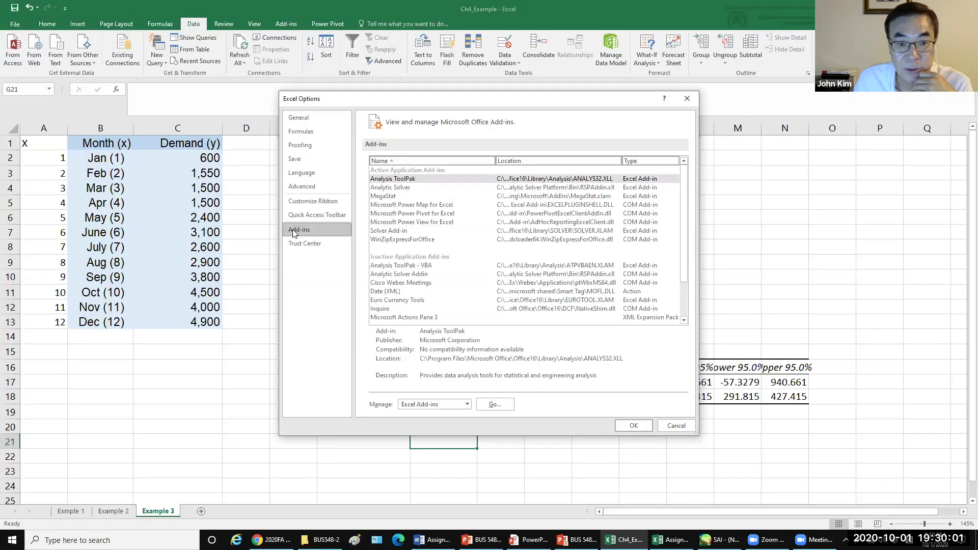
left_click(498, 404)
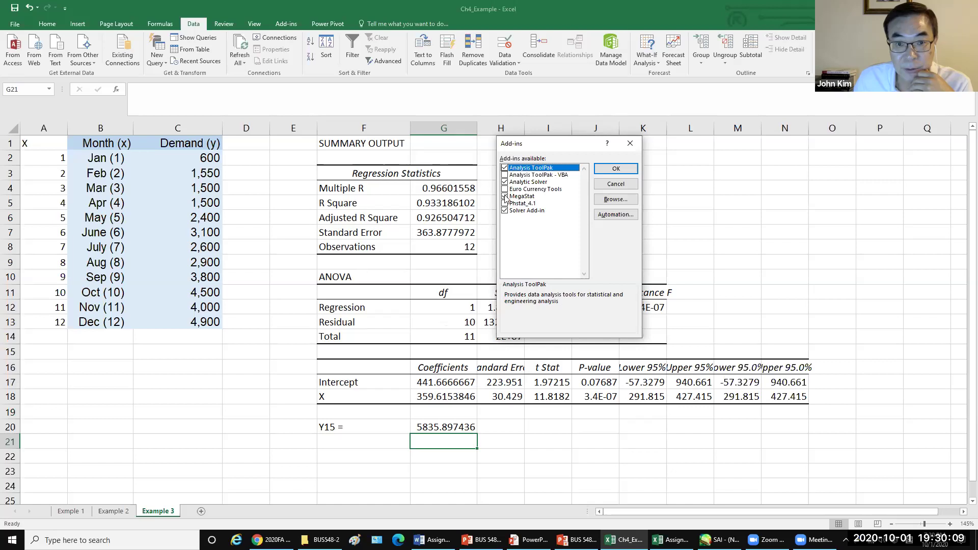
- Deselect and reselect the MegaStat add-in, browsing the AddIns folder for its file in between, and apply the add-in selection
left_click(505, 197)
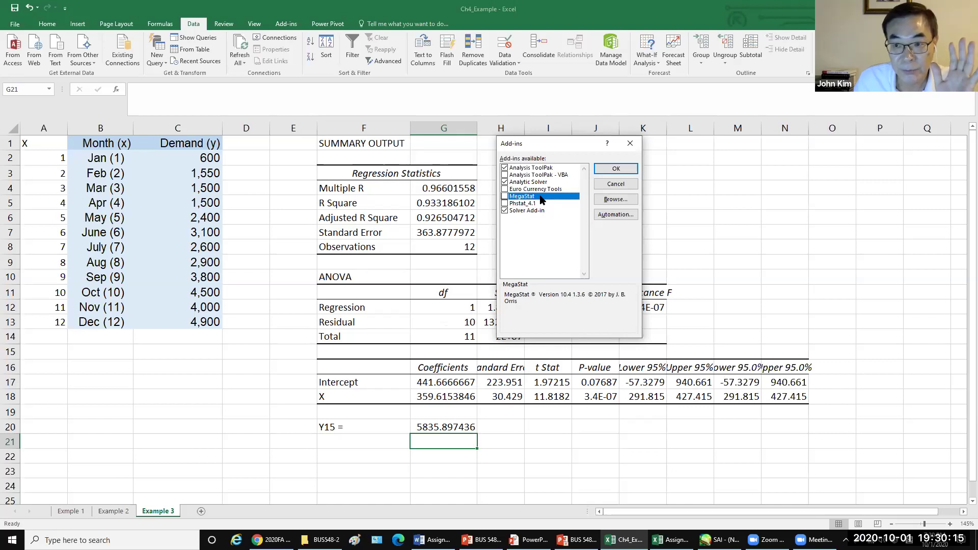
left_click(614, 199)
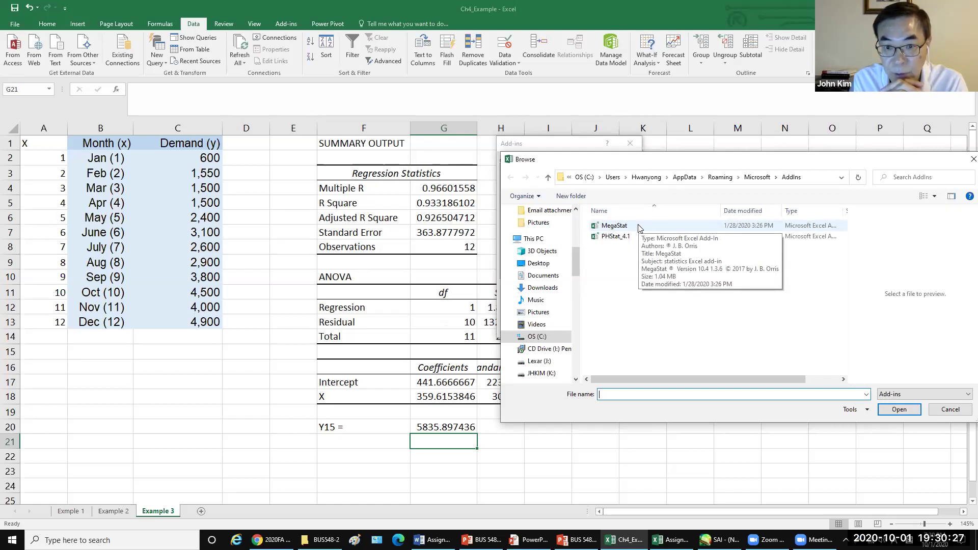
left_click_drag(694, 164, 448, 175)
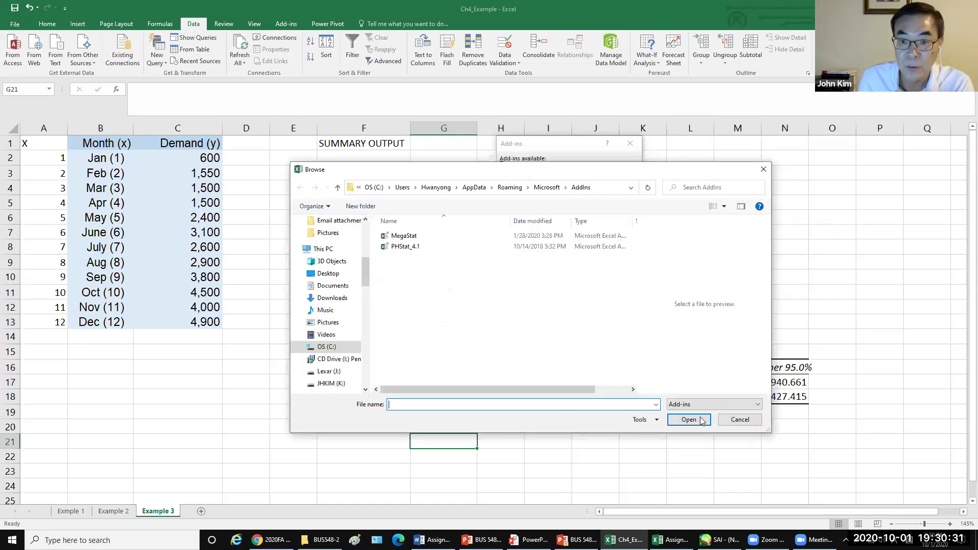
left_click(764, 169)
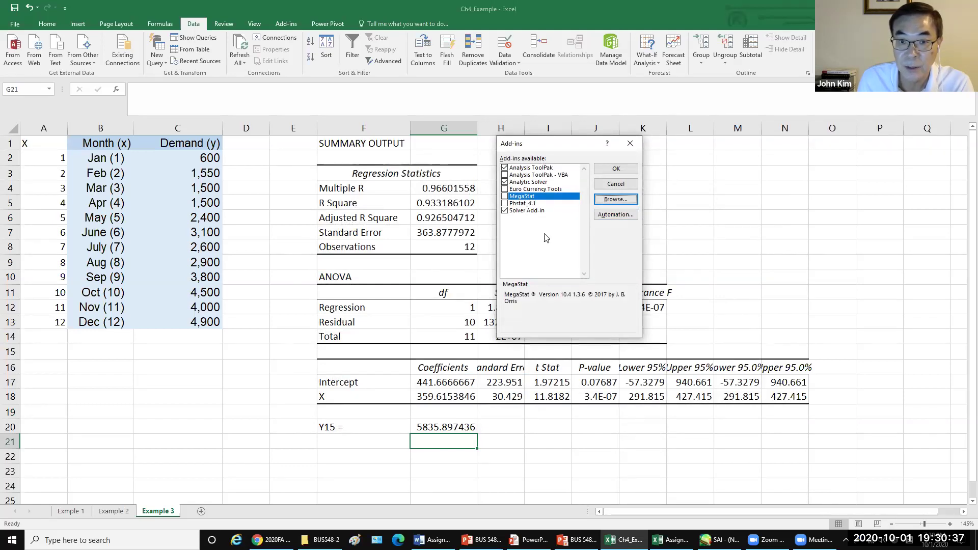
left_click(505, 196)
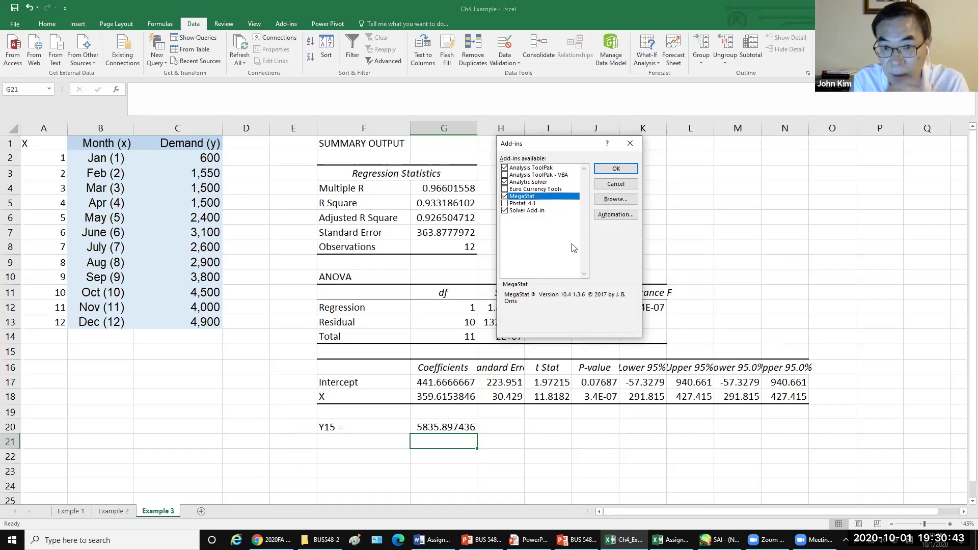
left_click(617, 168)
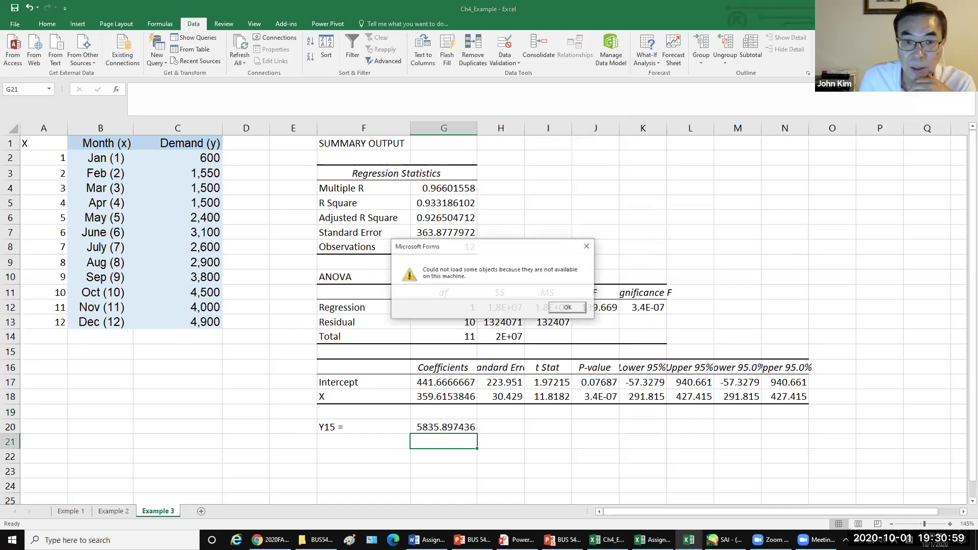
- Try to dismiss the Microsoft Forms error about unavailable objects, and open Task Manager
left_click(568, 308)
left_click(557, 309)
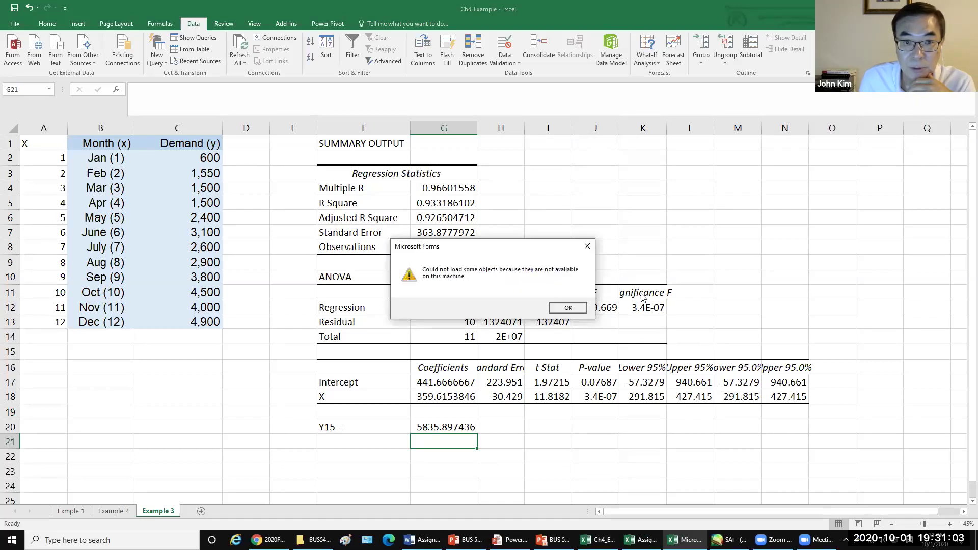
left_click(579, 308)
left_click(580, 310)
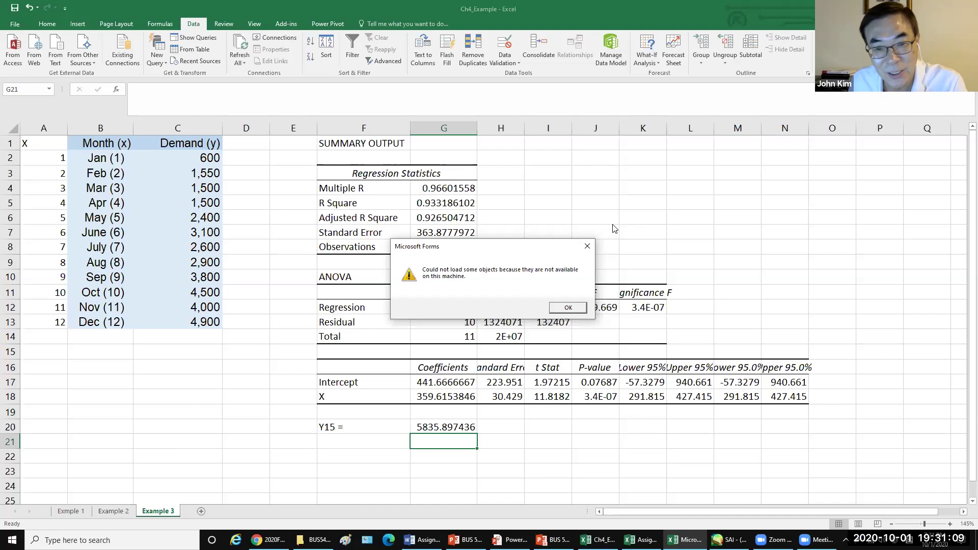
left_click(584, 309)
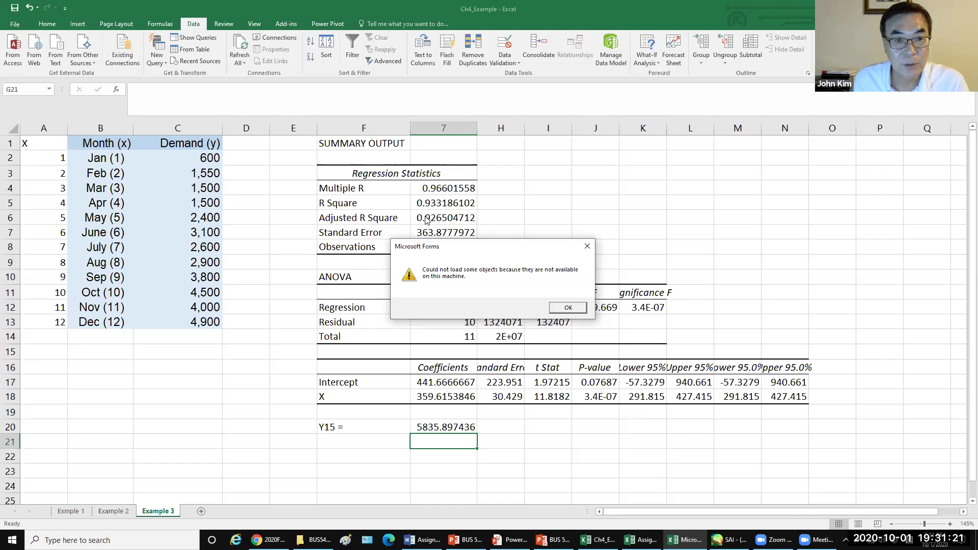
key("ctrl+shift+Escape")
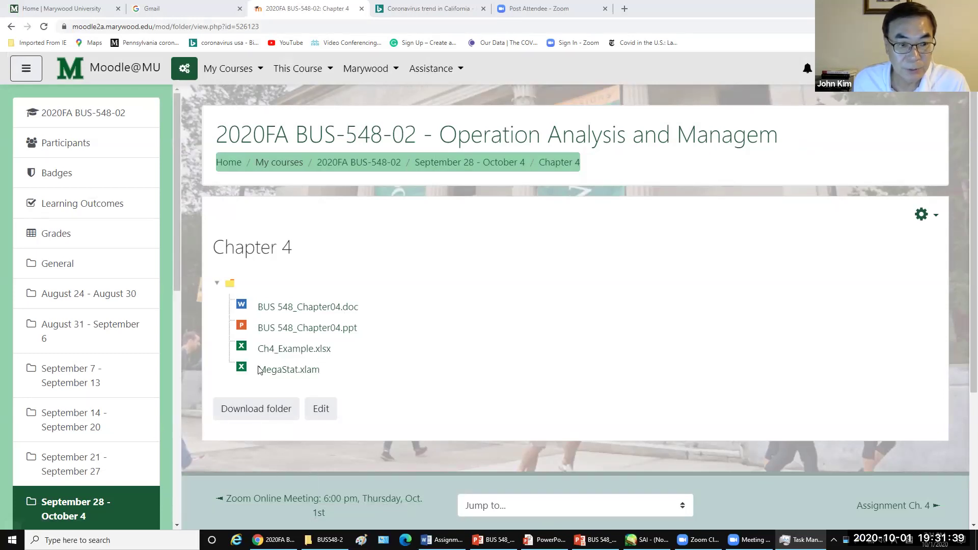
- Download Ch4_Example.xlsx from the Moodle folder into Downloads as Ch4_Example (1) and open it in Excel
left_click(293, 352)
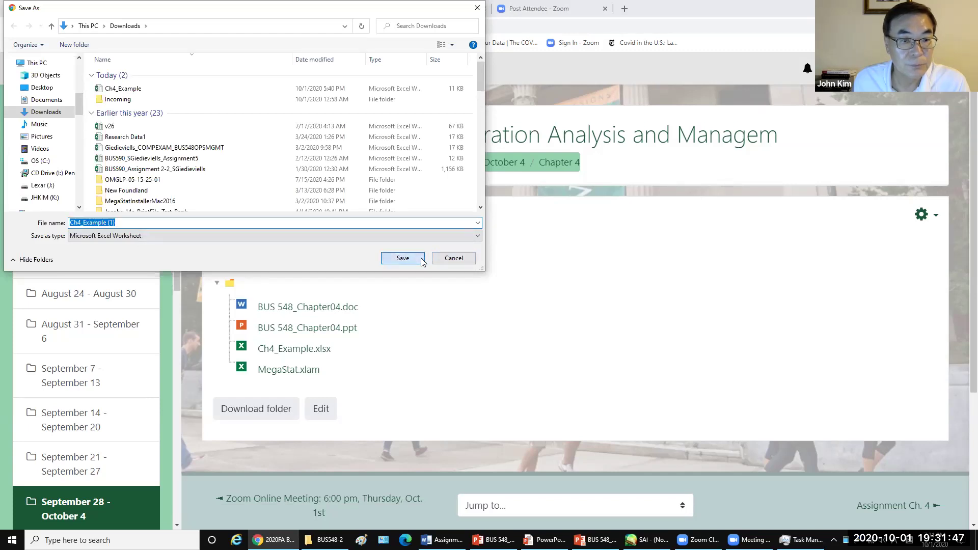
left_click(422, 260)
left_click(56, 519)
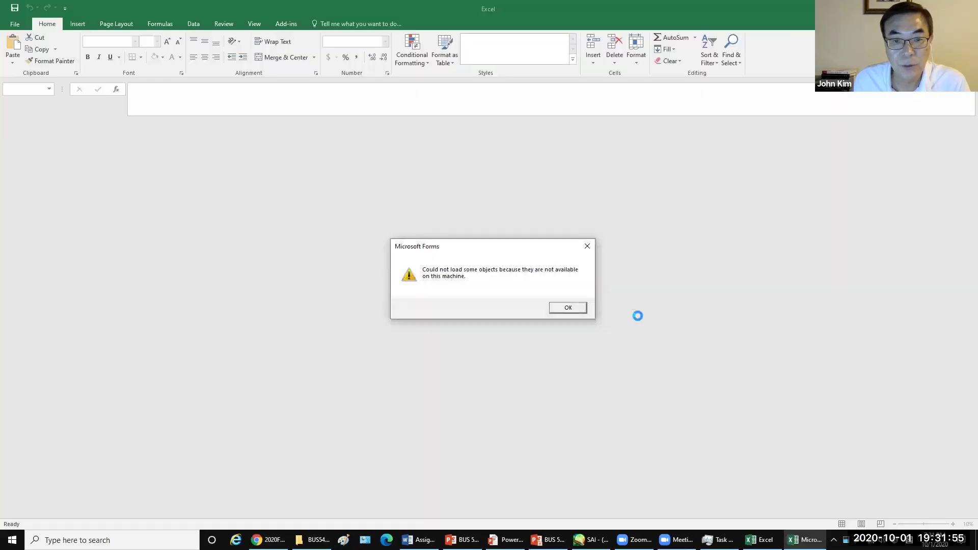
- Dismiss the Microsoft Forms error messages, close document recovery and enable editing of the Ch4_Example (1) workbook
left_click(581, 310)
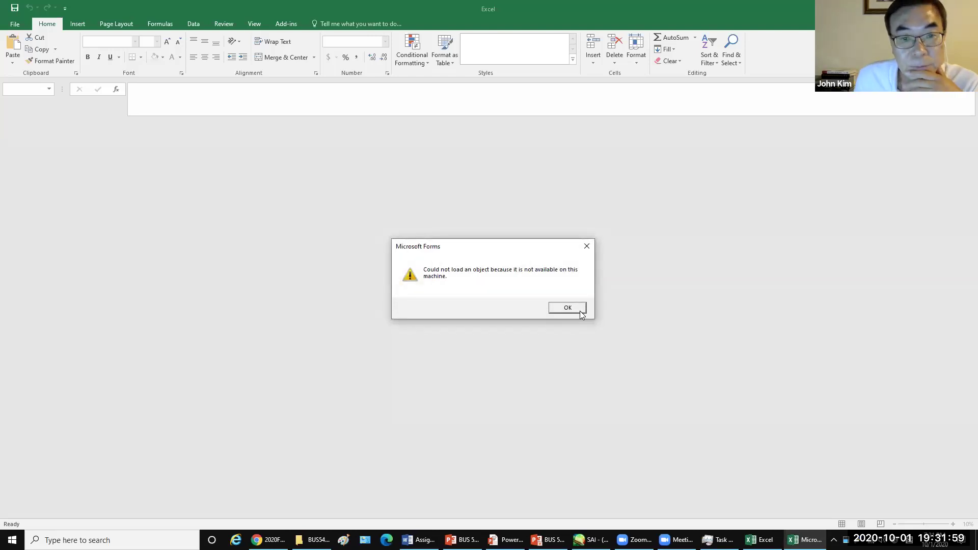
left_click(580, 309)
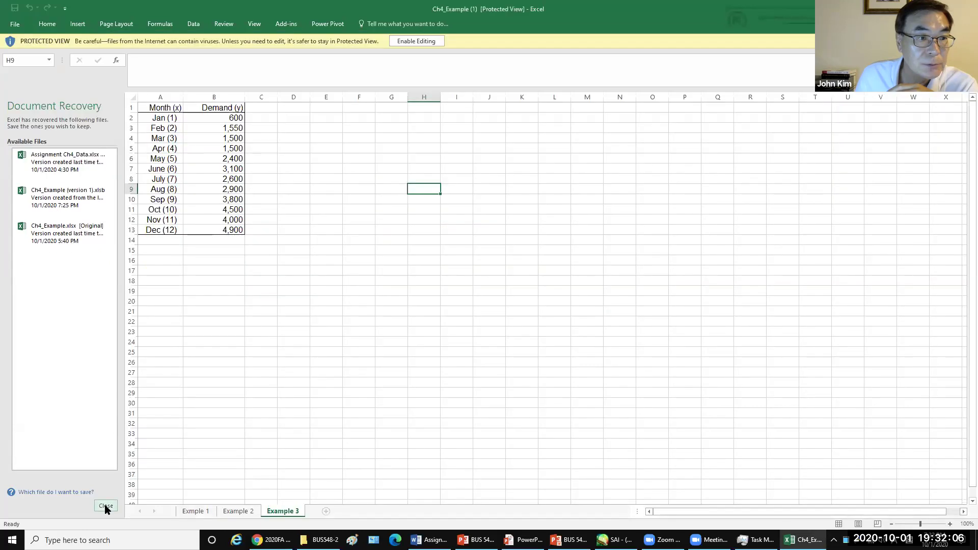
left_click(413, 40)
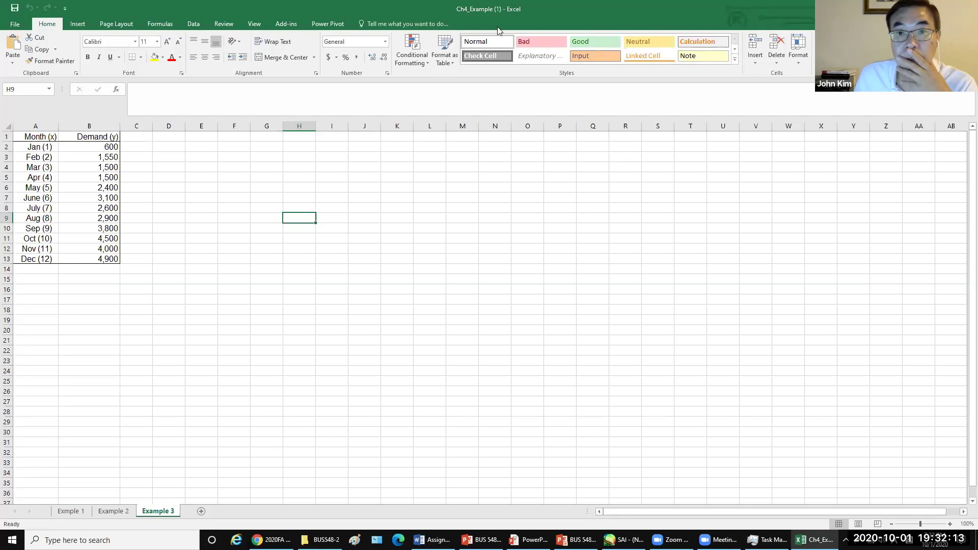
- Open the list of available Excel add-ins from the program options and deselect MegaStat
left_click(9, 20)
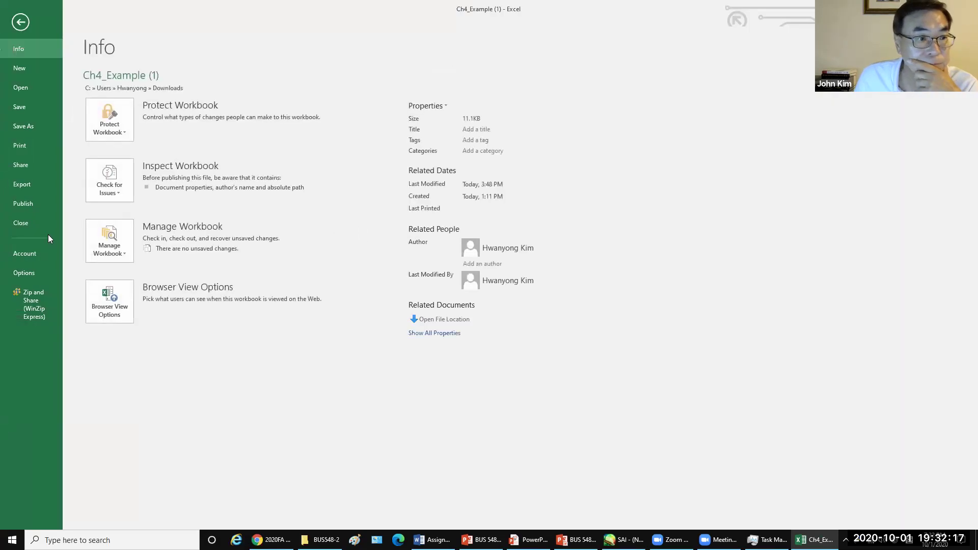
key("Escape")
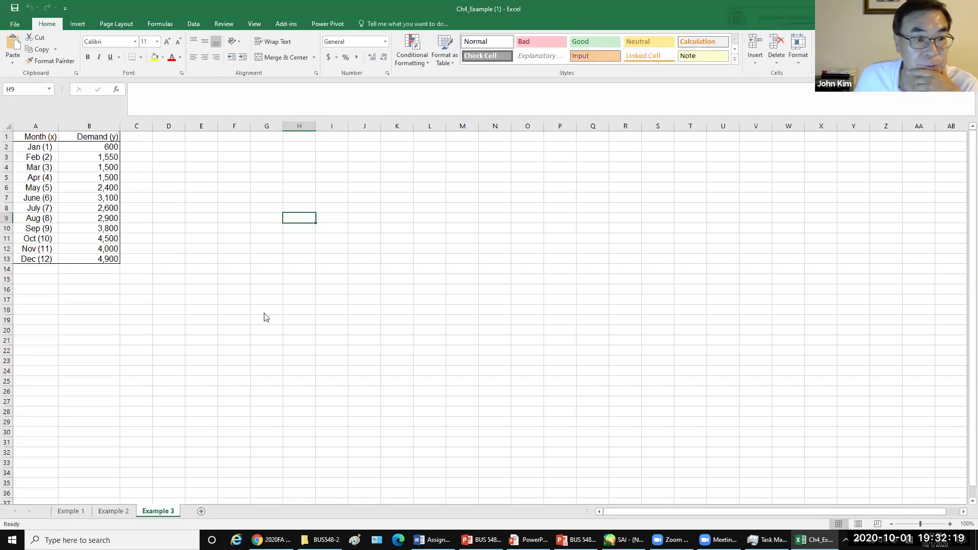
left_click(307, 230)
left_click(503, 404)
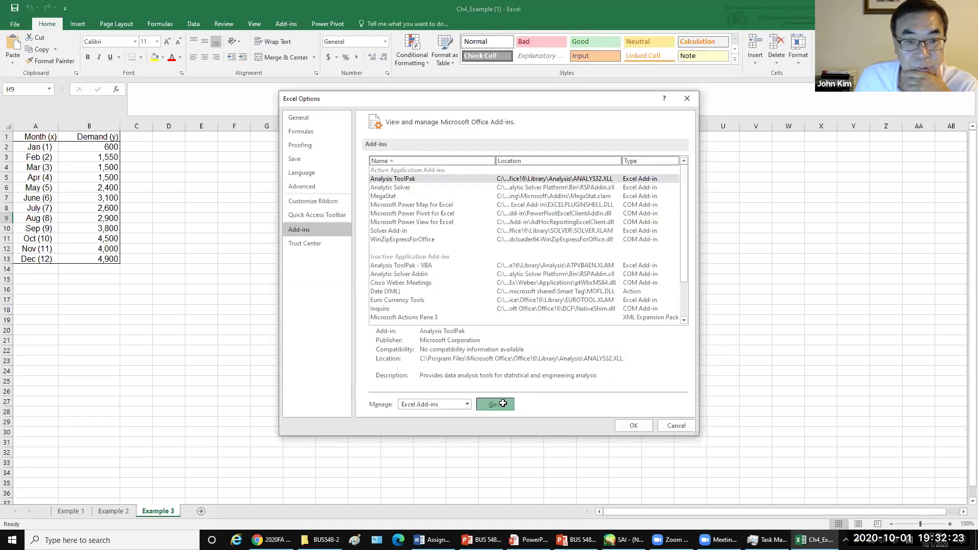
left_click(323, 202)
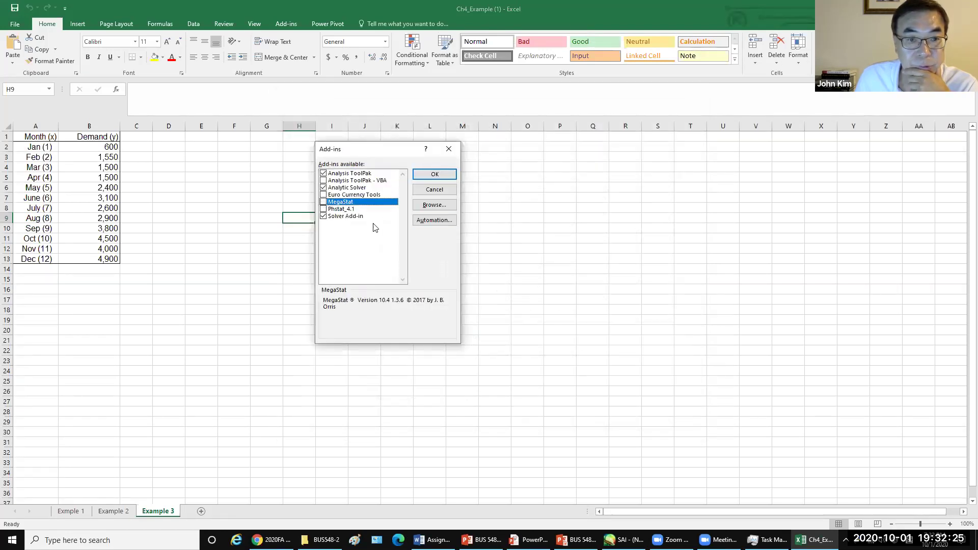
- Load the MegaStat file from the AddIns folder as an add-in and apply the add-in selection
left_click(435, 204)
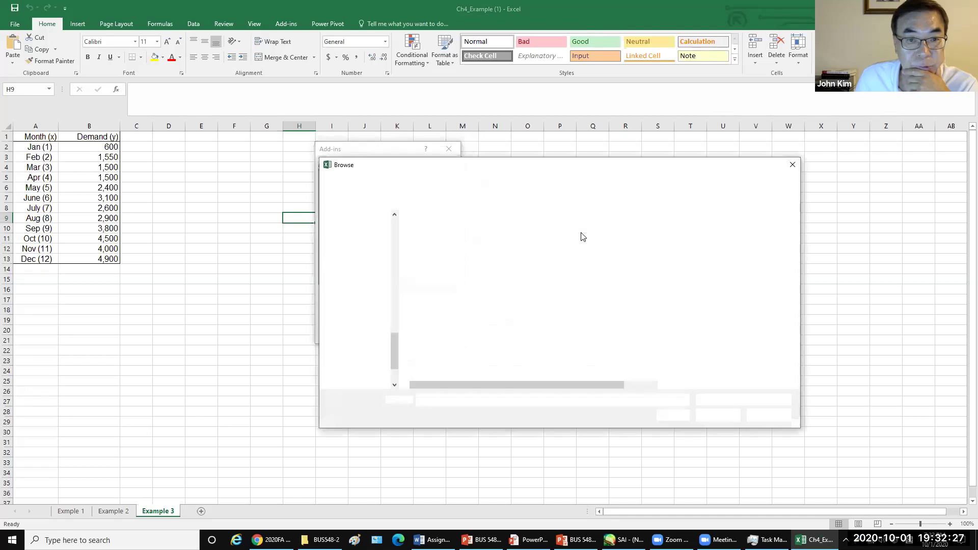
left_click(443, 232)
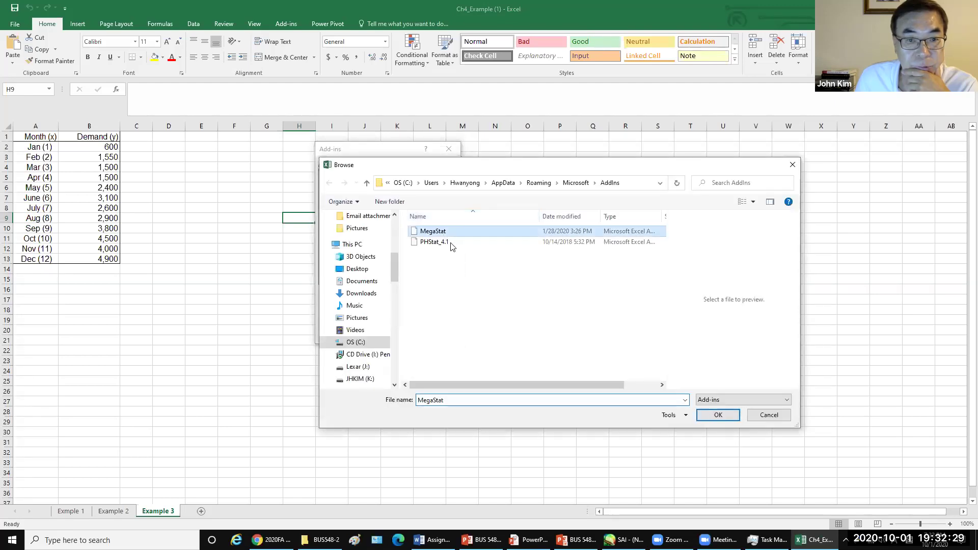
left_click(719, 416)
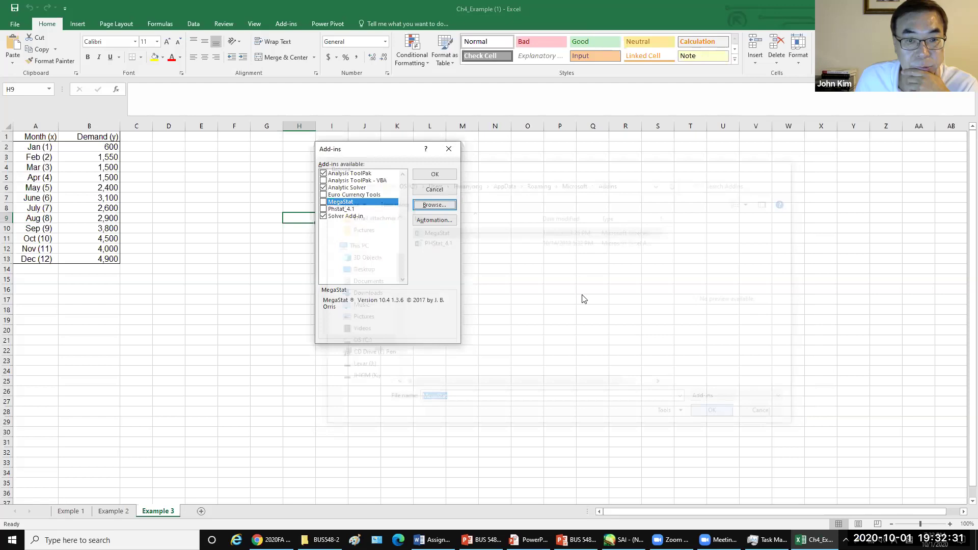
left_click(451, 300)
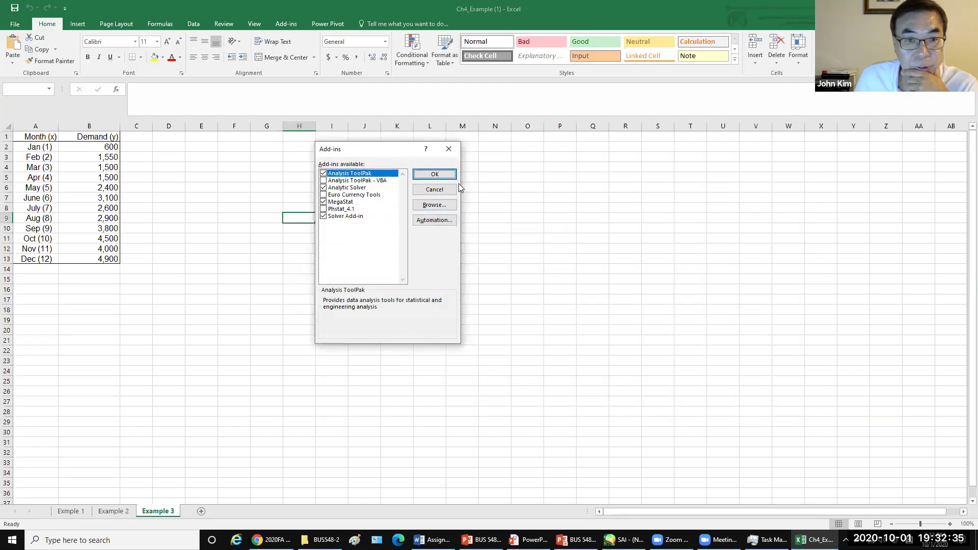
left_click(437, 174)
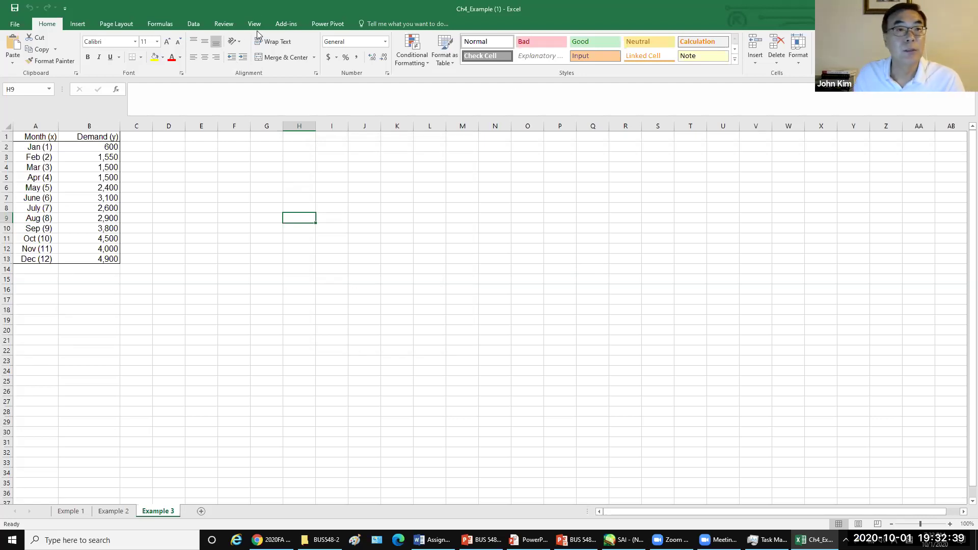
- Show the data tools and try to dismiss the recurring Microsoft Forms error about unavailable objects
left_click(201, 23)
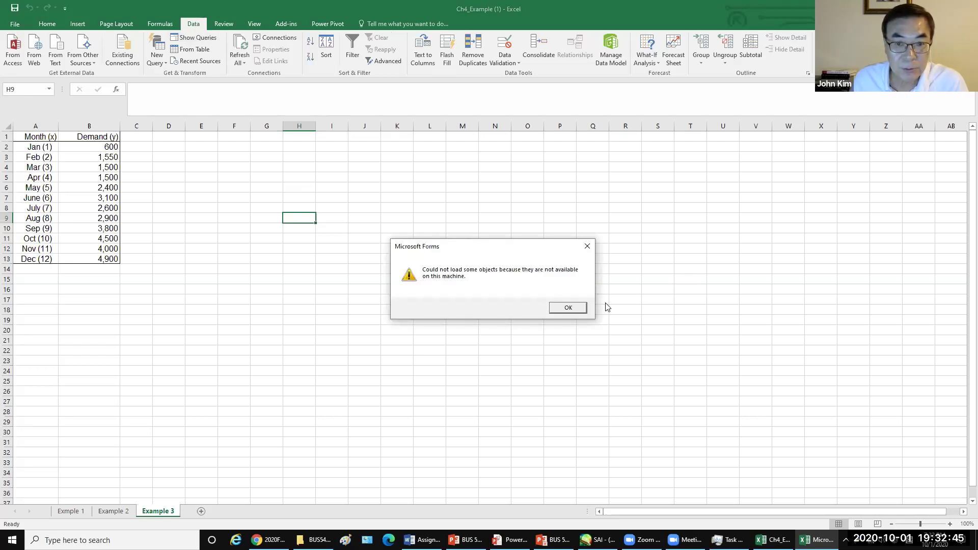
left_click(568, 307)
left_click(568, 308)
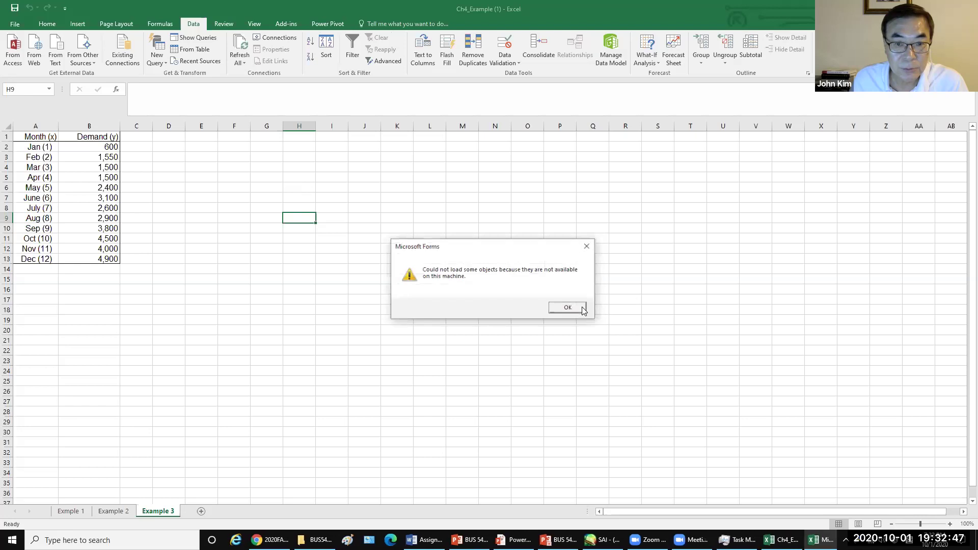
left_click(583, 309)
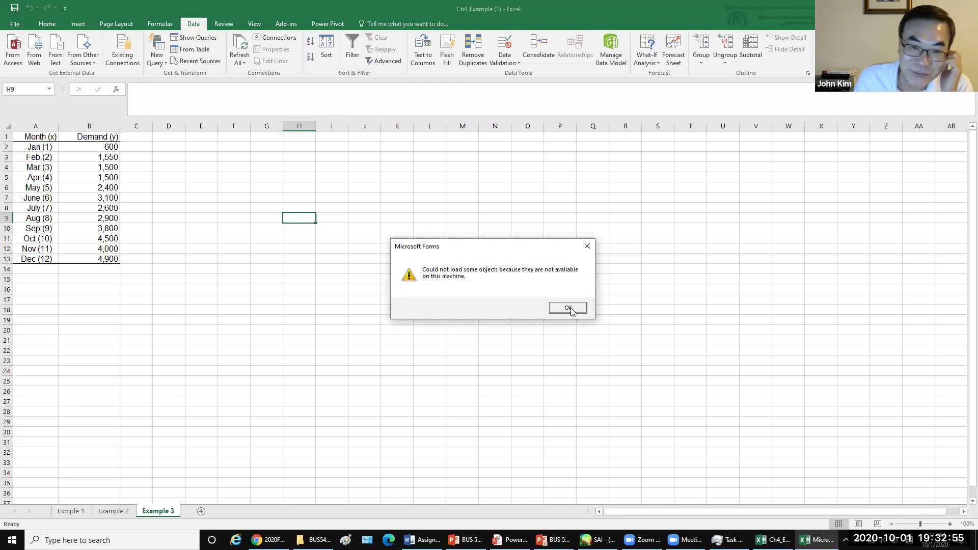
left_click(569, 308)
left_click(592, 247)
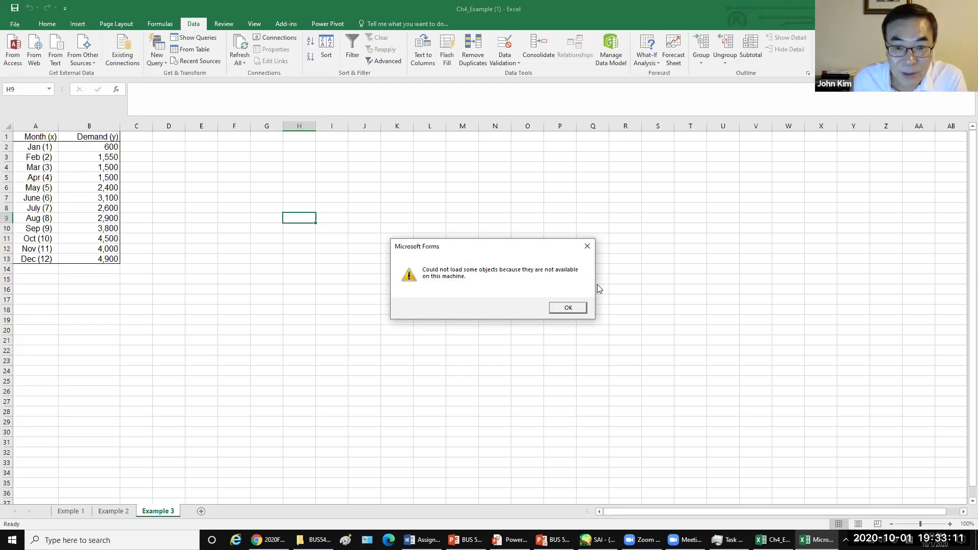
left_click(568, 308)
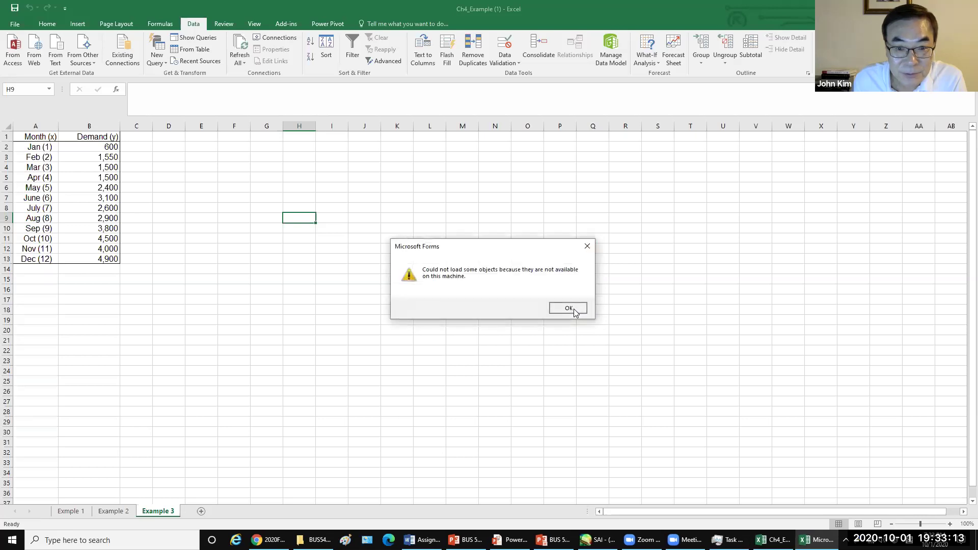
left_click(588, 246)
left_click(588, 246)
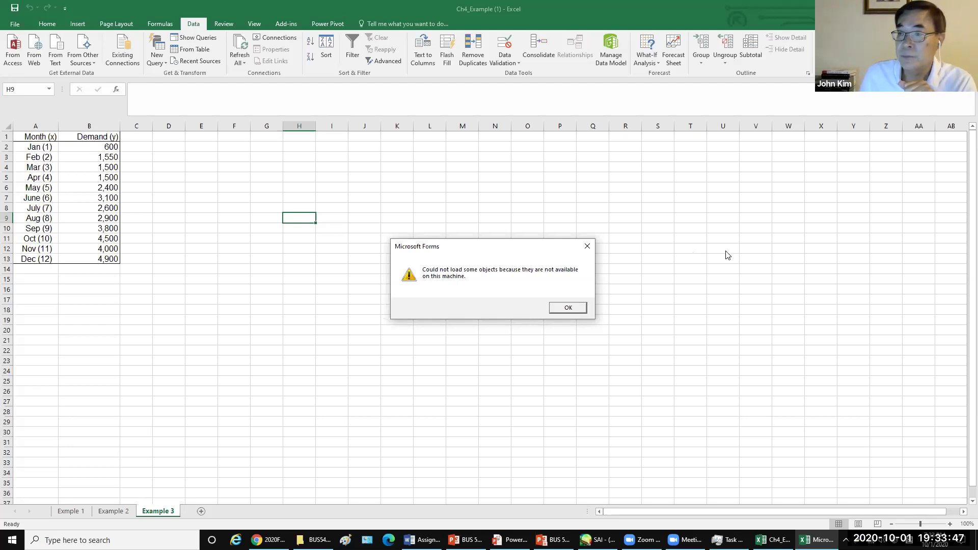
- Switch to the Chapter 4 PowerPoint slide show and advance from the March forecast to the regression summary output
key("alt+Tab")
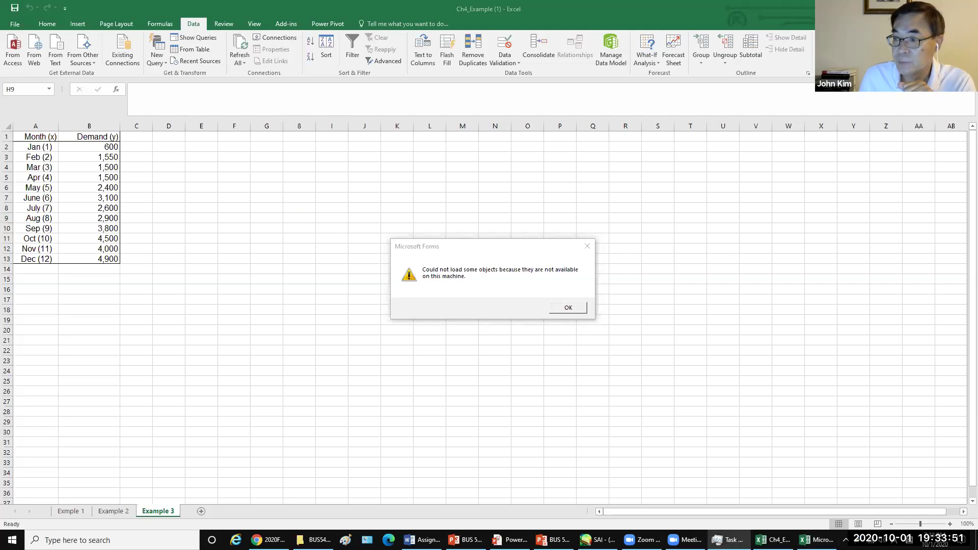
key("alt+Tab")
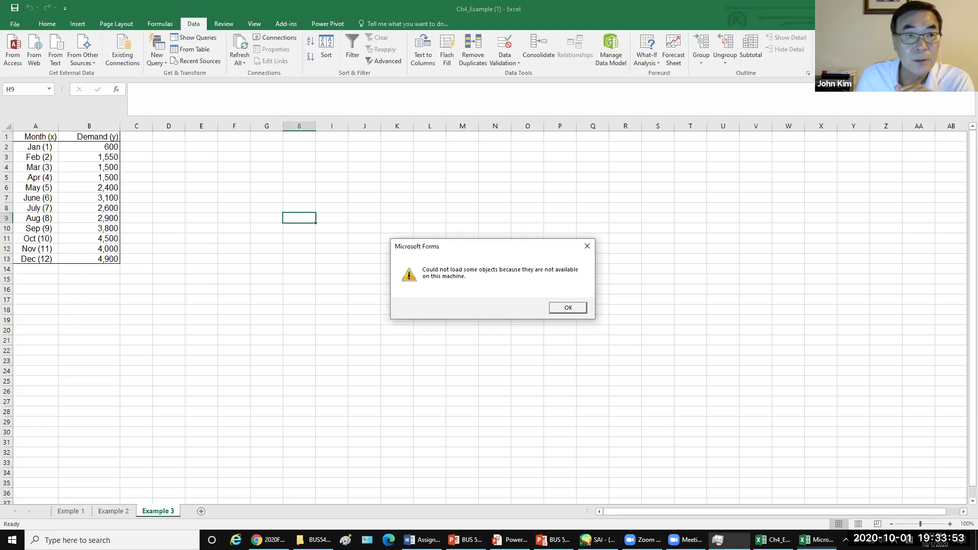
key("alt+Tab")
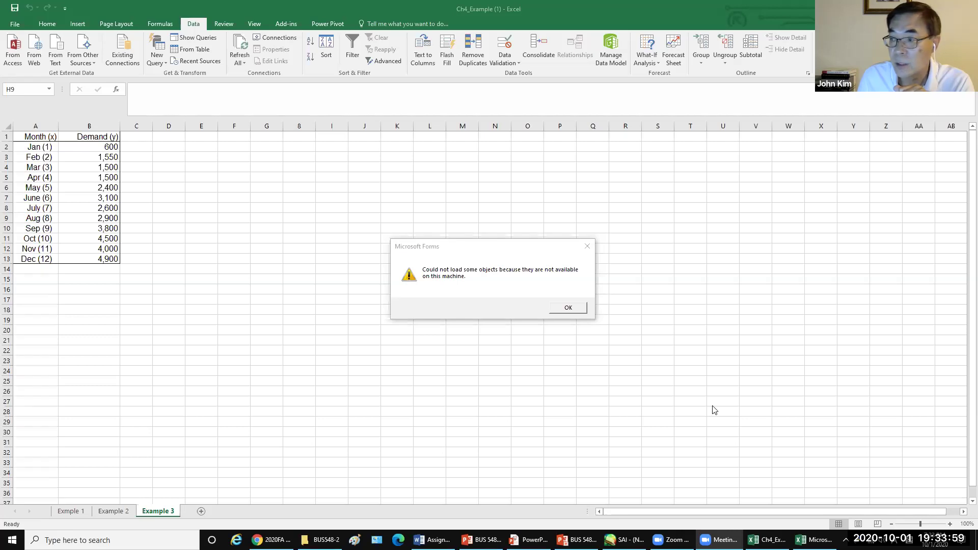
key("alt+Tab")
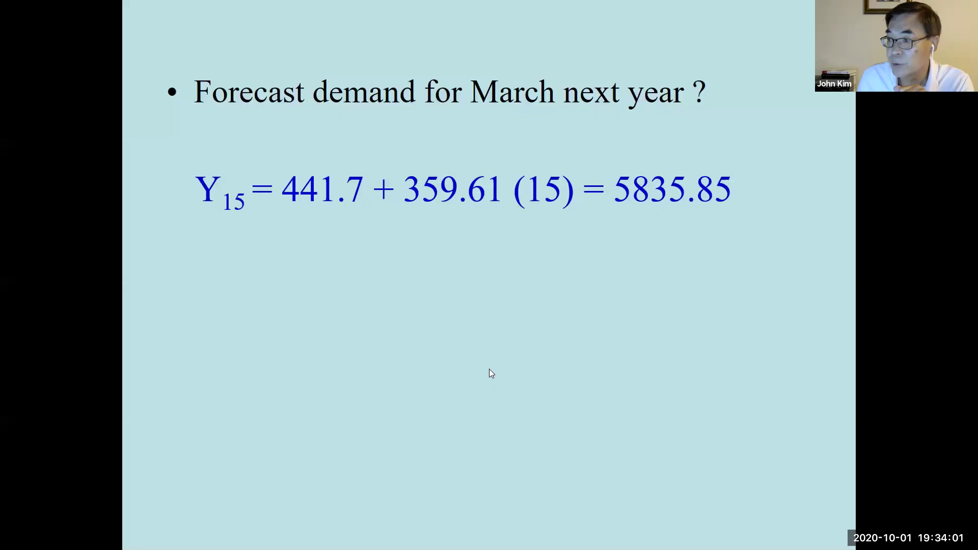
key("Right")
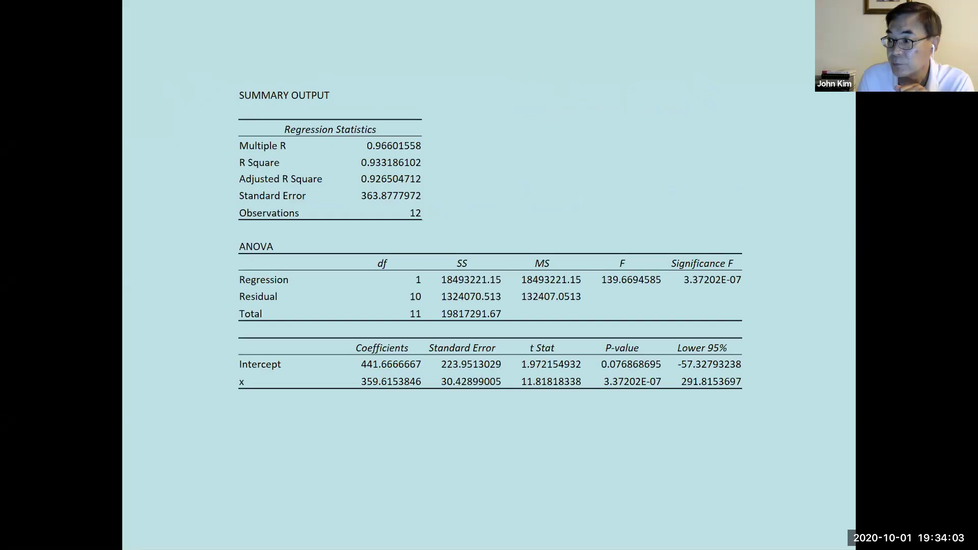
- Switch to the presentation's editing view and display slide 37 with the regression summary output
key("alt+Tab")
key("Page_Down")
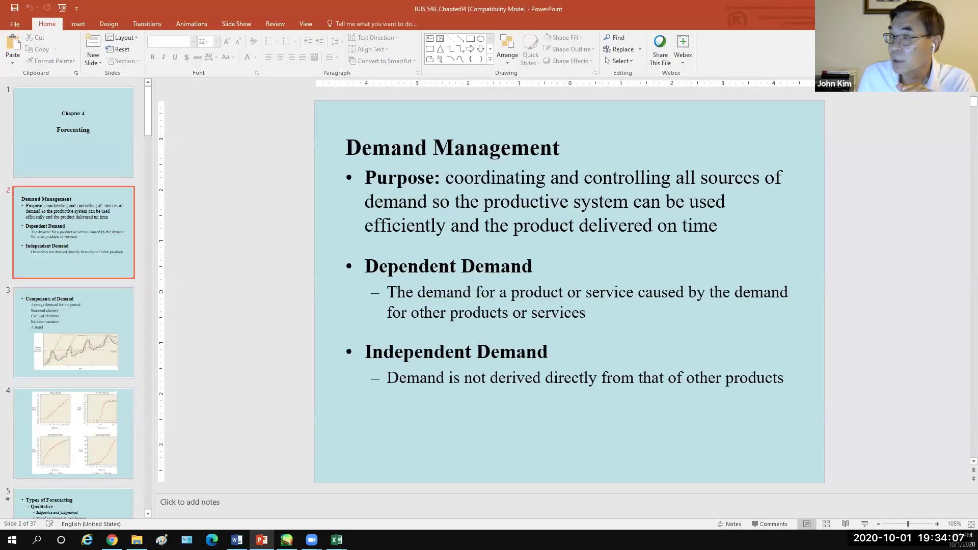
scroll(100, 286, "down", 10)
scroll(99, 287, "down", 13)
scroll(90, 283, "down", 5)
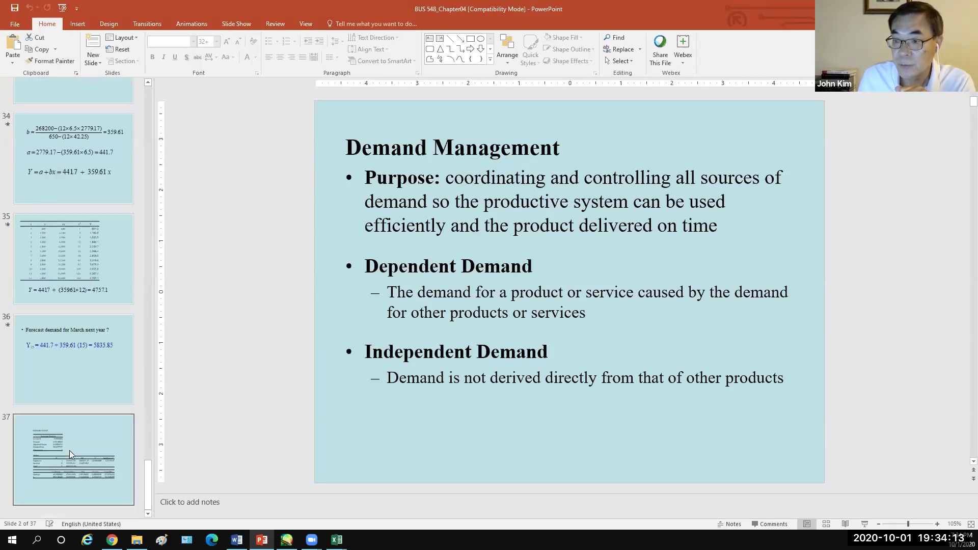
left_click(70, 456)
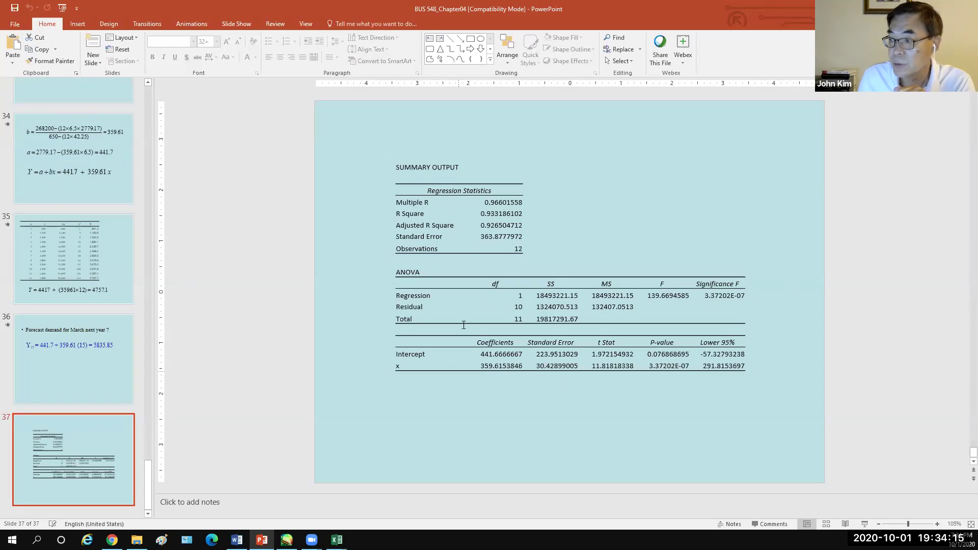